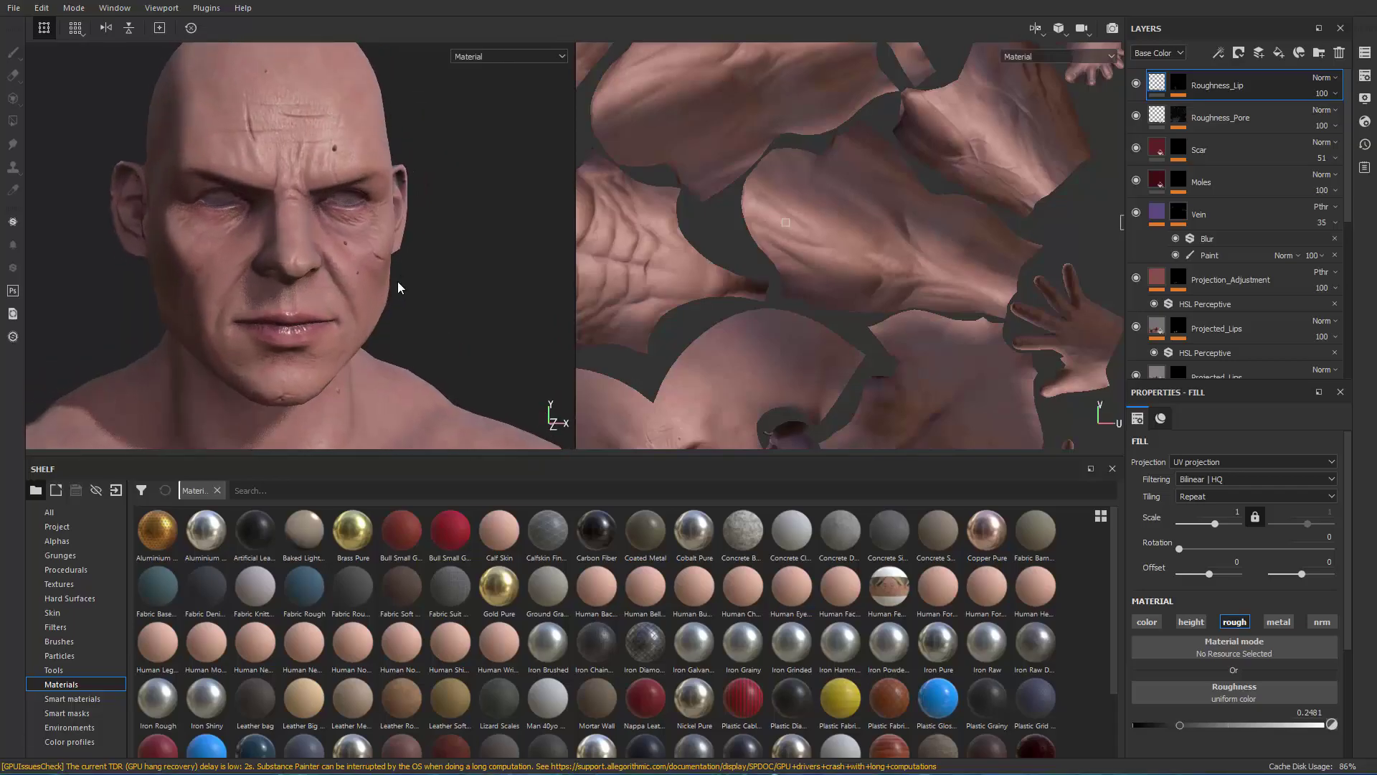
# Add a Scattering channel to the texture set.
pyautogui.keyDown('alt'); pyautogui.moveTo(397, 284); pyautogui.dragTo(409, 306, button='middle'); pyautogui.keyUp('alt')
pyautogui.keyDown('alt'); pyautogui.moveTo(408, 311); pyautogui.dragTo(444, 341); pyautogui.keyUp('alt')
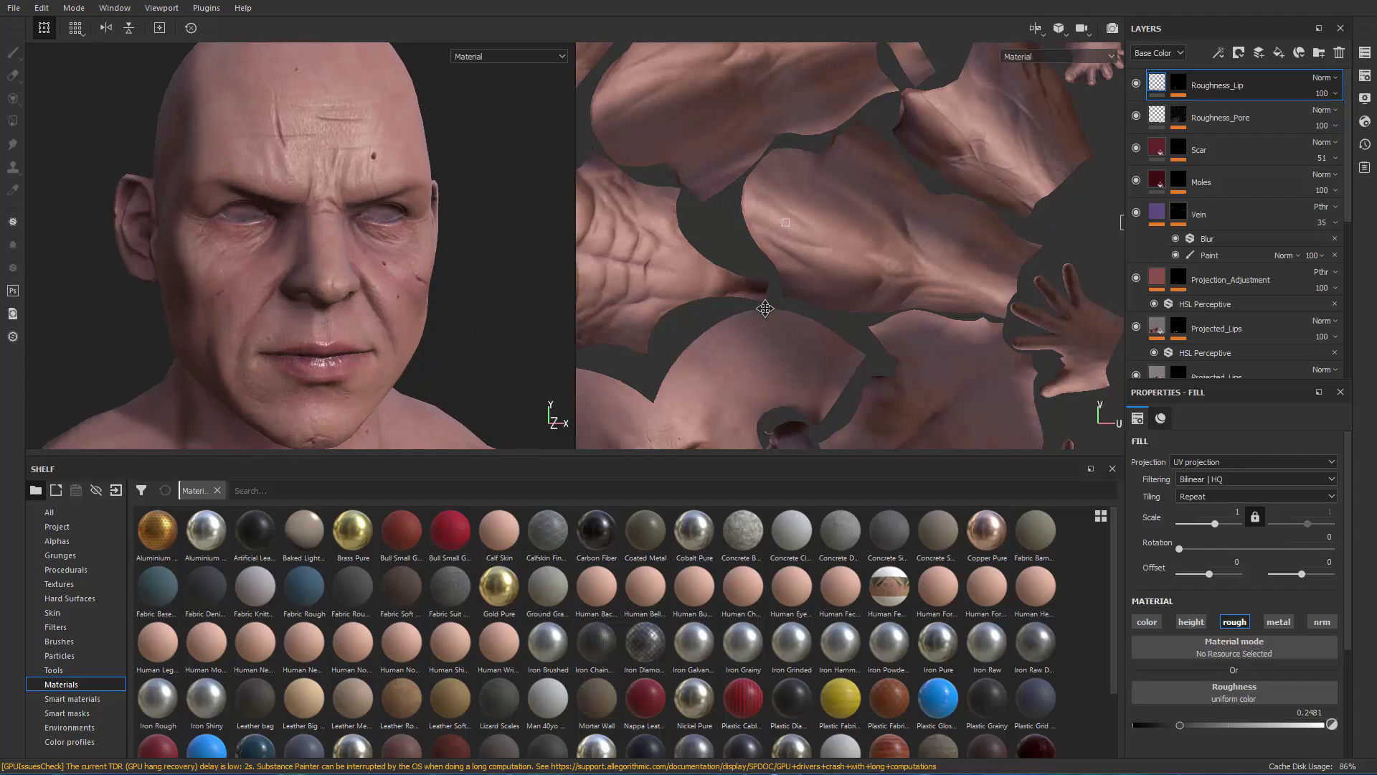
pyautogui.keyDown('alt'); pyautogui.moveTo(411, 294); pyautogui.dragTo(480, 280); pyautogui.keyUp('alt')
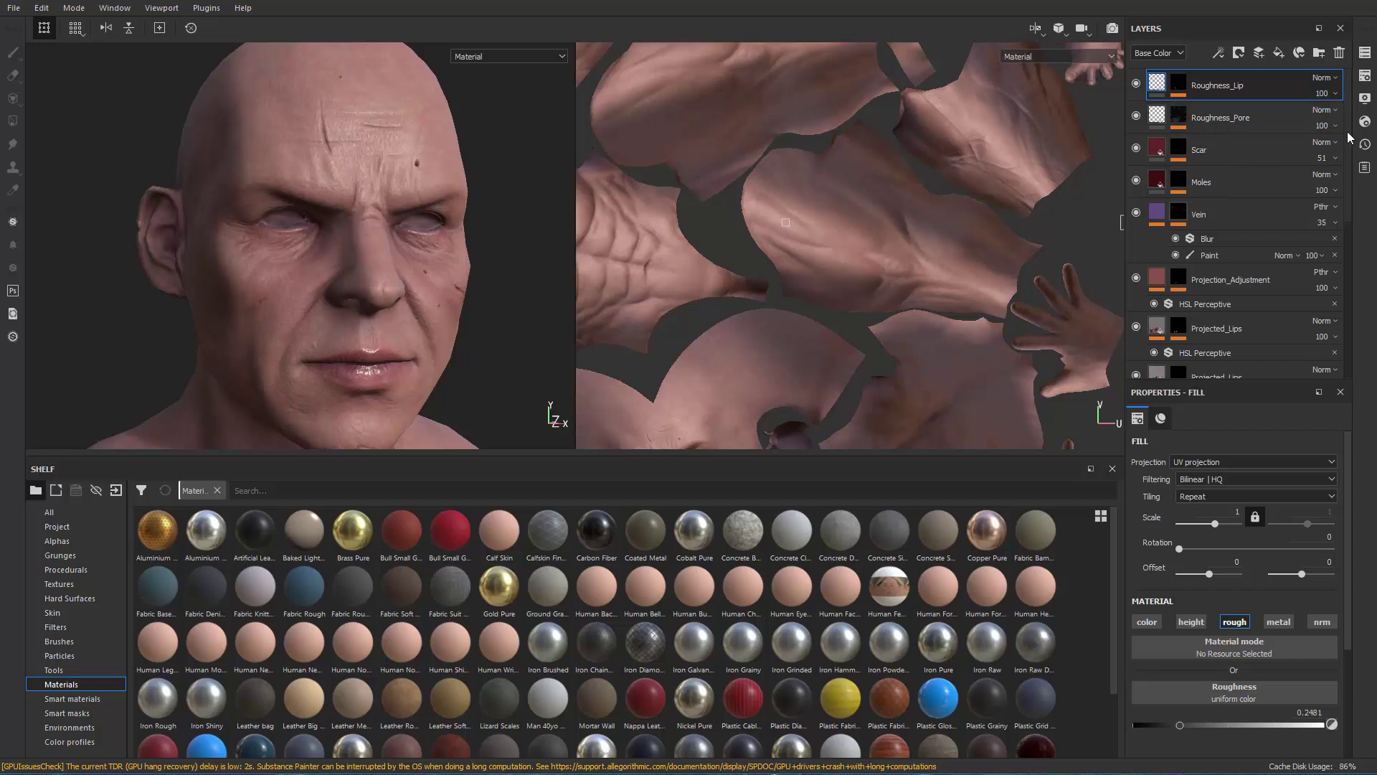
pyautogui.click(1365, 78)
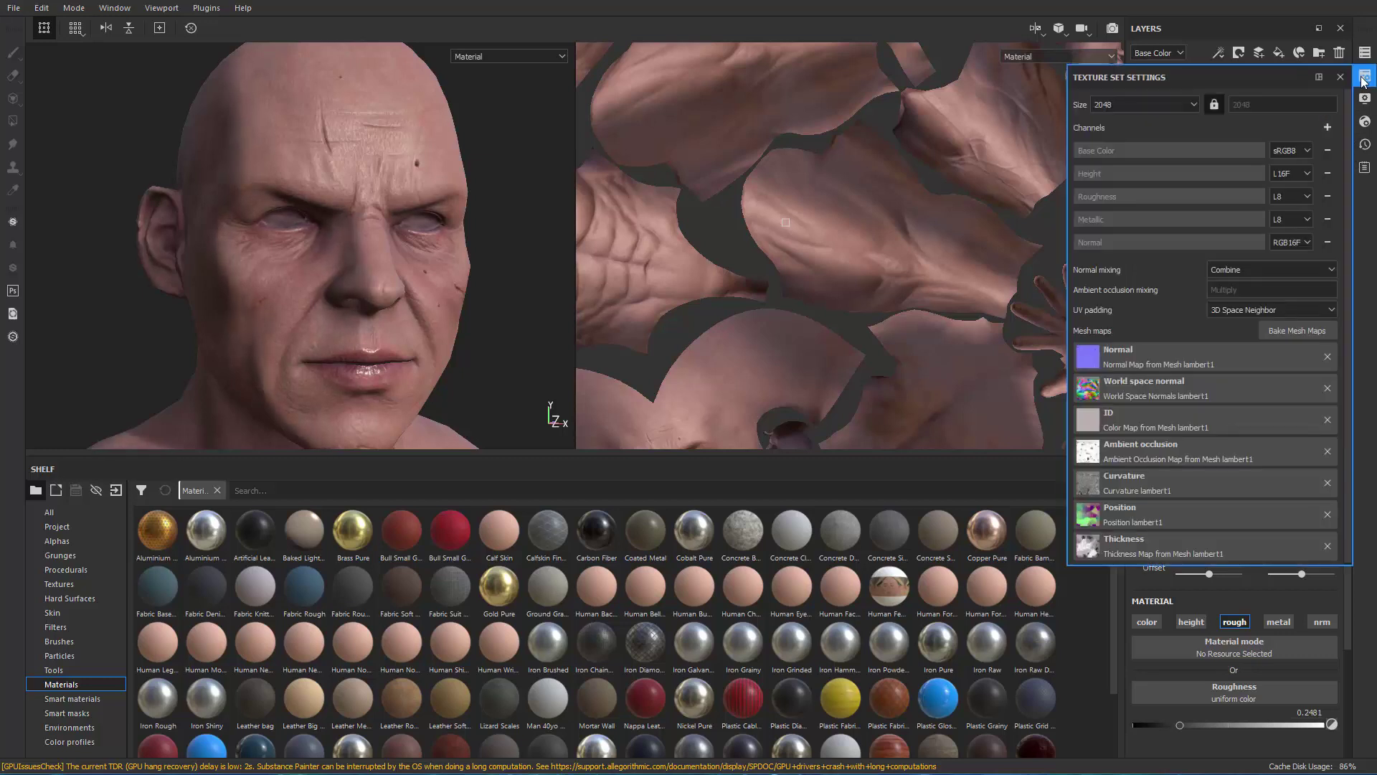
pyautogui.click(1329, 127)
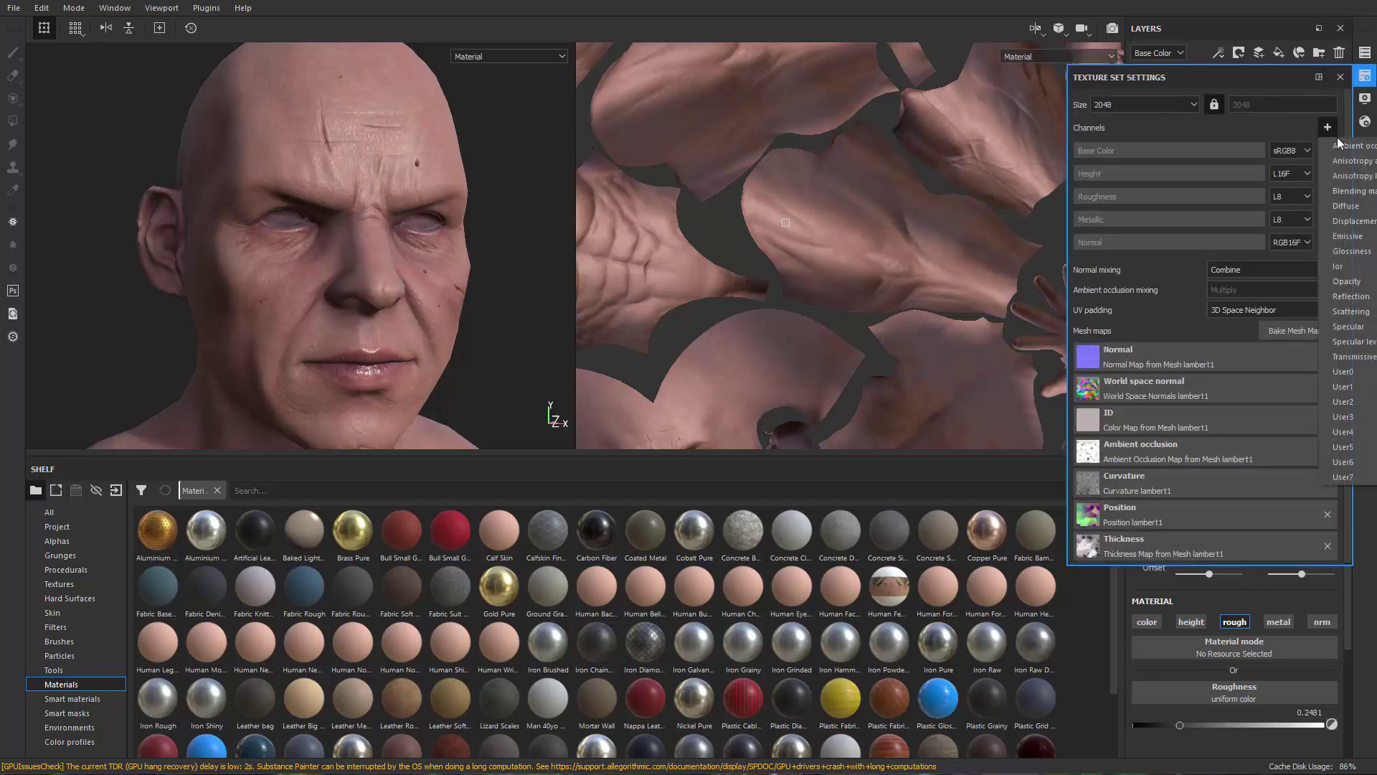
pyautogui.click(1351, 311)
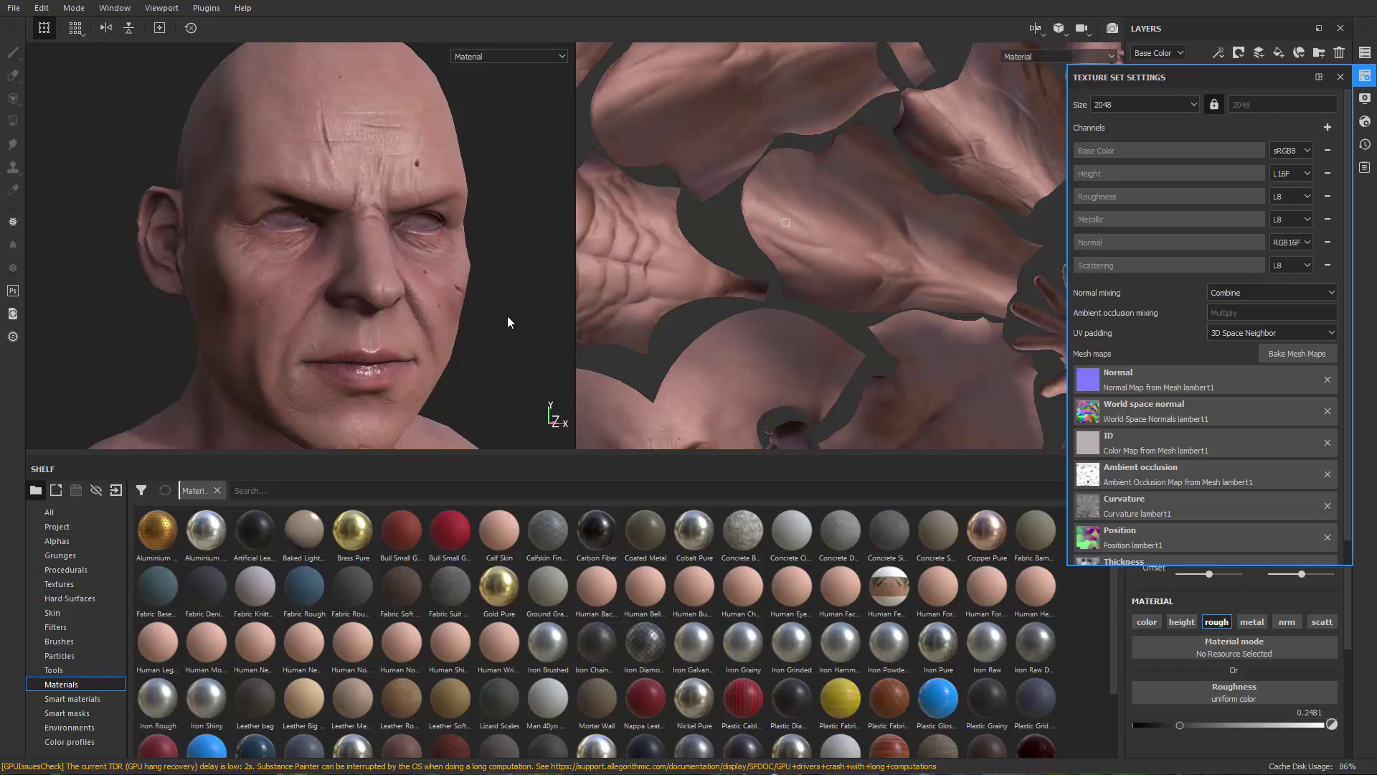
pyautogui.keyDown('alt'); pyautogui.moveTo(508, 322); pyautogui.dragTo(513, 280); pyautogui.keyUp('alt')
pyautogui.click(1340, 77)
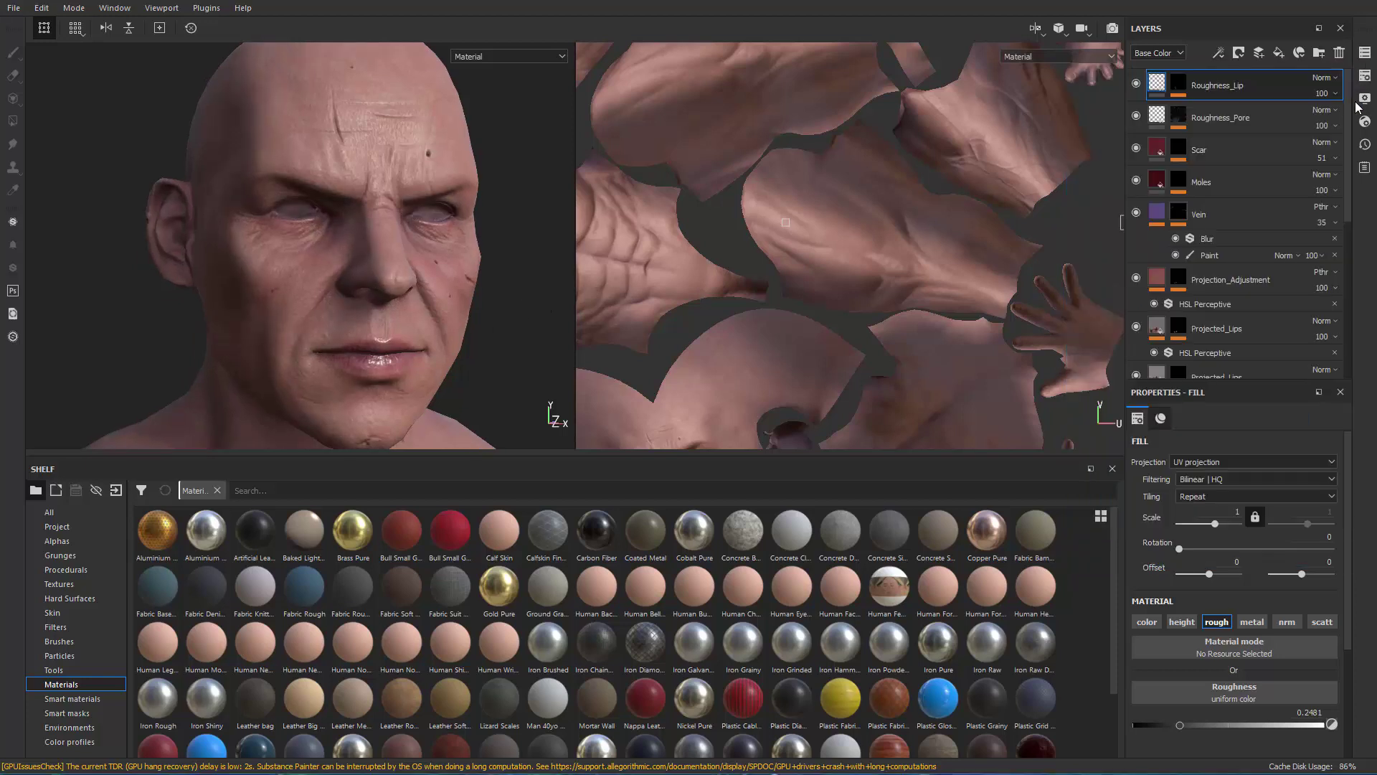
# Activate subsurface scattering in the display settings and set its sample count to 138.
pyautogui.click(1365, 98)
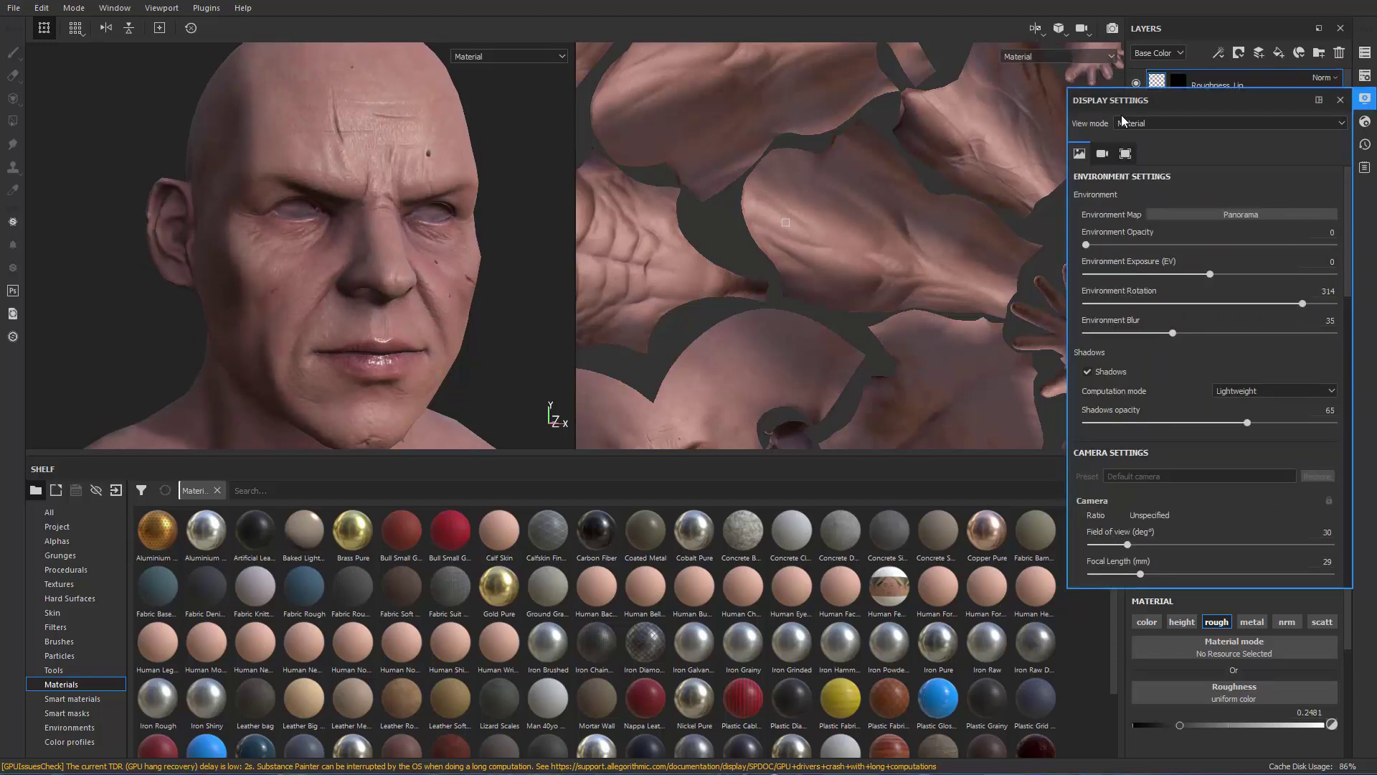
pyautogui.moveTo(1349, 262); pyautogui.dragTo(1358, 400)
pyautogui.scroll(-1, 1143, 508)
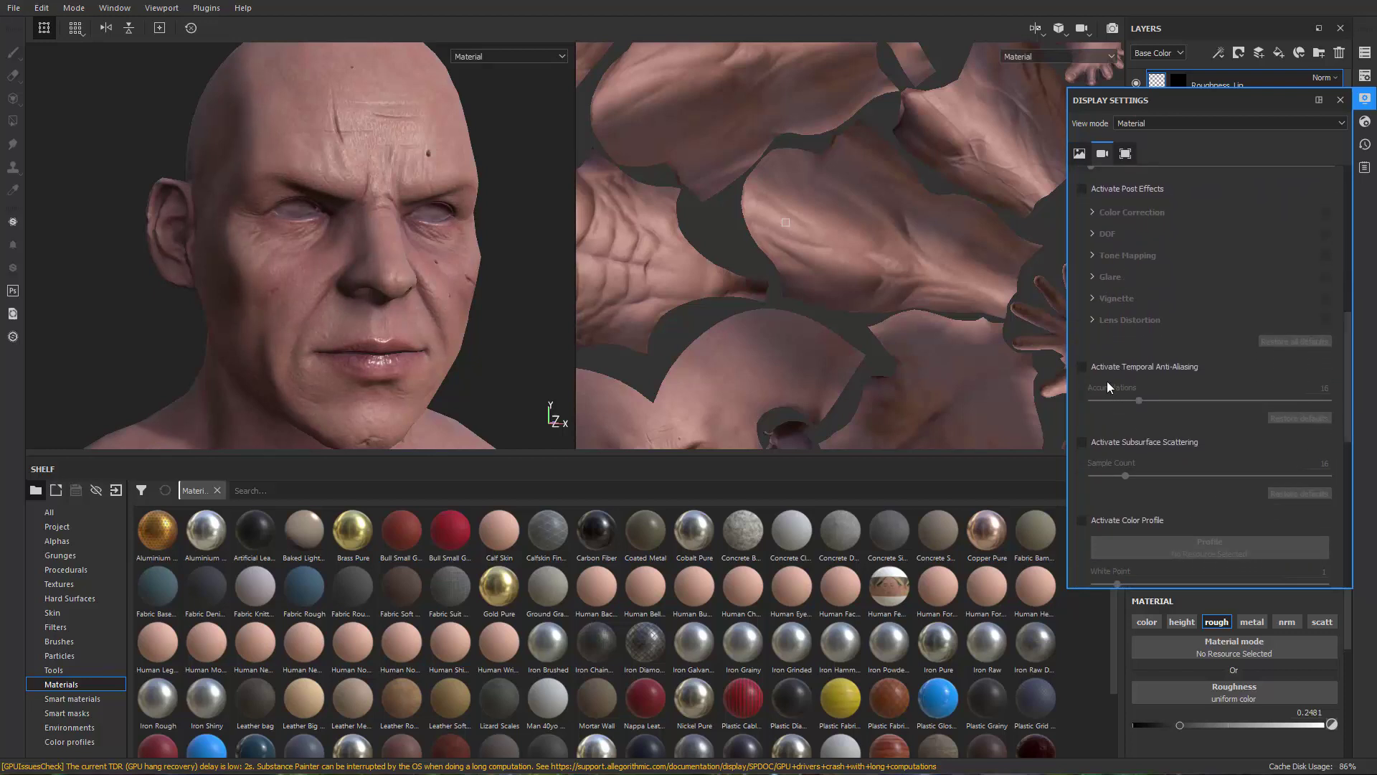
pyautogui.click(1102, 443)
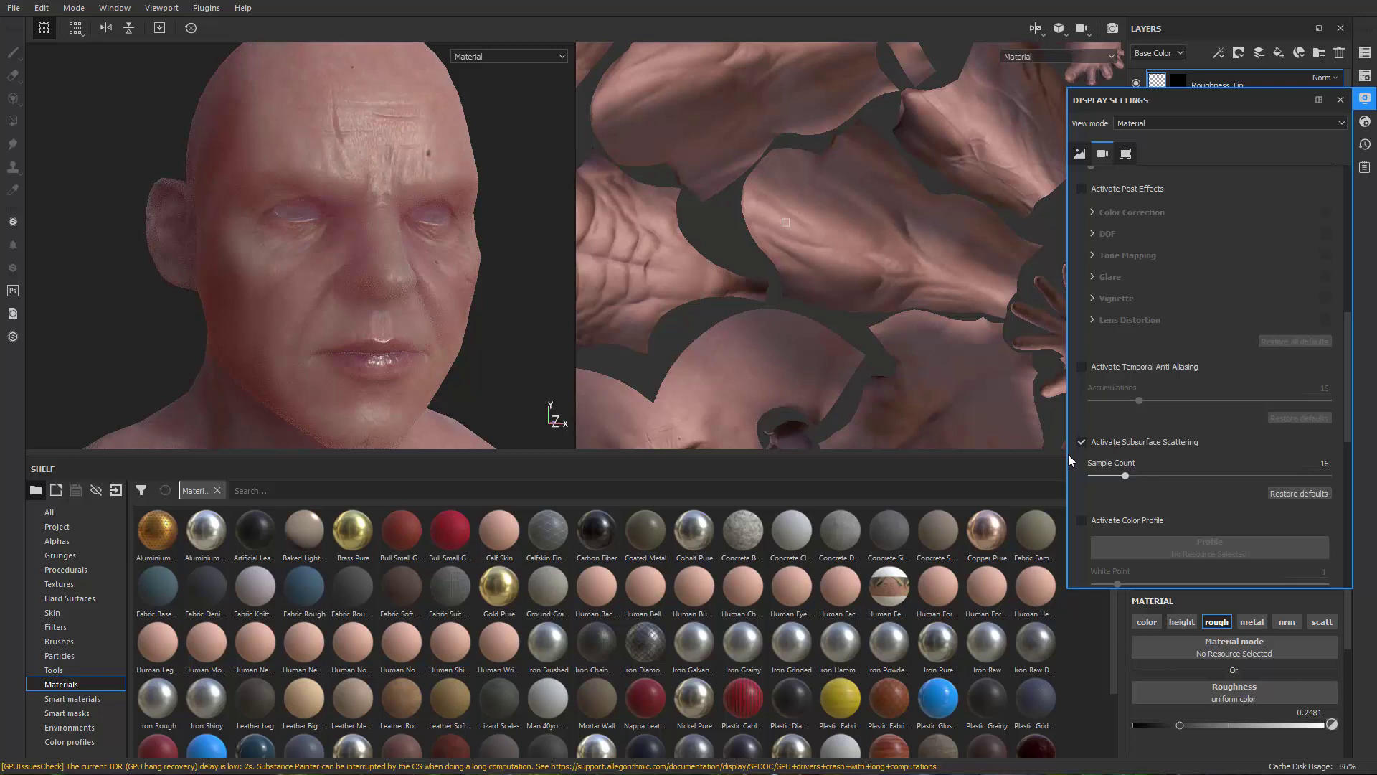
pyautogui.click(1132, 476)
pyautogui.moveTo(1160, 476); pyautogui.dragTo(1256, 477)
# Examine the subsurface scattering effect on the face, head and upper body from several angles and distances.
pyautogui.scroll(3, 363, 264)
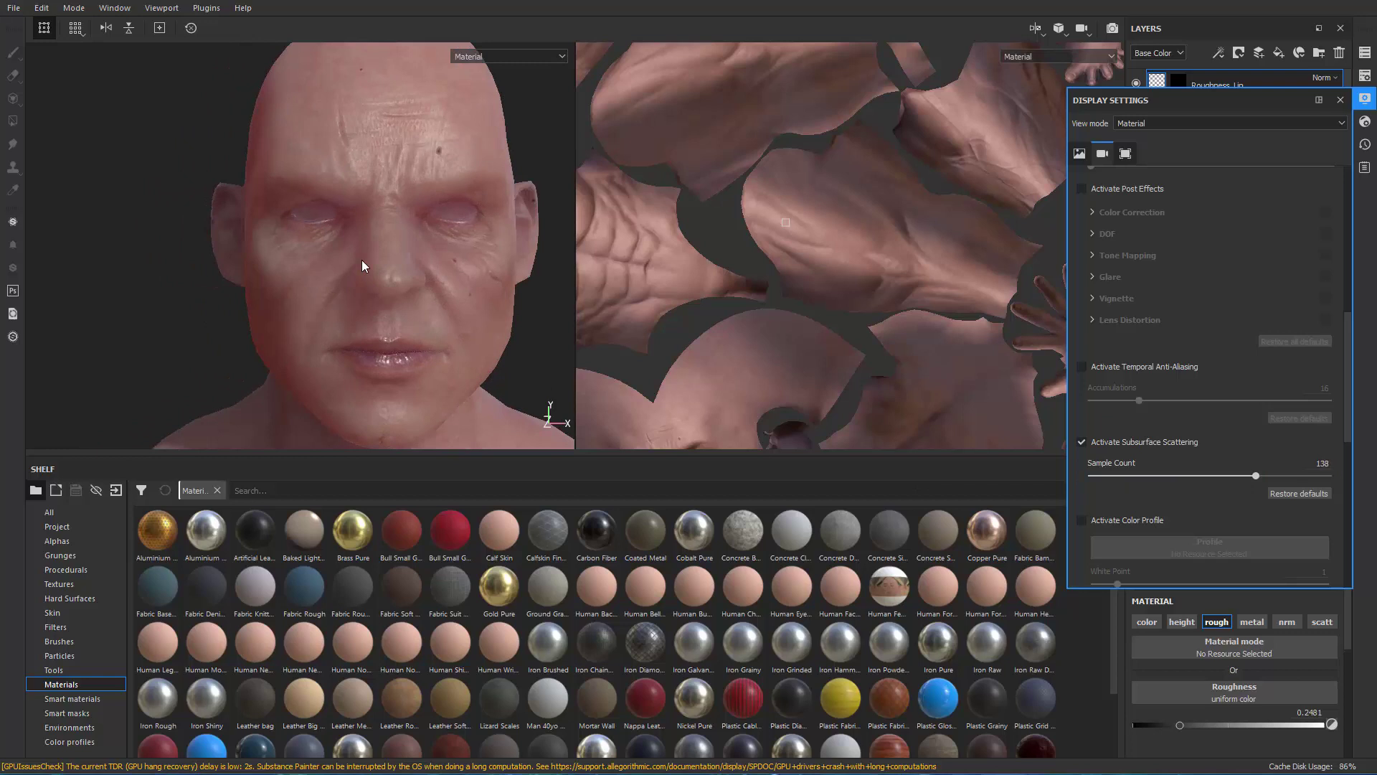
pyautogui.scroll(2, 451, 279)
pyautogui.keyDown('alt'); pyautogui.moveTo(449, 269); pyautogui.dragTo(547, 277); pyautogui.keyUp('alt')
pyautogui.scroll(-3, 301, 163)
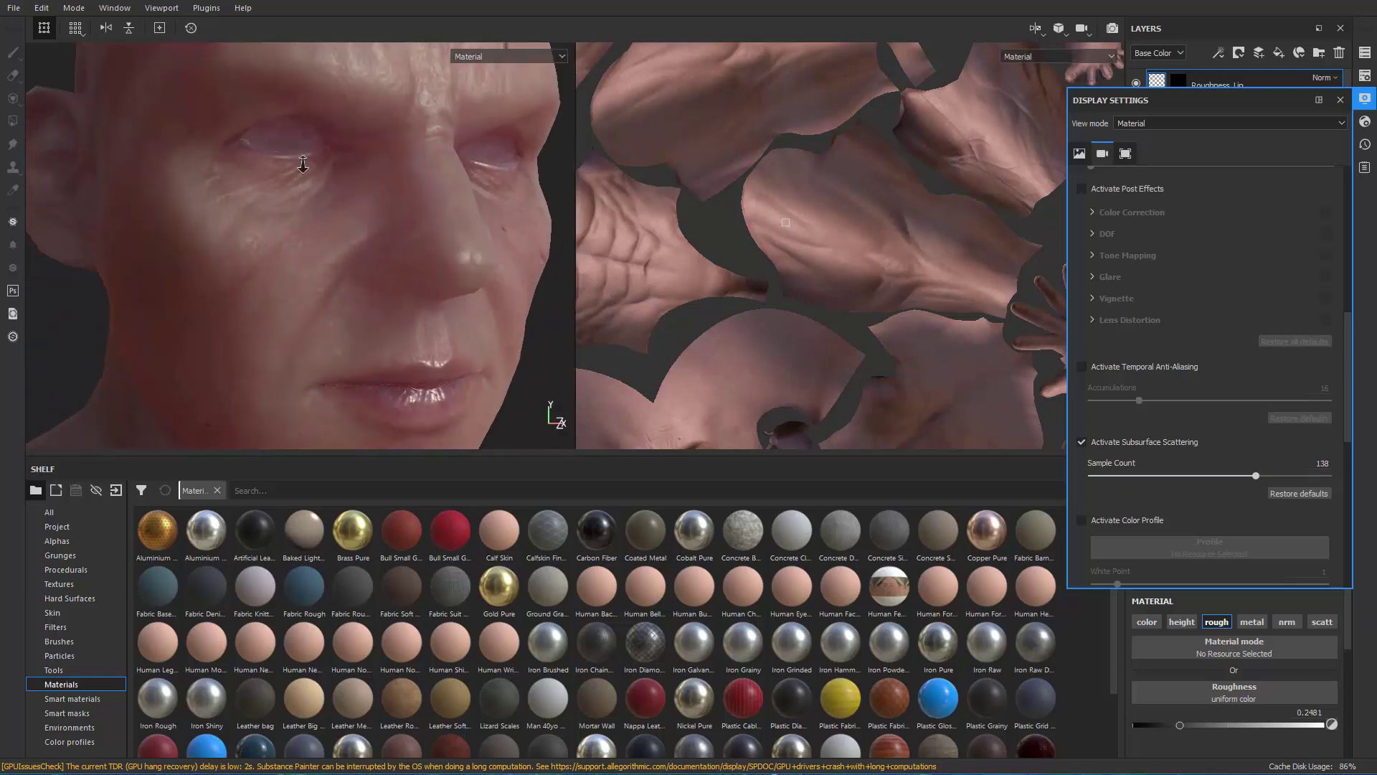
pyautogui.keyDown('alt'); pyautogui.moveTo(402, 240); pyautogui.dragTo(374, 273, button='middle'); pyautogui.keyUp('alt')
pyautogui.scroll(-3, 429, 282)
pyautogui.scroll(-4, 271, 323)
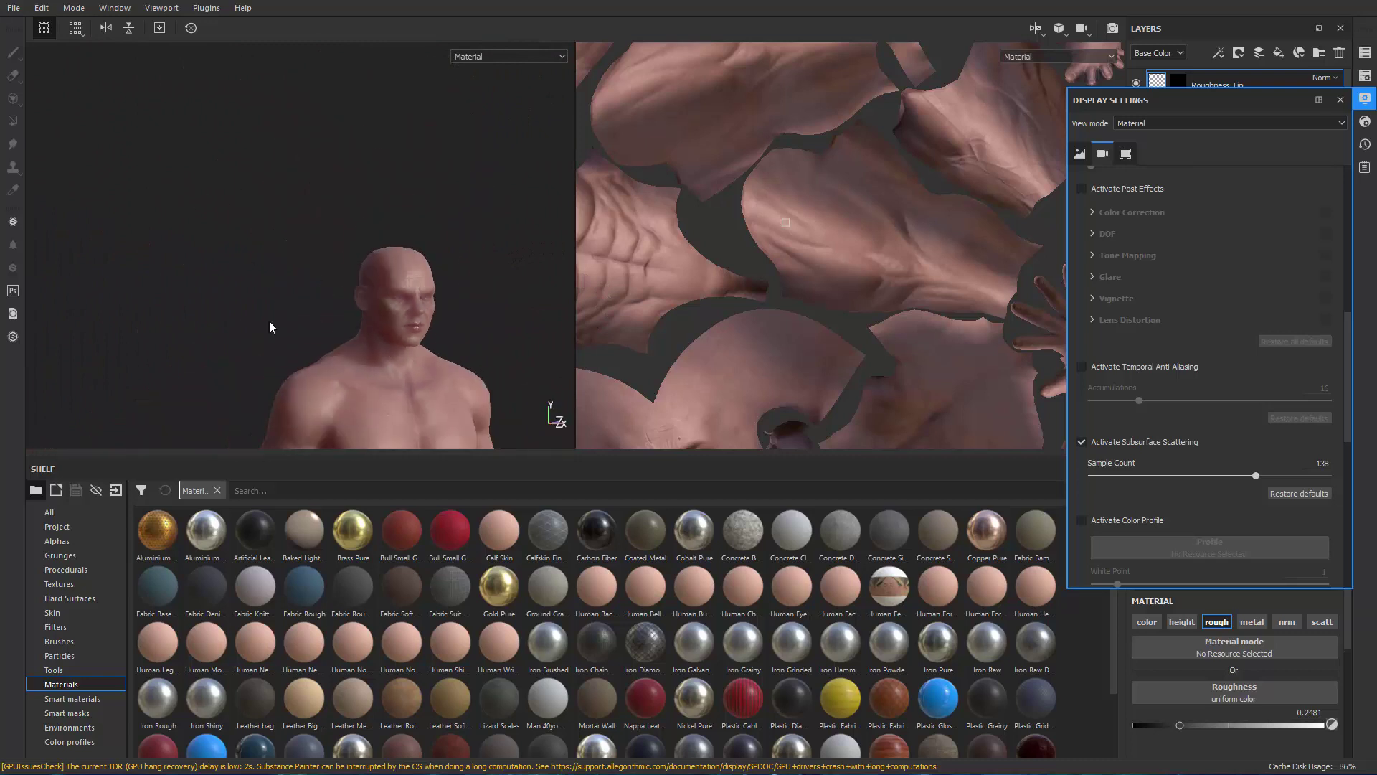
pyautogui.keyDown('alt'); pyautogui.moveTo(382, 376); pyautogui.dragTo(348, 213, button='middle'); pyautogui.keyUp('alt')
pyautogui.keyDown('alt'); pyautogui.moveTo(348, 212); pyautogui.dragTo(408, 177); pyautogui.keyUp('alt')
pyautogui.scroll(5, 356, 285)
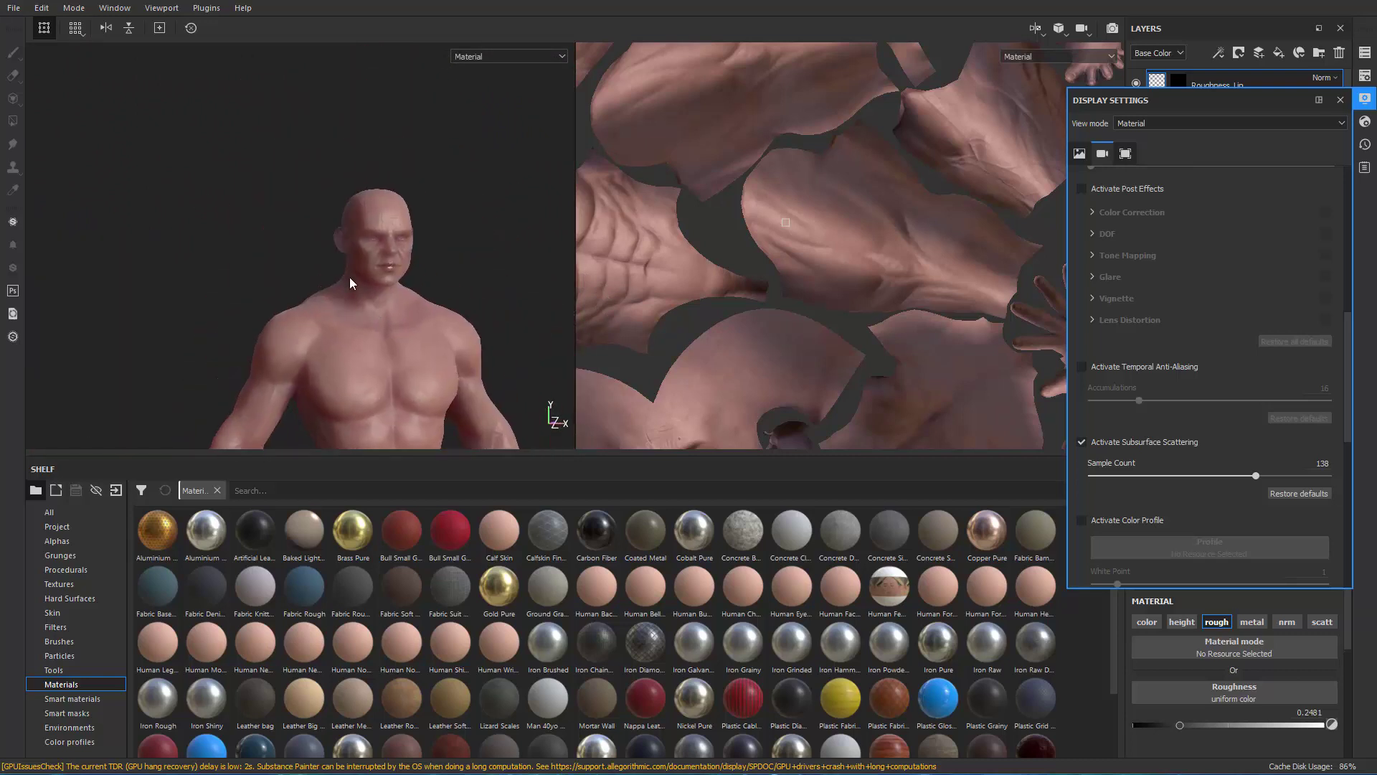
pyautogui.keyDown('alt'); pyautogui.moveTo(440, 301); pyautogui.dragTo(445, 375); pyautogui.keyUp('alt')
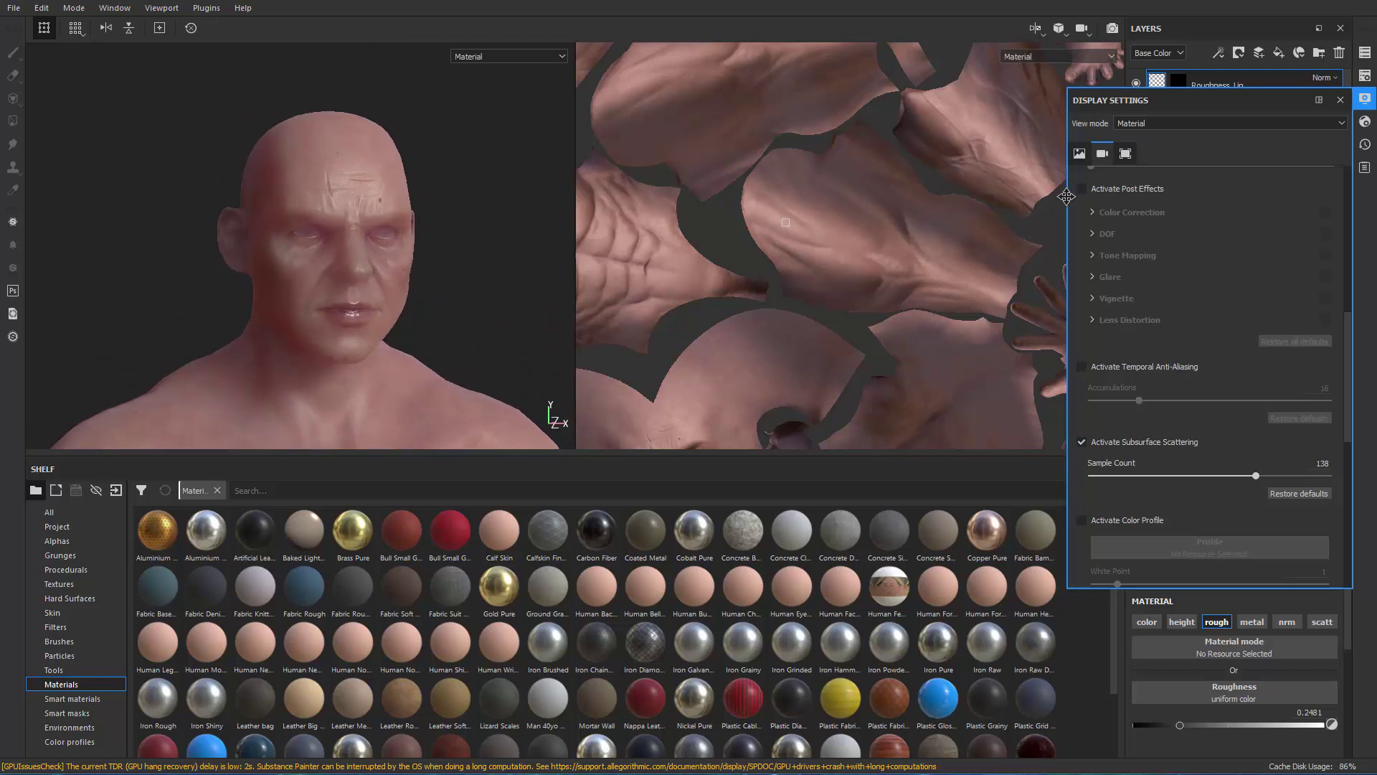
pyautogui.click(1340, 101)
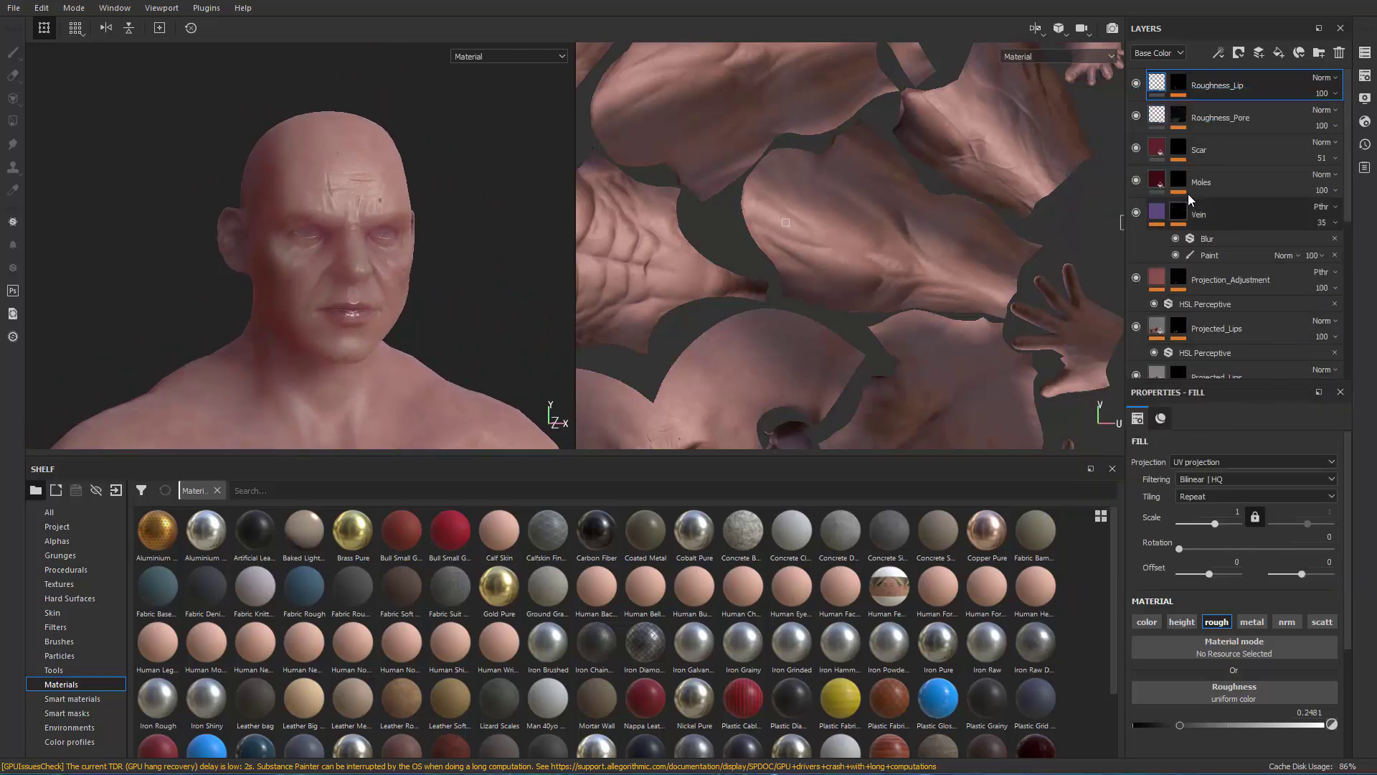
# Add a fill layer above Roughness_Lip and name it SSS_Base.
pyautogui.click(1278, 53)
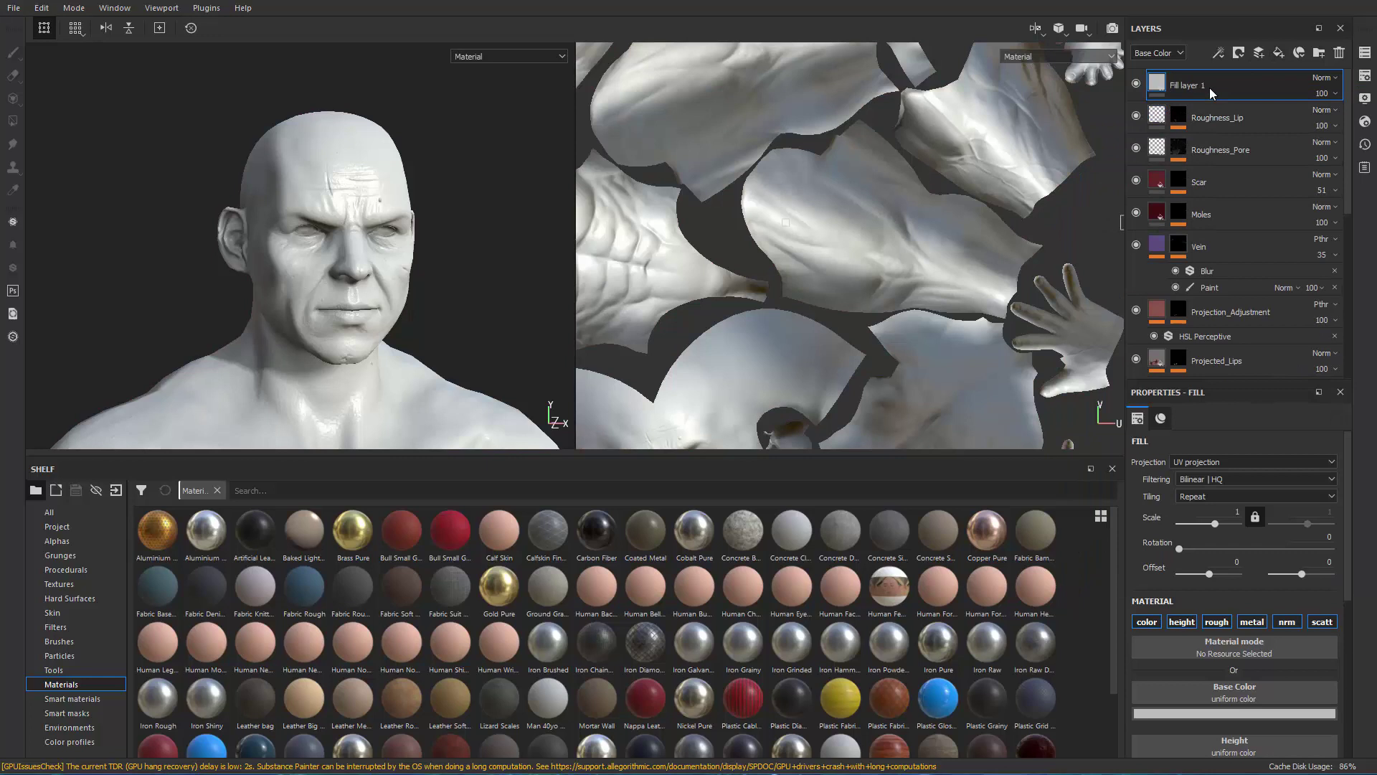
pyautogui.doubleClick(1210, 86)
pyautogui.write('SSS_Base')
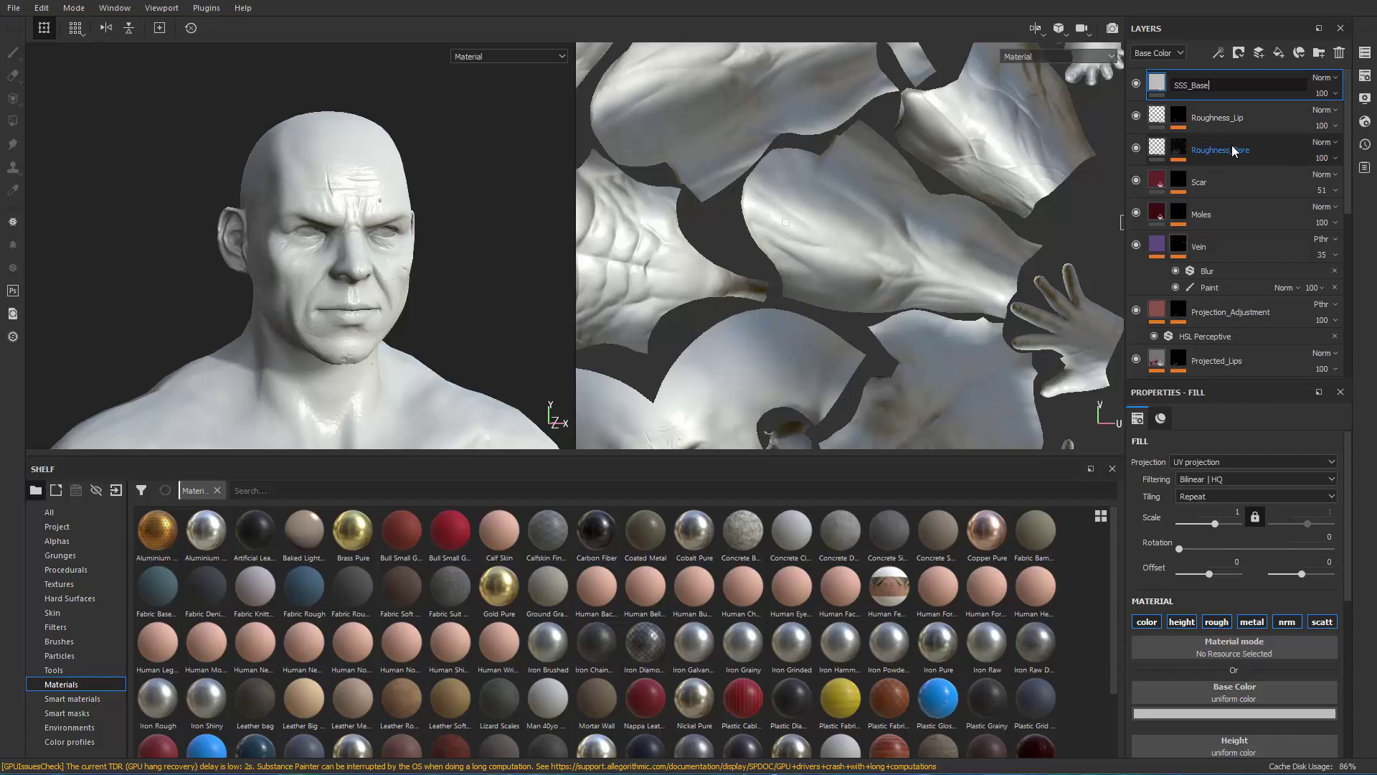
pyautogui.press('Return')
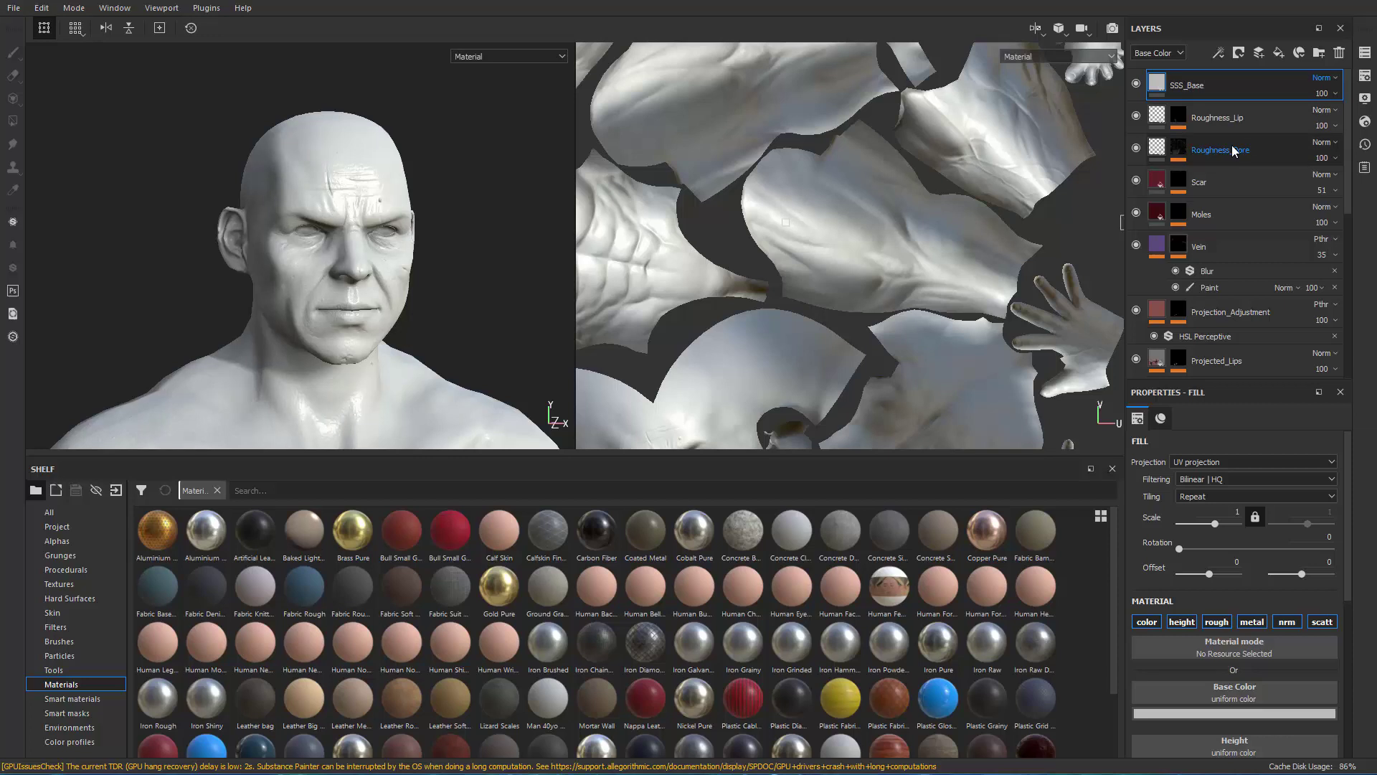
# Disable the color, height, roughness, metallic and normal channels of SSS_Base, keeping only scattering.
pyautogui.click(1147, 622)
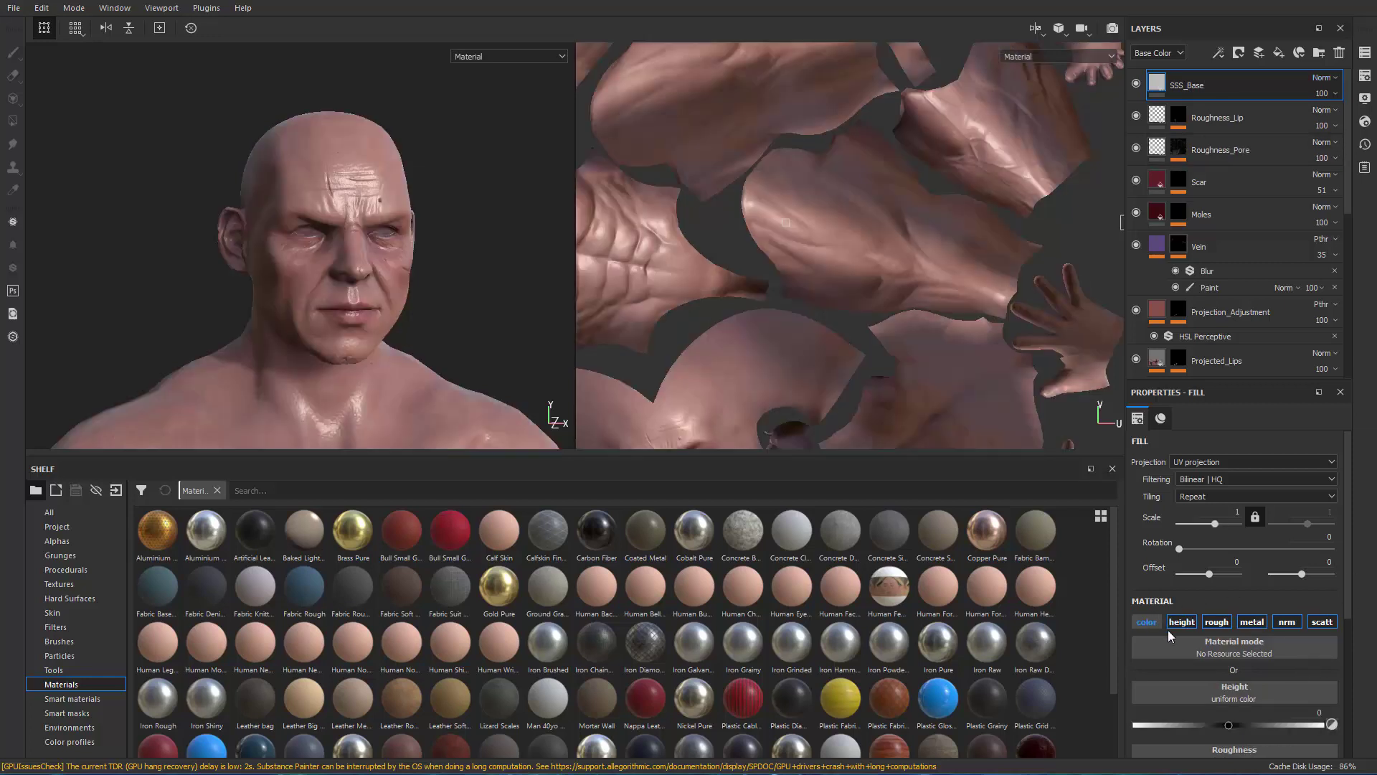
pyautogui.click(1180, 622)
pyautogui.click(1224, 622)
pyautogui.click(1253, 624)
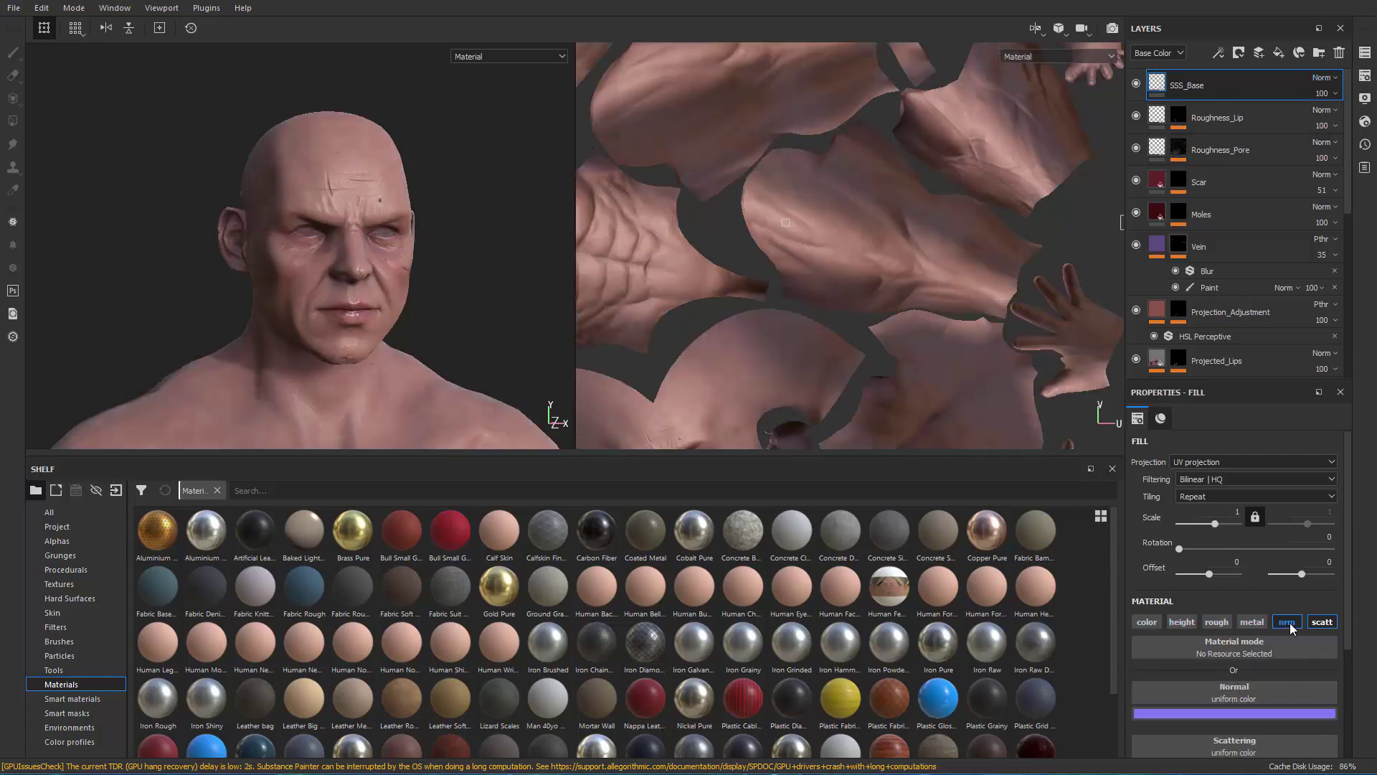
pyautogui.click(1290, 623)
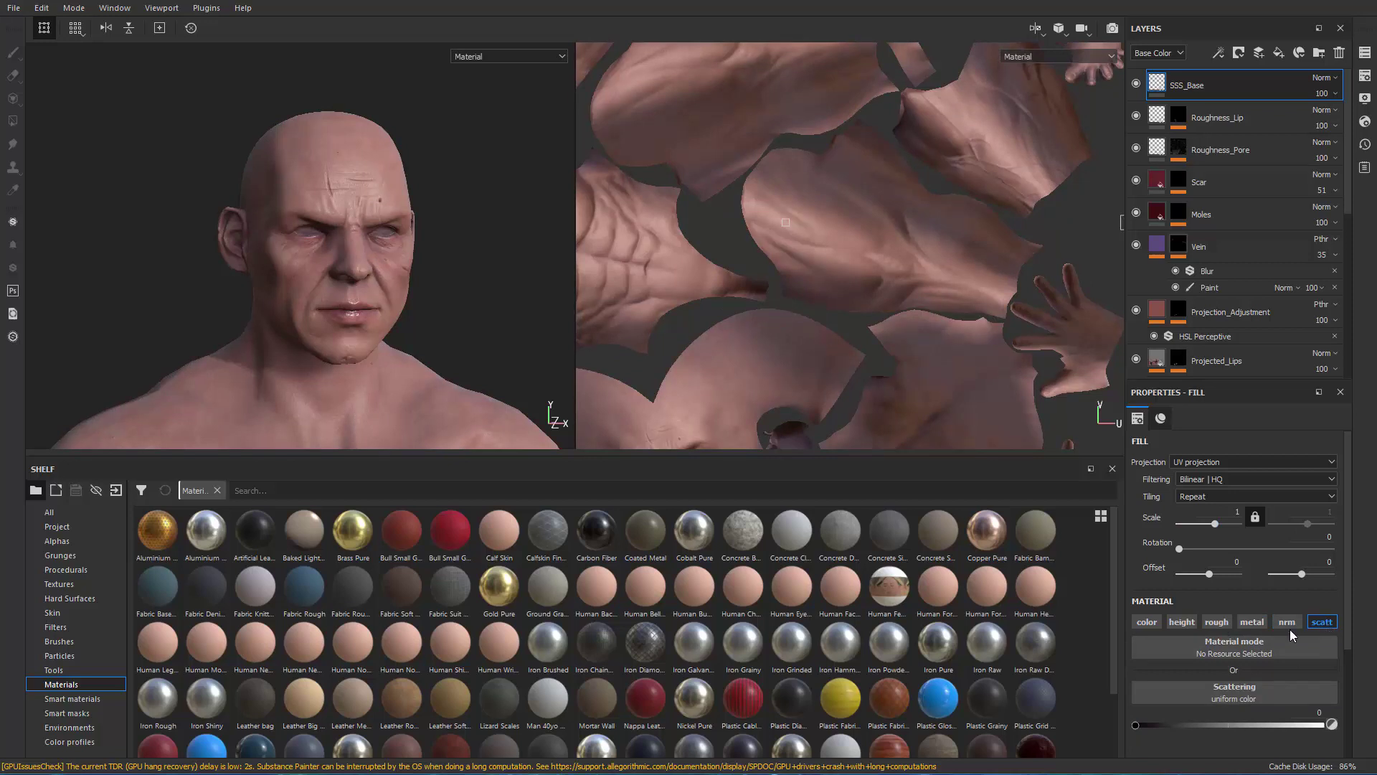
# Set the scattering value of SSS_Base to 0.0414 and check the effect on the face.
pyautogui.keyDown('alt'); pyautogui.moveTo(358, 247); pyautogui.dragTo(369, 262, button='middle'); pyautogui.keyUp('alt')
pyautogui.keyDown('alt'); pyautogui.moveTo(370, 262); pyautogui.dragTo(467, 295, button='right'); pyautogui.keyUp('alt')
pyautogui.keyDown('alt'); pyautogui.moveTo(467, 295); pyautogui.dragTo(462, 276, button='middle'); pyautogui.keyUp('alt')
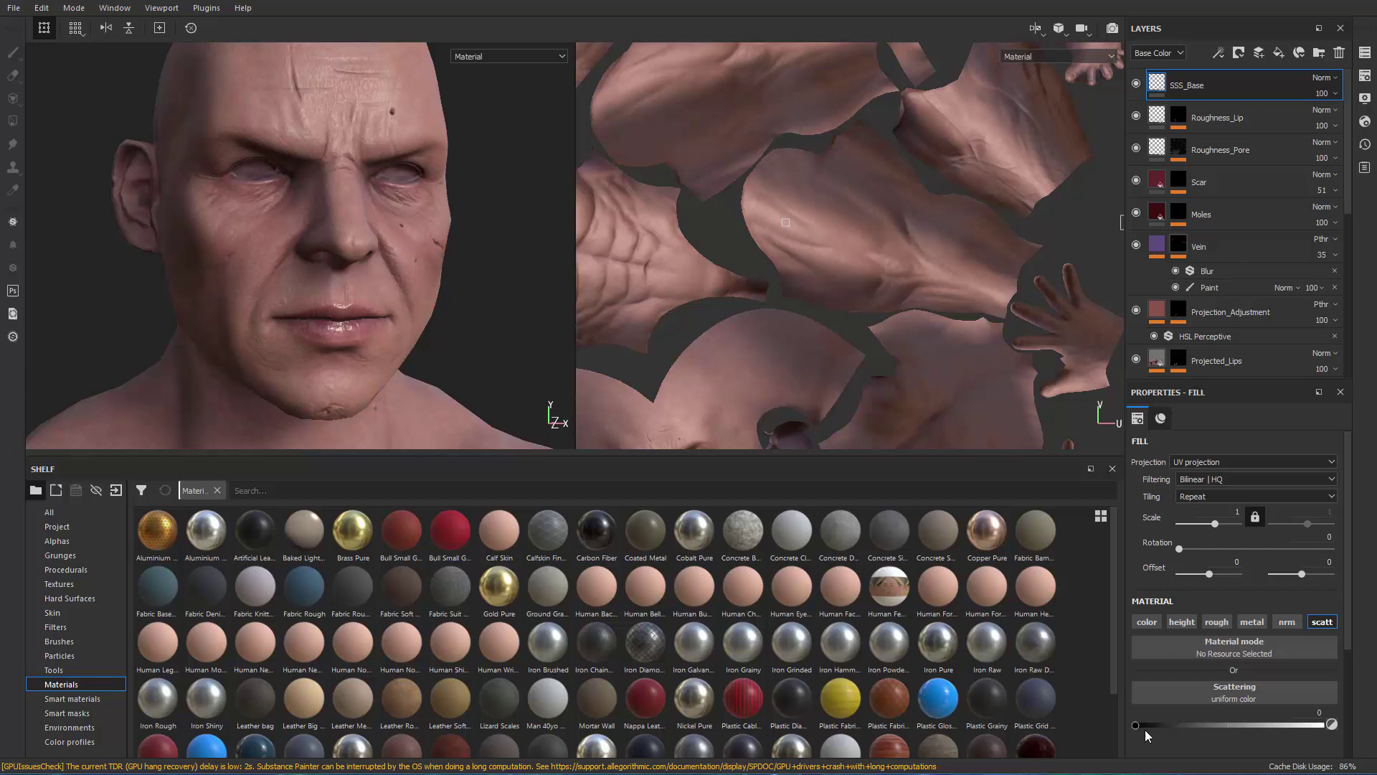
pyautogui.moveTo(1137, 725); pyautogui.dragTo(1141, 727)
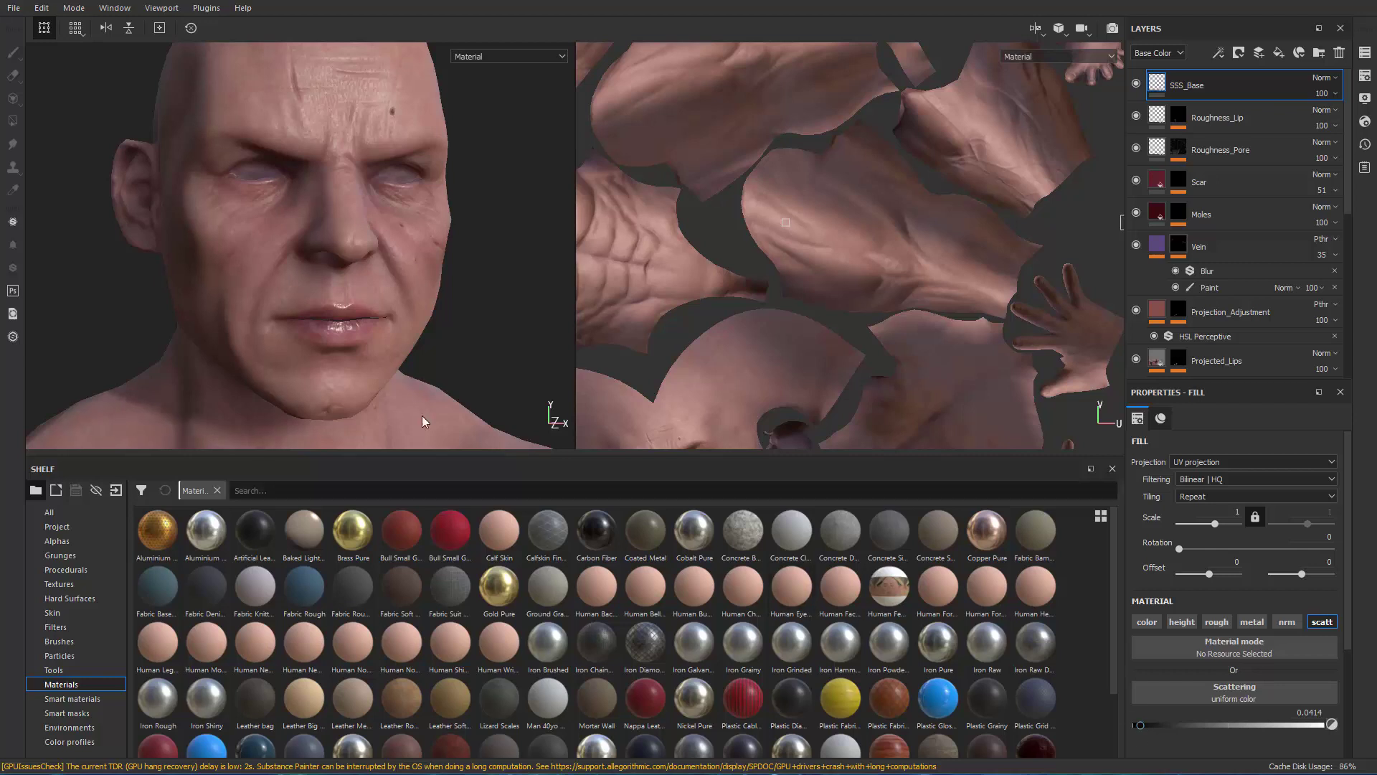
pyautogui.moveTo(410, 354)
pyautogui.keyDown('alt'); pyautogui.mouseDown(button='right')
pyautogui.moveTo(489, 354)
pyautogui.moveTo(476, 287)
pyautogui.mouseUp(button='right'); pyautogui.keyUp('alt')
pyautogui.keyDown('alt'); pyautogui.moveTo(433, 251); pyautogui.dragTo(421, 299); pyautogui.keyUp('alt')
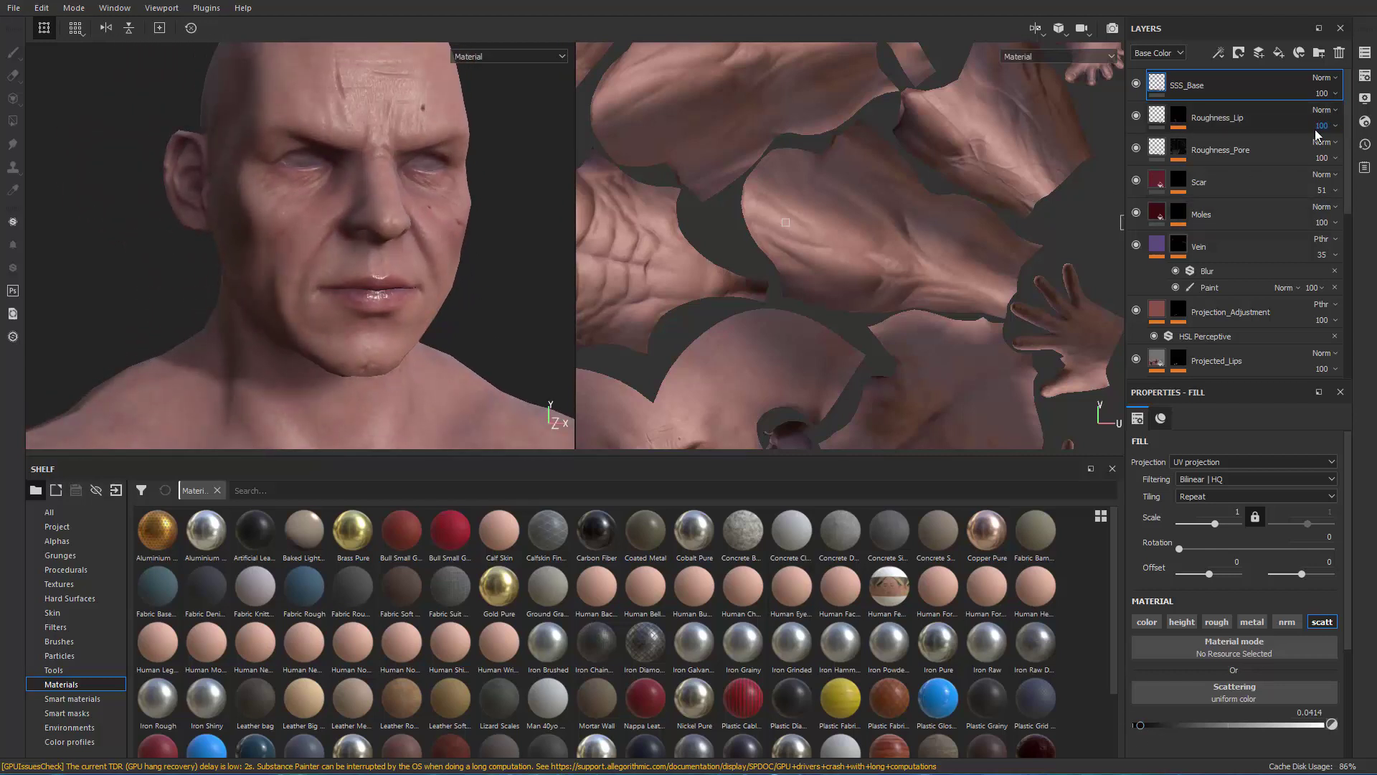
# Raise the viewport's shadows opacity to 100 and rotate the environment lighting to 334.
pyautogui.click(1366, 99)
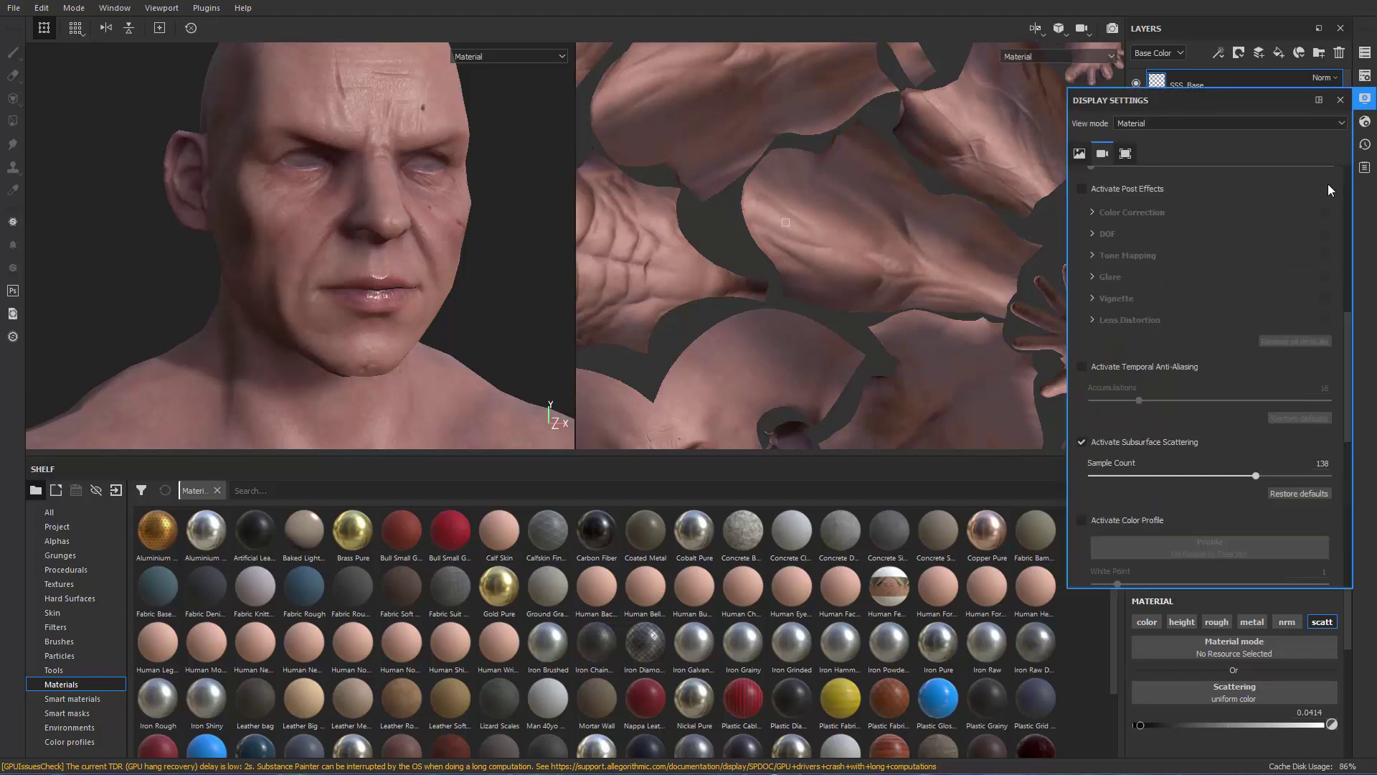
pyautogui.moveTo(1355, 328); pyautogui.dragTo(1337, 217)
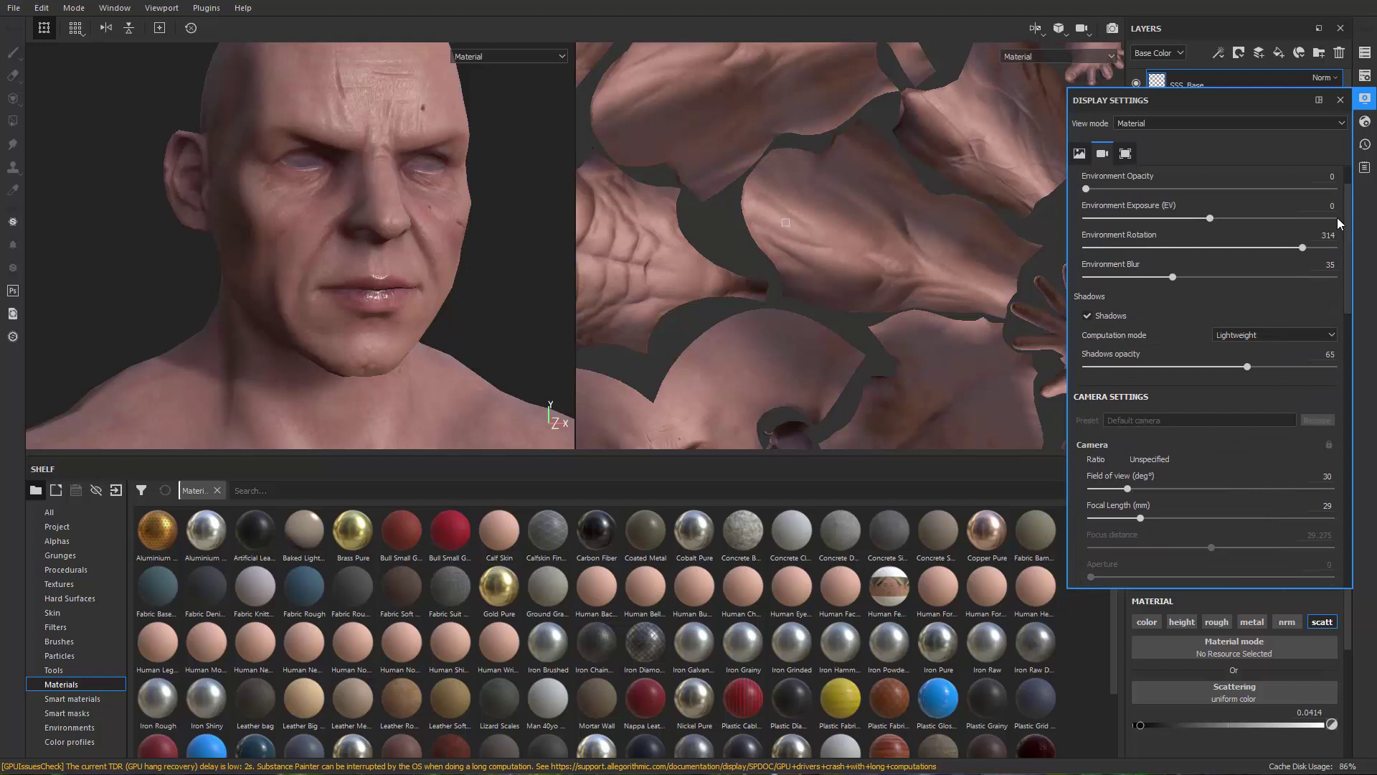
pyautogui.moveTo(1250, 366); pyautogui.dragTo(1338, 366)
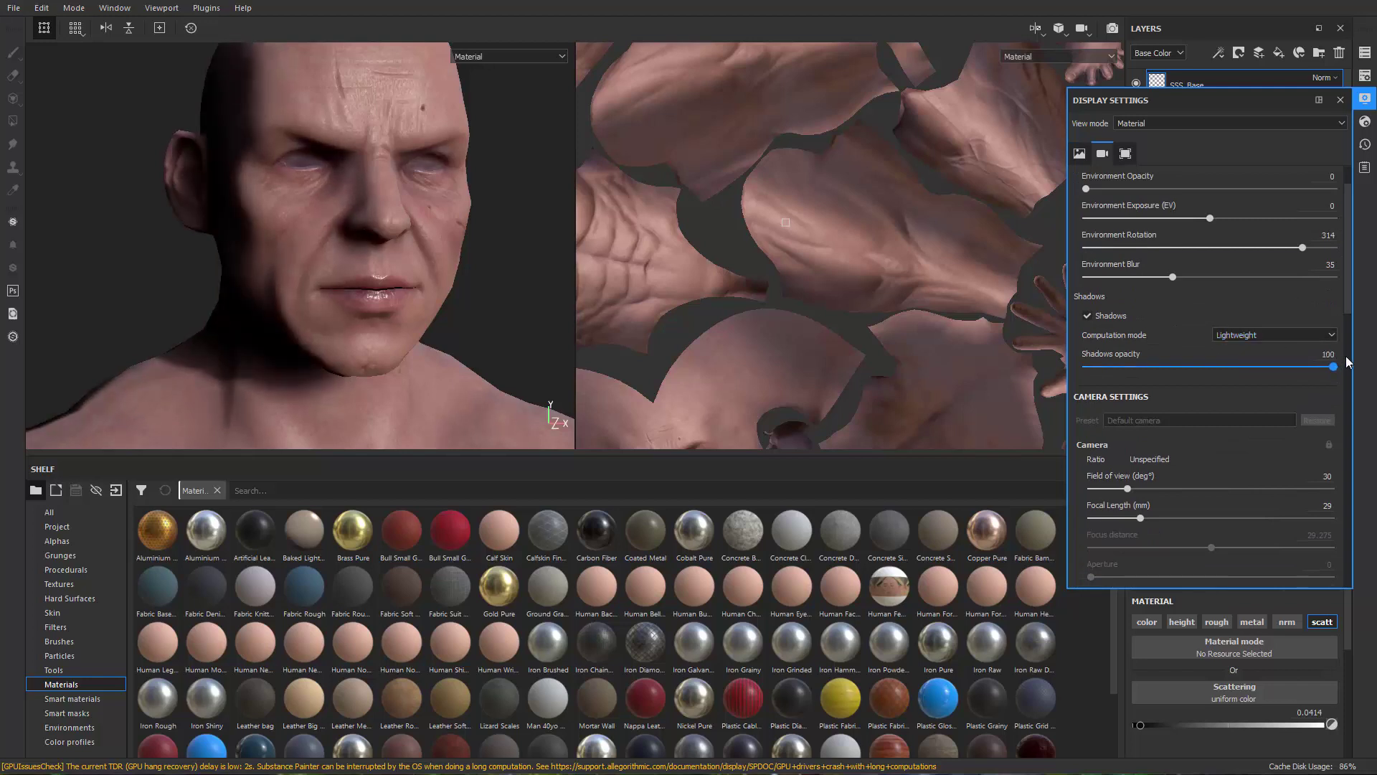
pyautogui.moveTo(334, 279)
pyautogui.keyDown('shift'); pyautogui.mouseDown(button='right')
pyautogui.moveTo(285, 305)
pyautogui.moveTo(370, 292)
pyautogui.moveTo(354, 289)
pyautogui.mouseUp(button='right'); pyautogui.keyUp('shift')
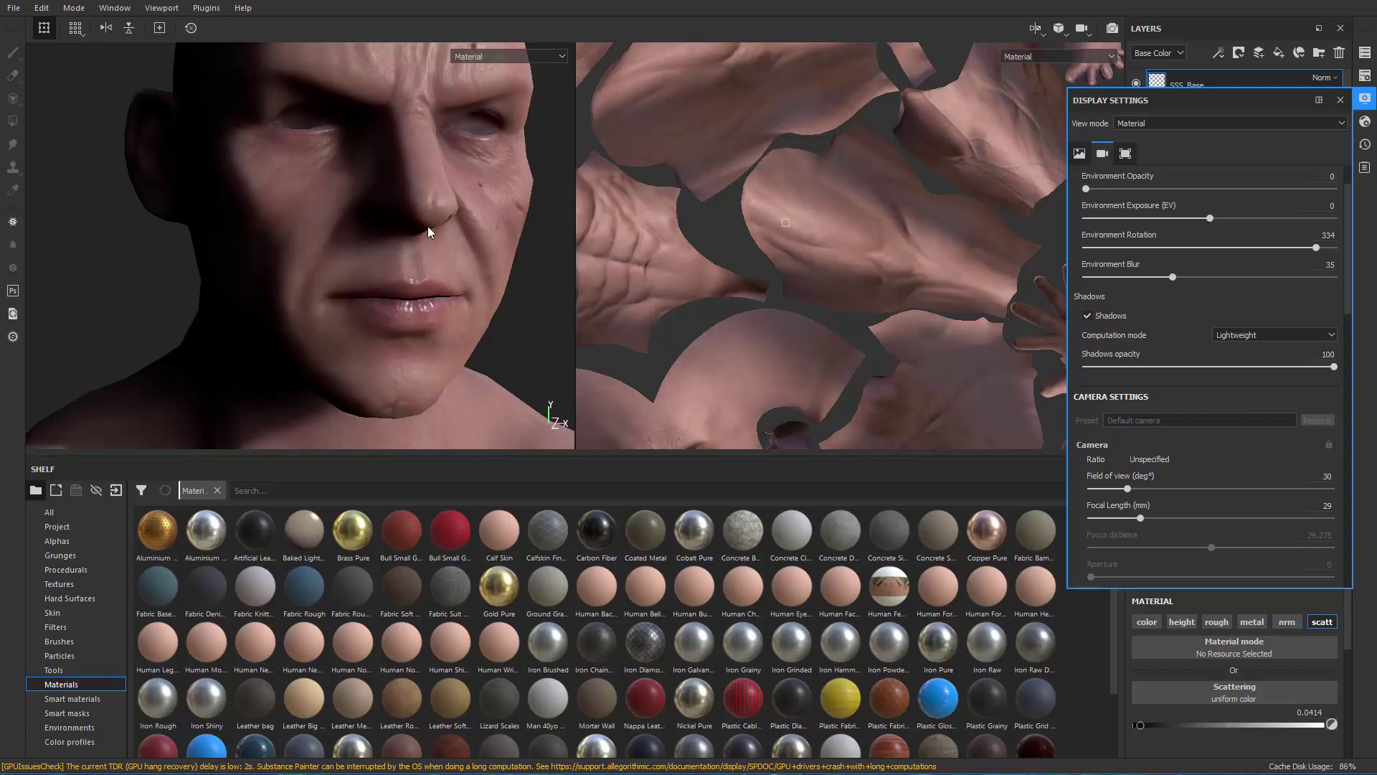
pyautogui.keyDown('alt'); pyautogui.moveTo(418, 294); pyautogui.dragTo(409, 293); pyautogui.keyUp('alt')
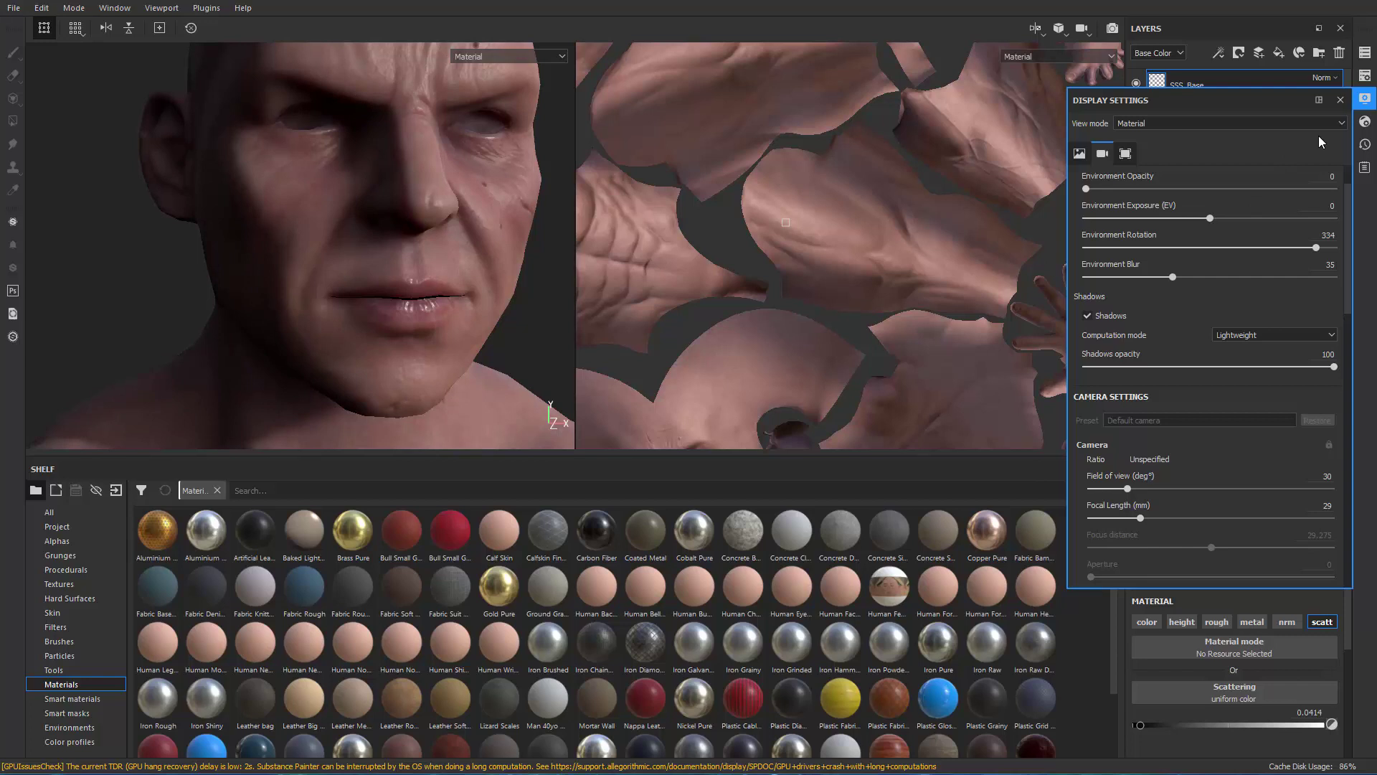
pyautogui.click(1340, 99)
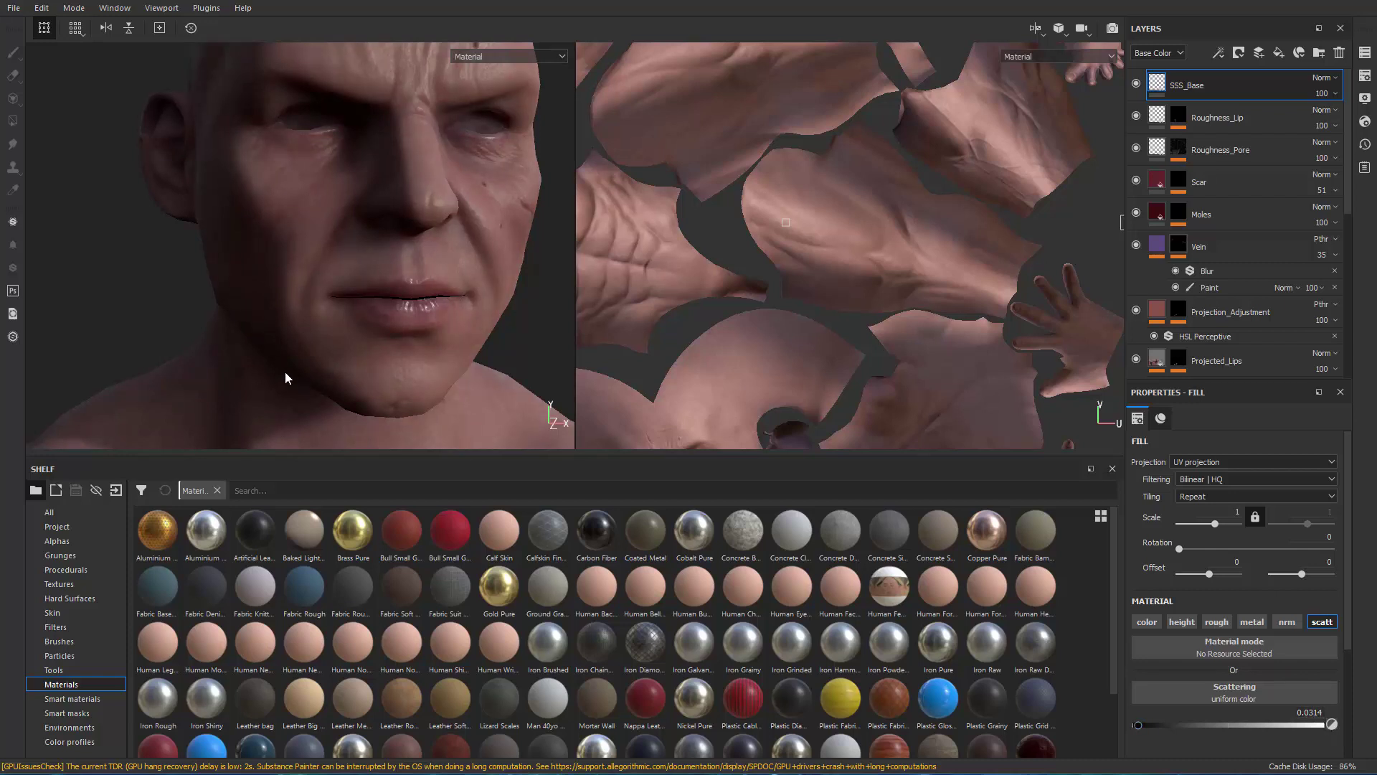
# Examine the skin scattering on the face and ears under different environment light directions and viewing angles.
pyautogui.keyDown('shift'); pyautogui.moveTo(381, 303); pyautogui.dragTo(398, 129, button='right'); pyautogui.keyUp('shift')
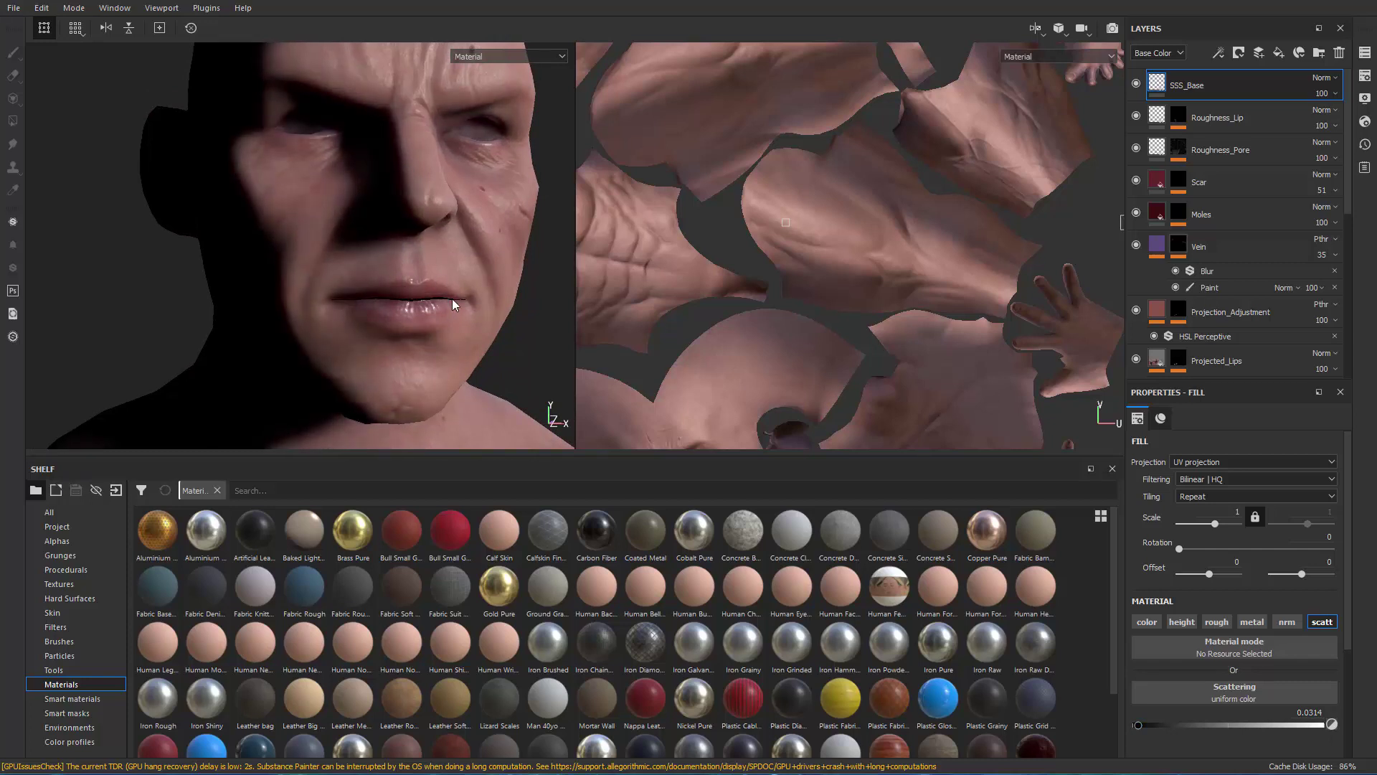
pyautogui.keyDown('alt'); pyautogui.moveTo(455, 303); pyautogui.dragTo(258, 255); pyautogui.keyUp('alt')
pyautogui.scroll(-2, 258, 255)
pyautogui.moveTo(259, 256)
pyautogui.keyDown('shift'); pyautogui.mouseDown(button='right')
pyautogui.moveTo(290, 295)
pyautogui.moveTo(363, 329)
pyautogui.moveTo(423, 321)
pyautogui.moveTo(405, 294)
pyautogui.moveTo(441, 287)
pyautogui.moveTo(271, 281)
pyautogui.moveTo(298, 271)
pyautogui.moveTo(310, 301)
pyautogui.moveTo(413, 301)
pyautogui.moveTo(409, 274)
pyautogui.moveTo(362, 251)
pyautogui.mouseUp(button='right'); pyautogui.keyUp('shift')
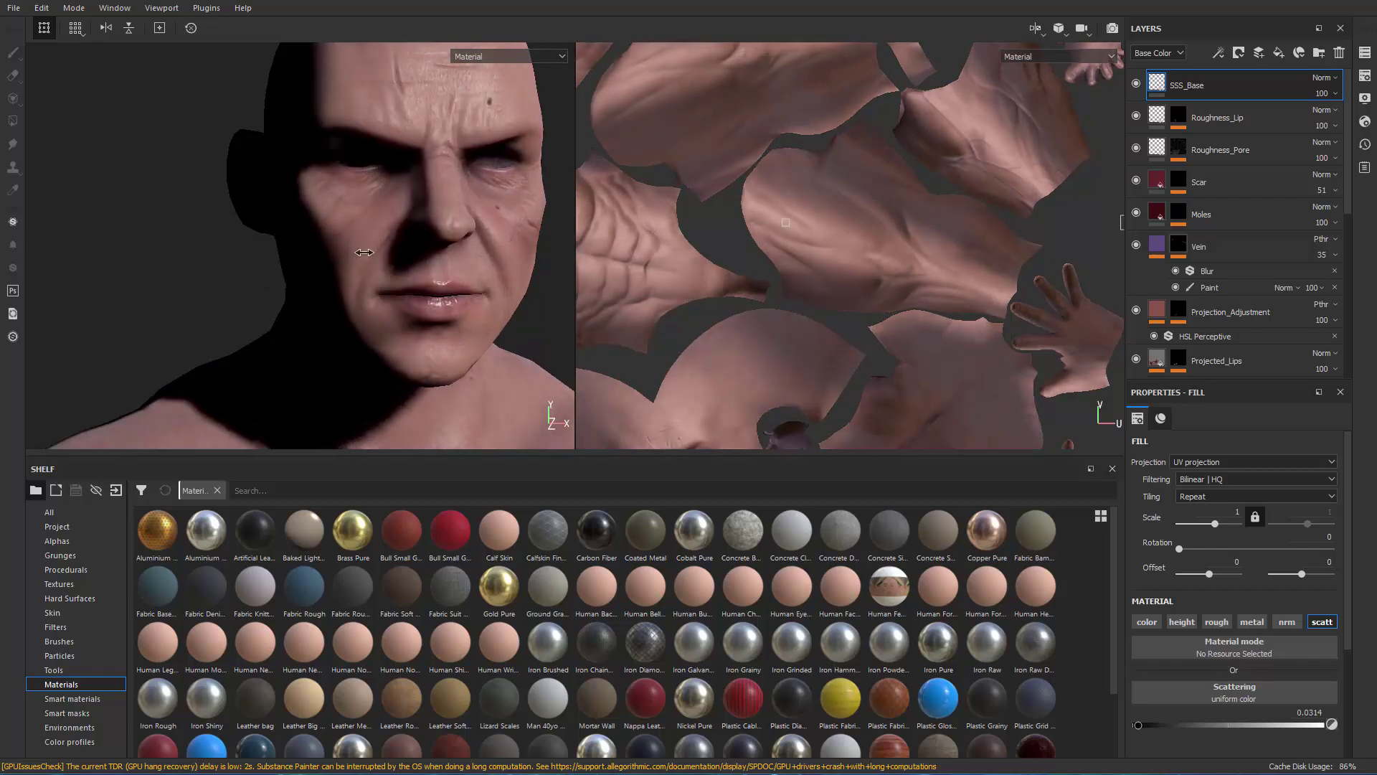
pyautogui.moveTo(244, 187)
pyautogui.keyDown('shift'); pyautogui.mouseDown(button='right')
pyautogui.moveTo(280, 242)
pyautogui.moveTo(343, 268)
pyautogui.moveTo(349, 245)
pyautogui.moveTo(310, 316)
pyautogui.moveTo(395, 230)
pyautogui.mouseUp(button='right'); pyautogui.keyUp('shift')
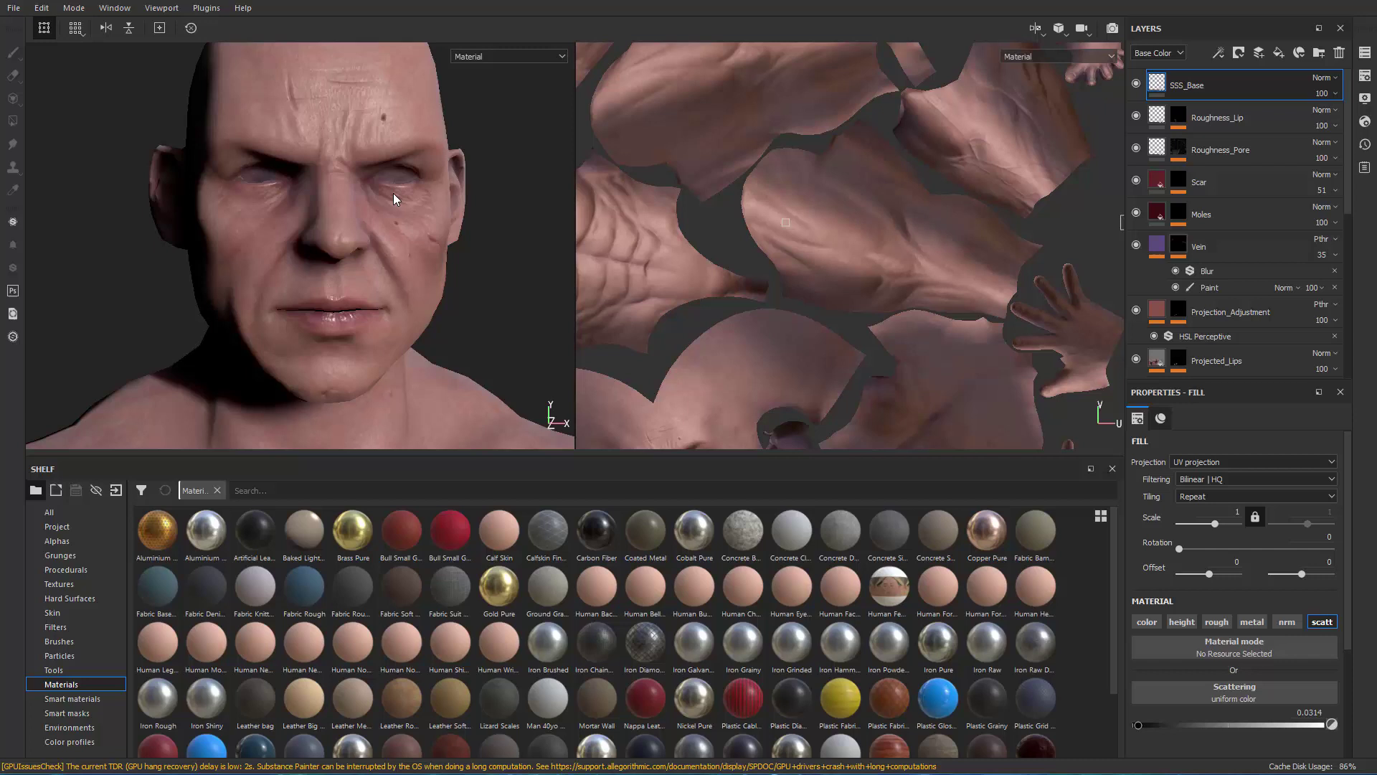
pyautogui.moveTo(311, 238)
pyautogui.keyDown('shift'); pyautogui.mouseDown(button='right')
pyautogui.moveTo(345, 265)
pyautogui.moveTo(238, 198)
pyautogui.moveTo(383, 178)
pyautogui.mouseUp(button='right'); pyautogui.keyUp('shift')
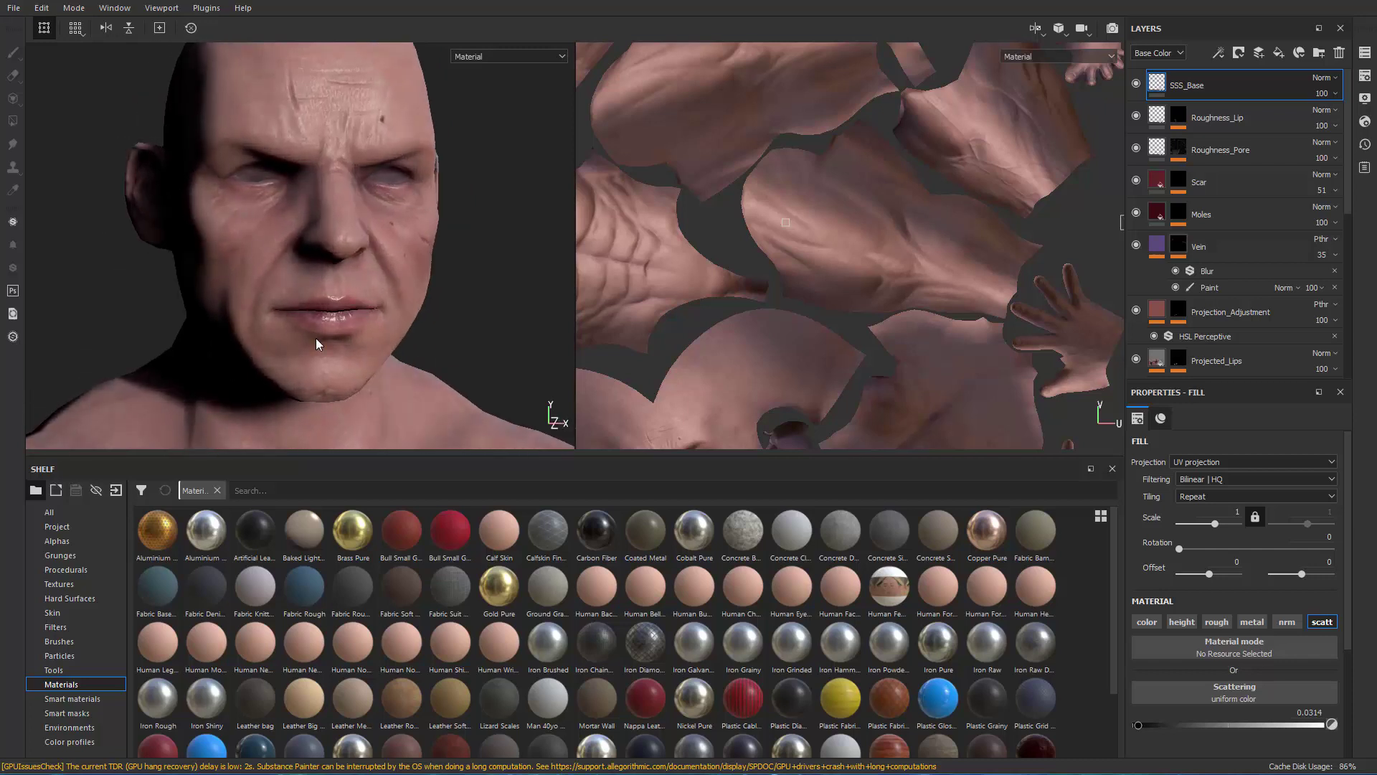
pyautogui.keyDown('alt'); pyautogui.moveTo(398, 313); pyautogui.dragTo(347, 277); pyautogui.keyUp('alt')
pyautogui.moveTo(347, 277)
pyautogui.keyDown('alt'); pyautogui.mouseDown(button='right')
pyautogui.moveTo(416, 284)
pyautogui.moveTo(407, 301)
pyautogui.moveTo(267, 308)
pyautogui.moveTo(359, 328)
pyautogui.mouseUp(button='right'); pyautogui.keyUp('alt')
pyautogui.keyDown('alt'); pyautogui.moveTo(301, 275); pyautogui.dragTo(330, 235); pyautogui.keyUp('alt')
pyautogui.keyDown('shift'); pyautogui.moveTo(426, 123); pyautogui.dragTo(248, 269, button='right'); pyautogui.keyUp('shift')
pyautogui.keyDown('alt'); pyautogui.moveTo(268, 271); pyautogui.dragTo(286, 280); pyautogui.keyUp('alt')
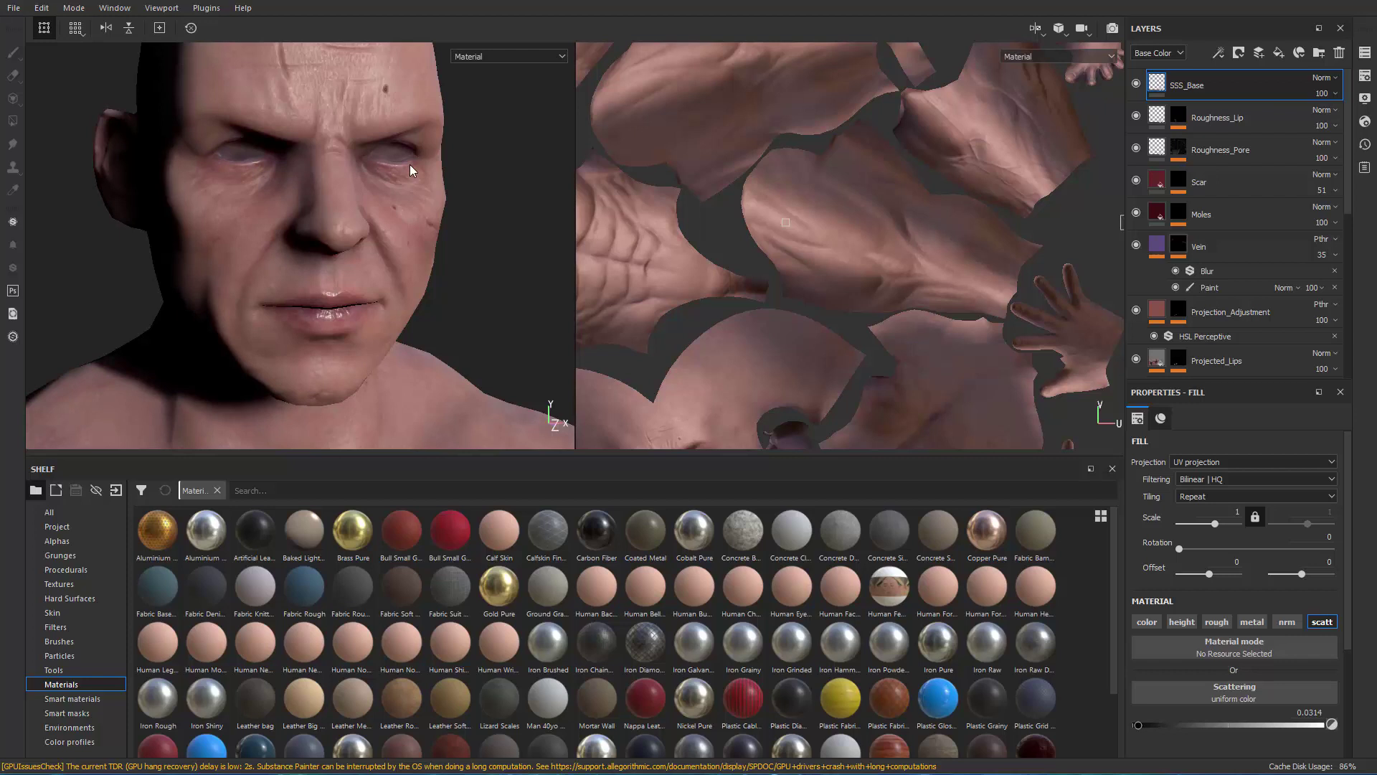
# Add a fill layer above SSS_Base and name it SSS_Thin.
pyautogui.keyDown('alt'); pyautogui.moveTo(447, 312); pyautogui.dragTo(409, 308); pyautogui.keyUp('alt')
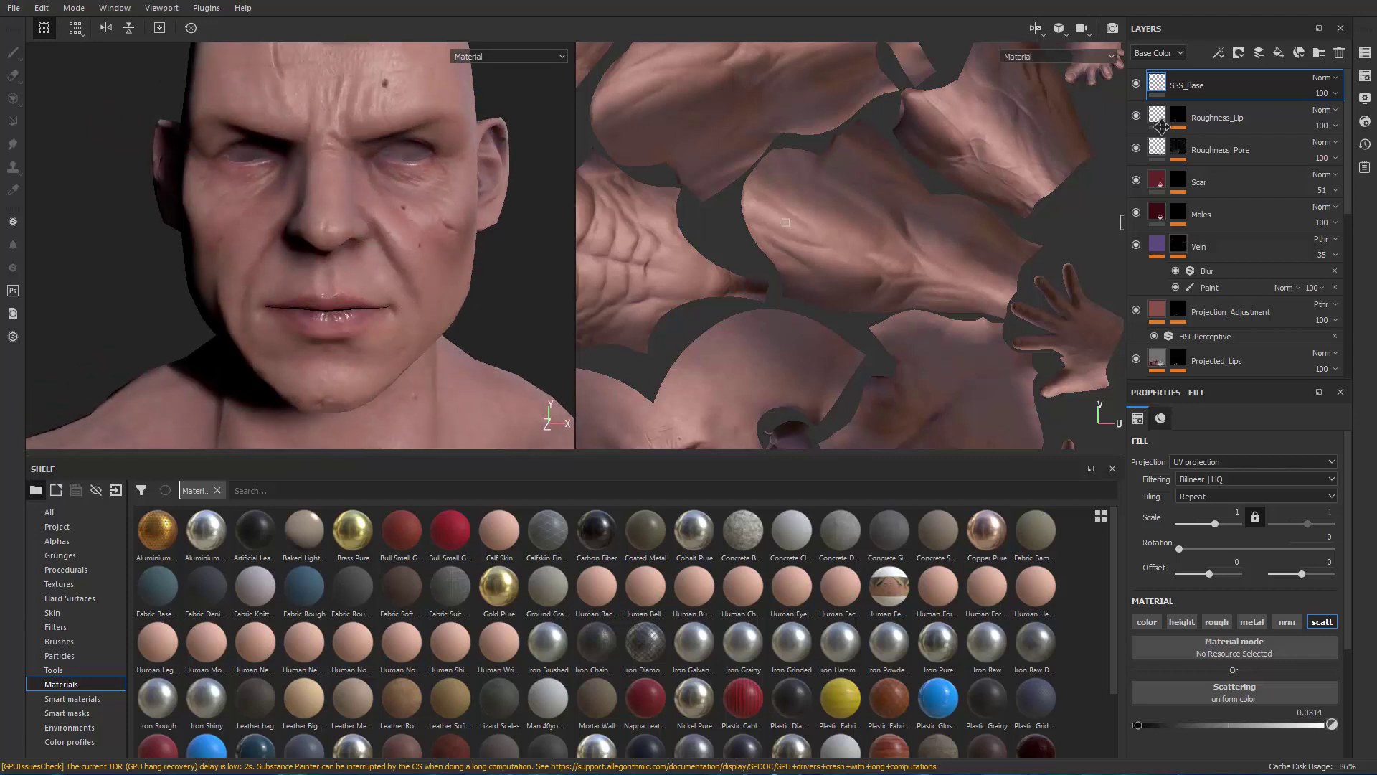
pyautogui.click(1279, 53)
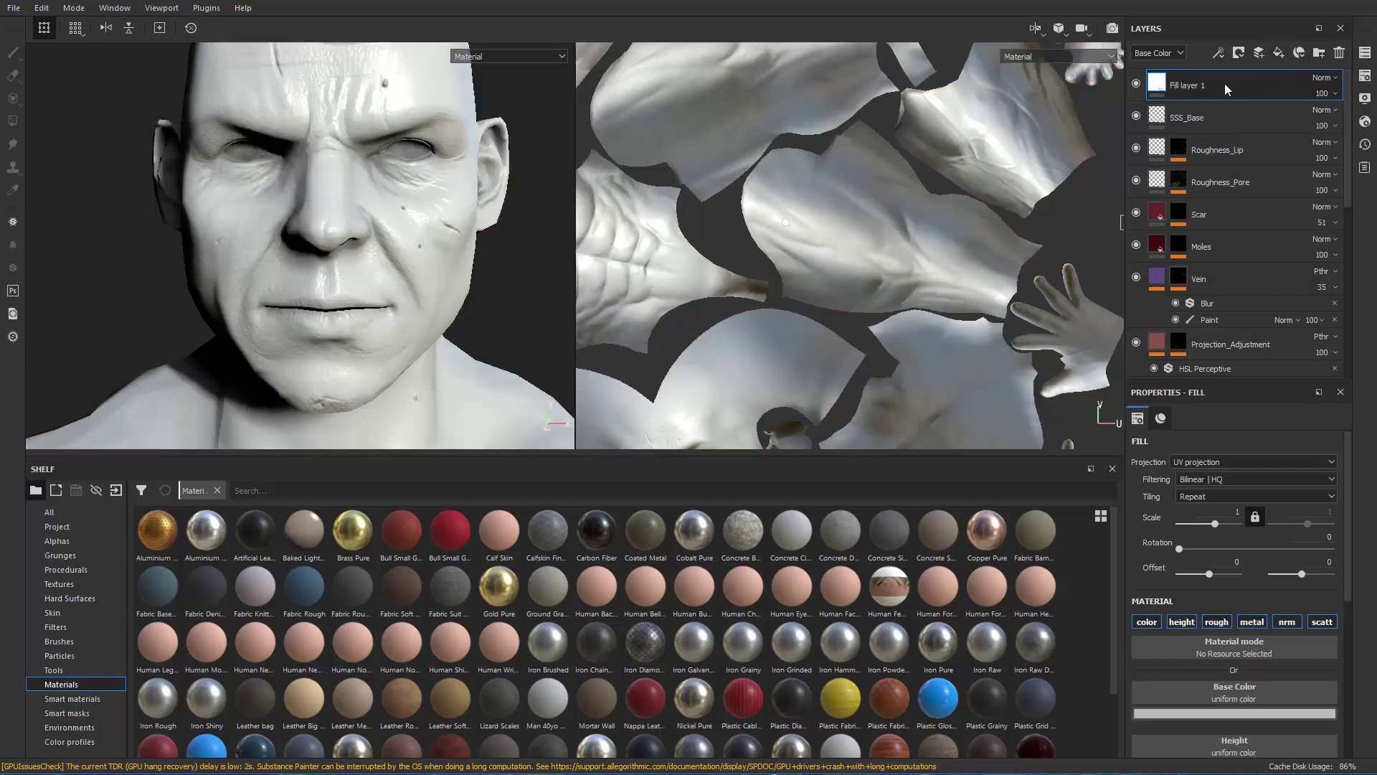
pyautogui.doubleClick(1203, 84)
pyautogui.write('SSS')
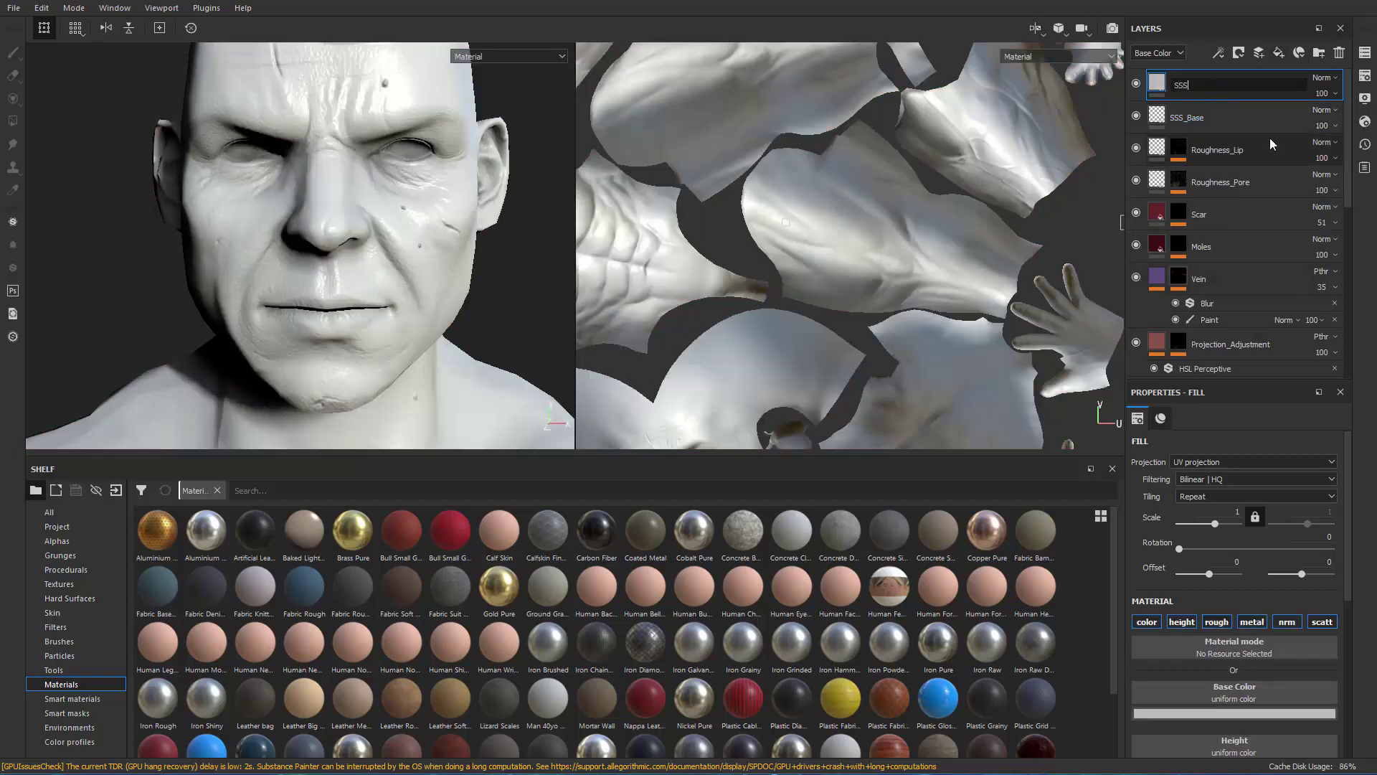
pyautogui.write('_Thin')
pyautogui.press('Return')
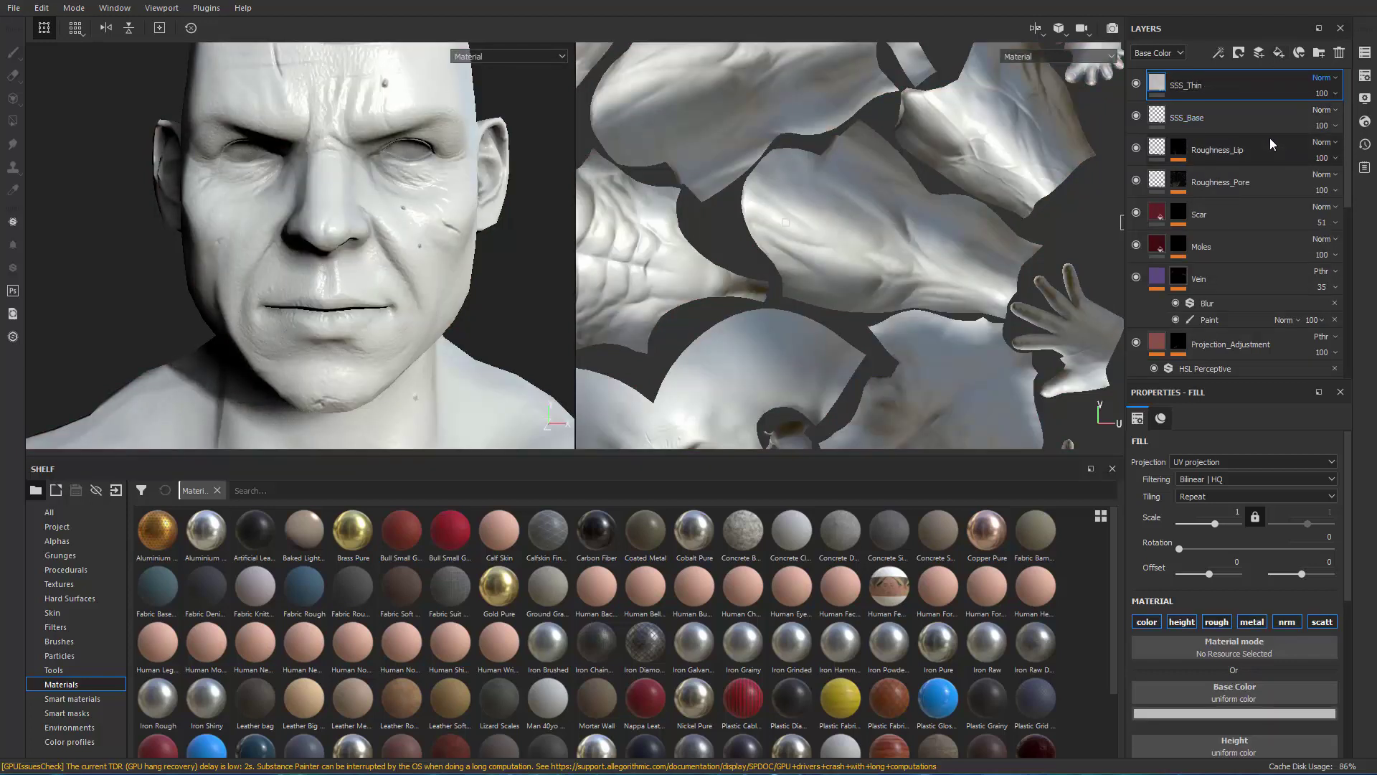
# Disable the color, height, roughness, metallic and normal channels of SSS_Thin, keeping only scattering.
pyautogui.click(1147, 622)
pyautogui.click(1181, 622)
pyautogui.click(1216, 622)
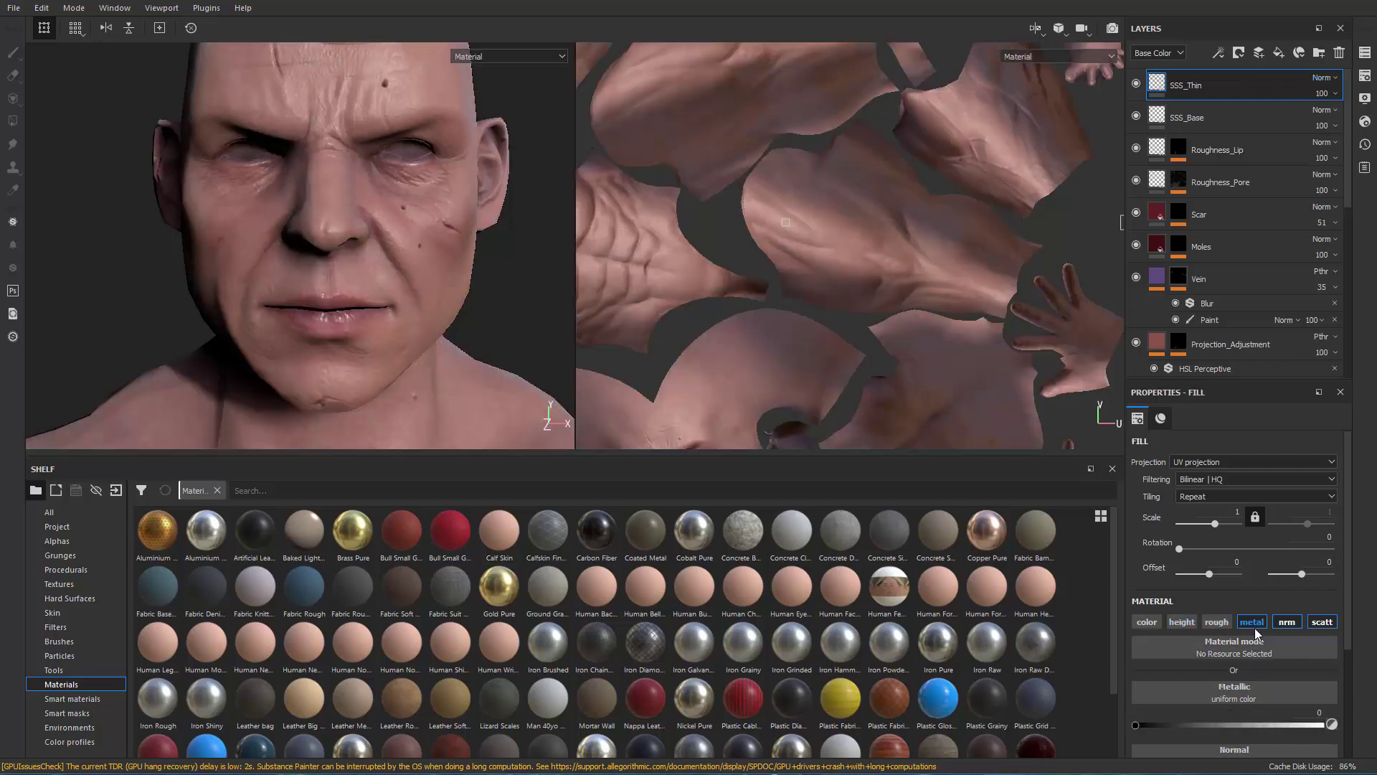
pyautogui.click(1251, 621)
pyautogui.click(1292, 625)
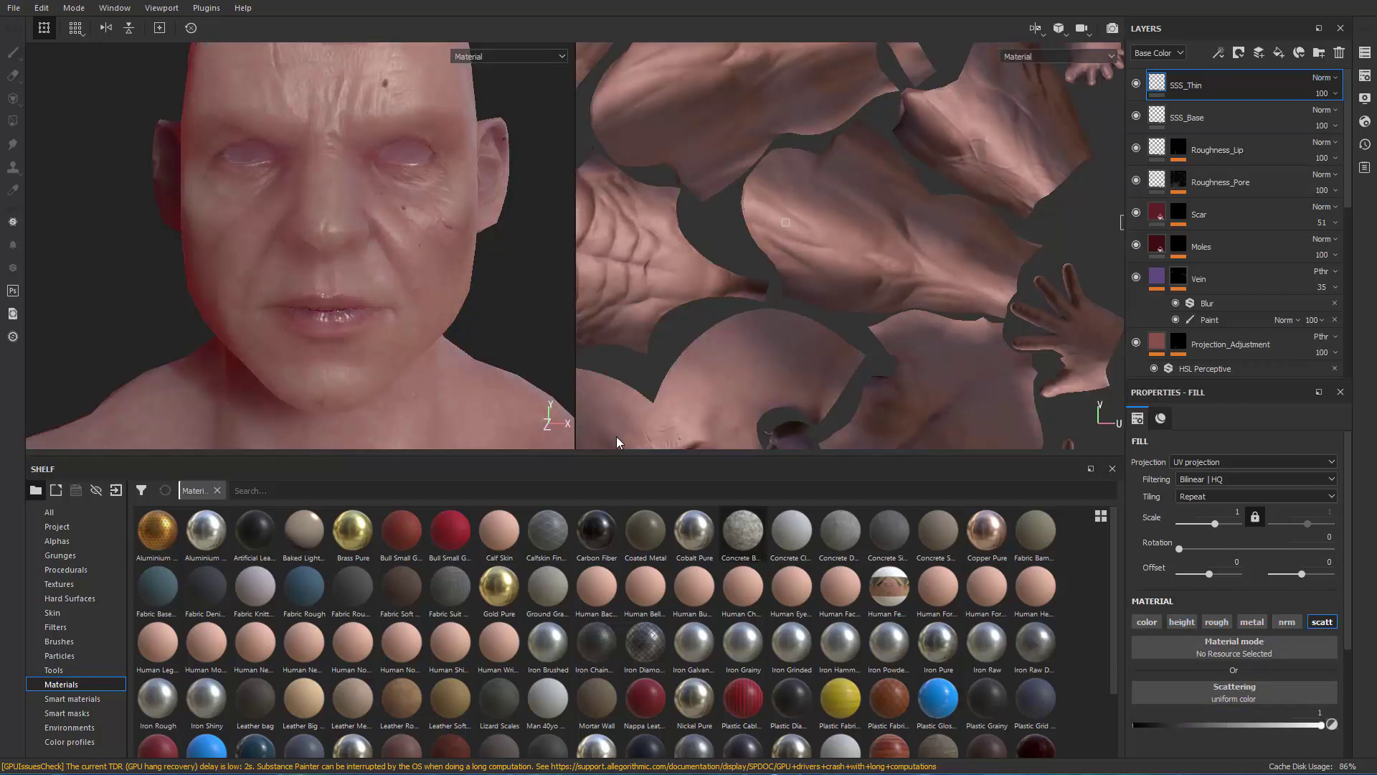
# Add a black mask to SSS_Thin and a paint effect on that mask.
pyautogui.rightClick(1185, 88)
pyautogui.click(1205, 107)
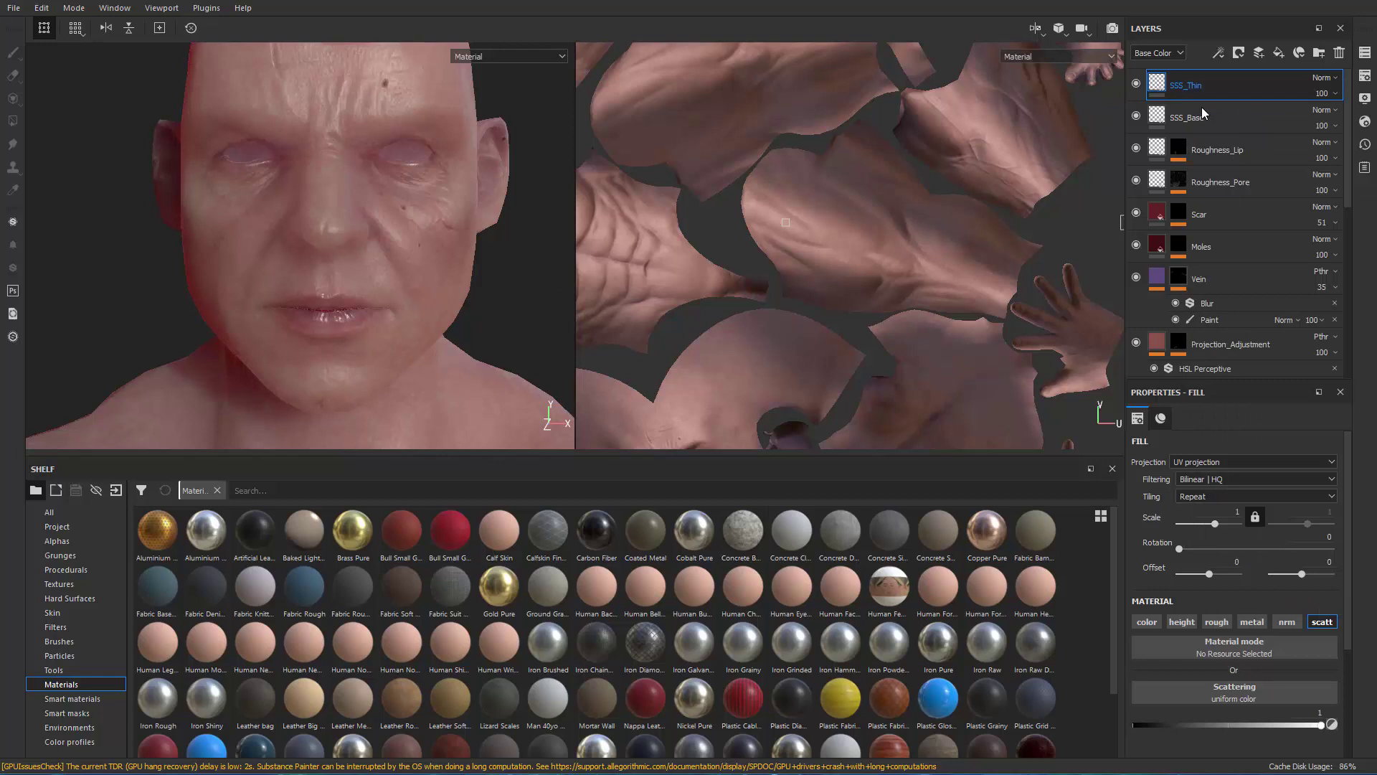
pyautogui.rightClick(1182, 83)
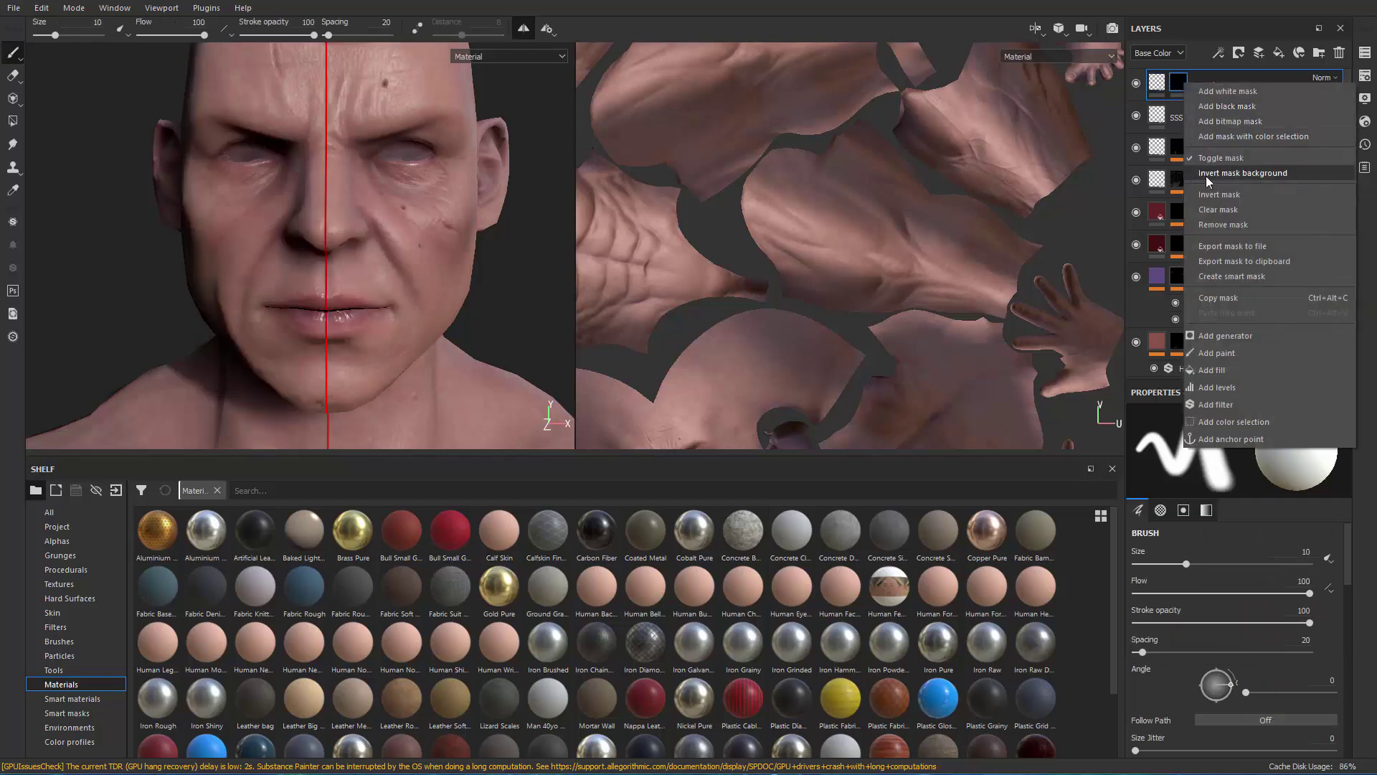
pyautogui.click(1219, 352)
# Hide the symmetry plane's intersection line on the model in the Mirror X settings.
pyautogui.keyDown('alt'); pyautogui.moveTo(225, 221); pyautogui.dragTo(363, 215, button='right'); pyautogui.keyUp('alt')
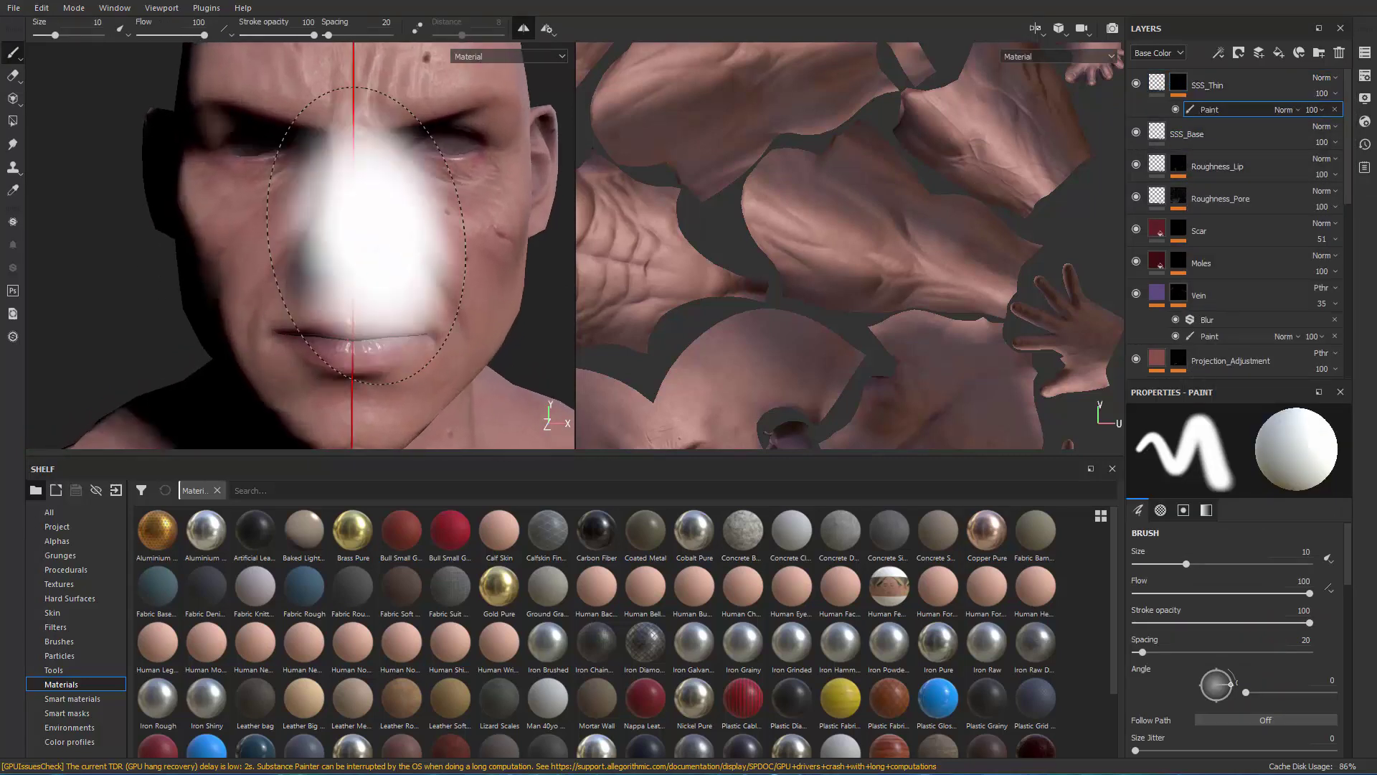
pyautogui.moveTo(363, 216)
pyautogui.keyDown('alt'); pyautogui.mouseDown()
pyautogui.moveTo(265, 227)
pyautogui.moveTo(323, 197)
pyautogui.mouseUp(); pyautogui.keyUp('alt')
pyautogui.click(548, 30)
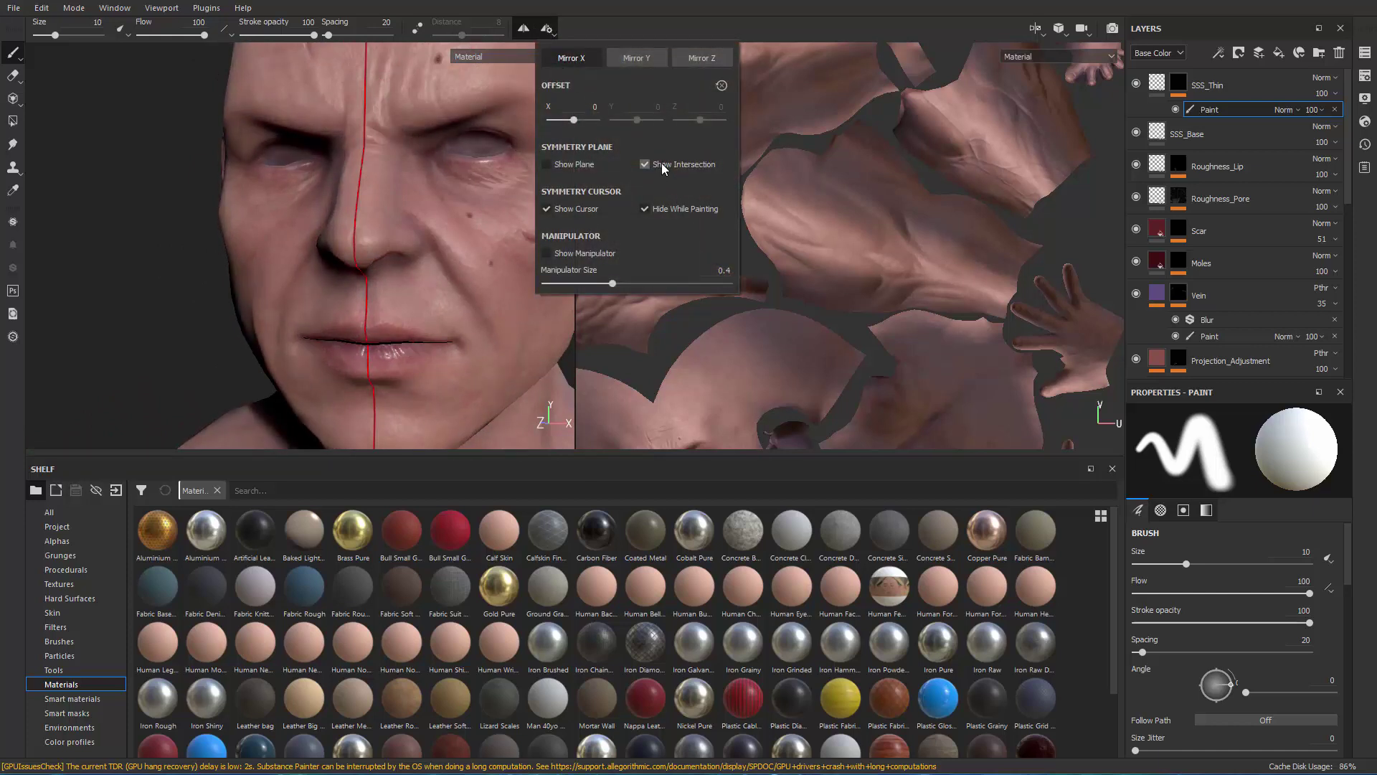
# Paint the areas around the eyes and the nose into the SSS_Thin mask, using brush sizes of about 1.91 and 2.91.
pyautogui.keyDown('alt'); pyautogui.moveTo(381, 246); pyautogui.dragTo(303, 259, button='middle'); pyautogui.keyUp('alt')
pyautogui.moveTo(417, 202)
pyautogui.keyDown('ctrl'); pyautogui.mouseDown(button='right')
pyautogui.moveTo(345, 201)
pyautogui.moveTo(431, 201)
pyautogui.mouseUp(button='right'); pyautogui.keyUp('ctrl')
pyautogui.keyDown('alt'); pyautogui.moveTo(430, 202); pyautogui.dragTo(459, 237, button='right'); pyautogui.keyUp('alt')
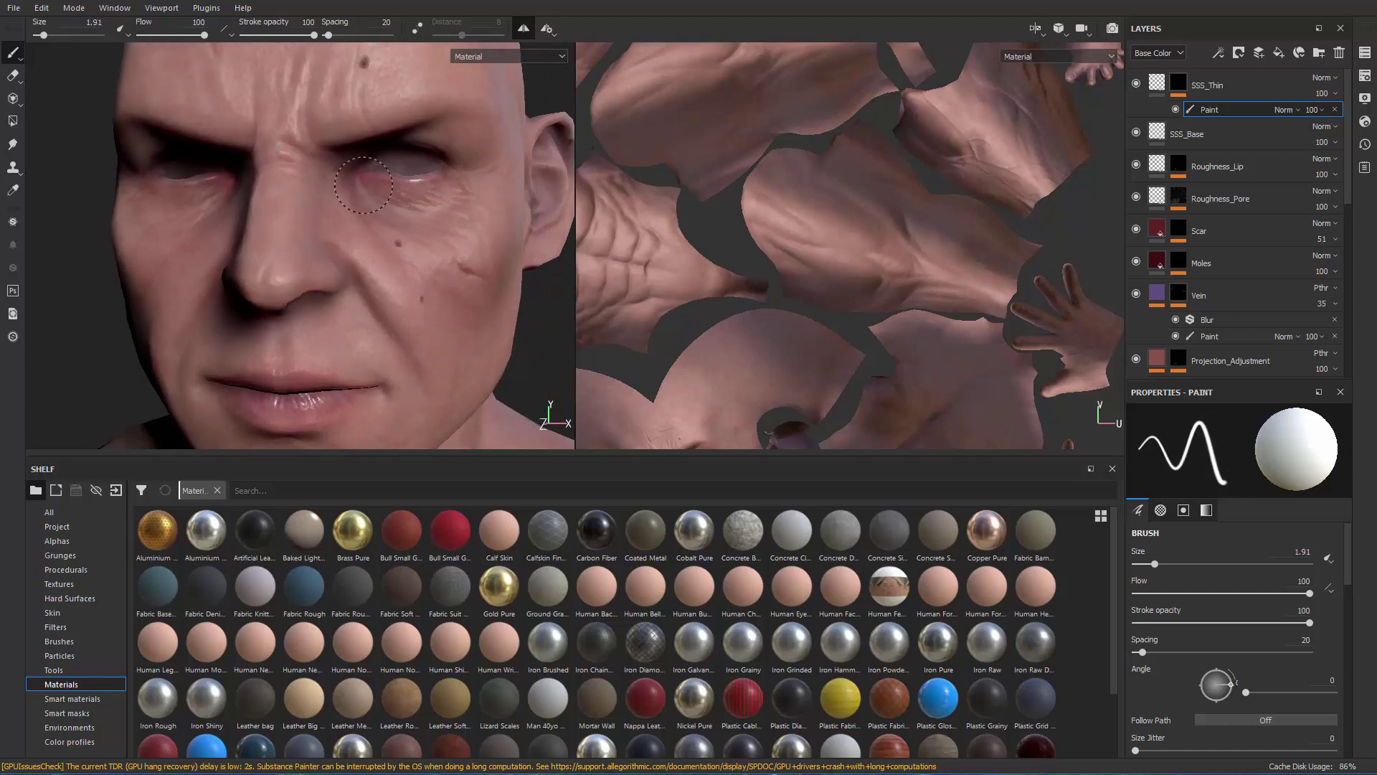
pyautogui.keyDown('alt'); pyautogui.moveTo(251, 308); pyautogui.dragTo(269, 288); pyautogui.keyUp('alt')
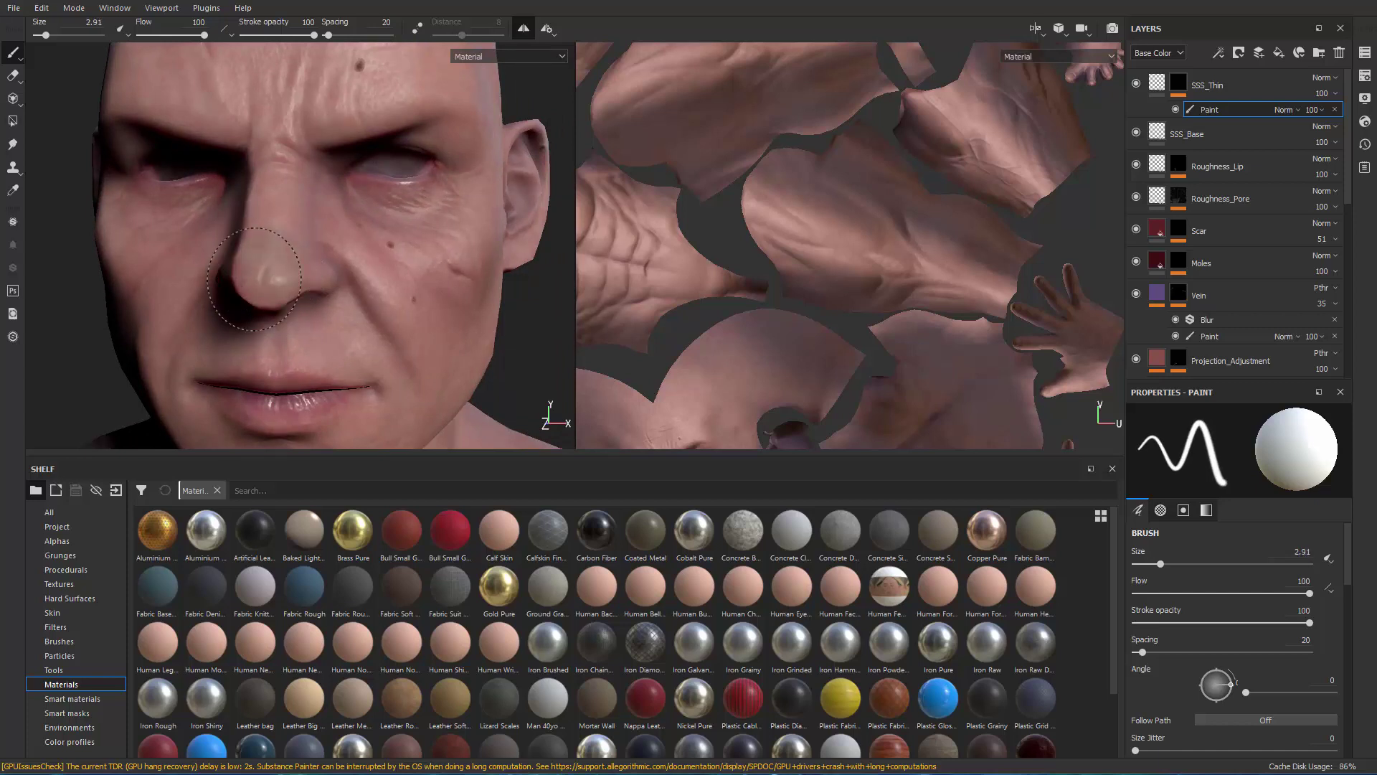
# Paint the lips into the SSS_Thin mask with a brush size of about 3.94.
pyautogui.keyDown('alt'); pyautogui.moveTo(292, 347); pyautogui.dragTo(291, 227); pyautogui.keyUp('alt')
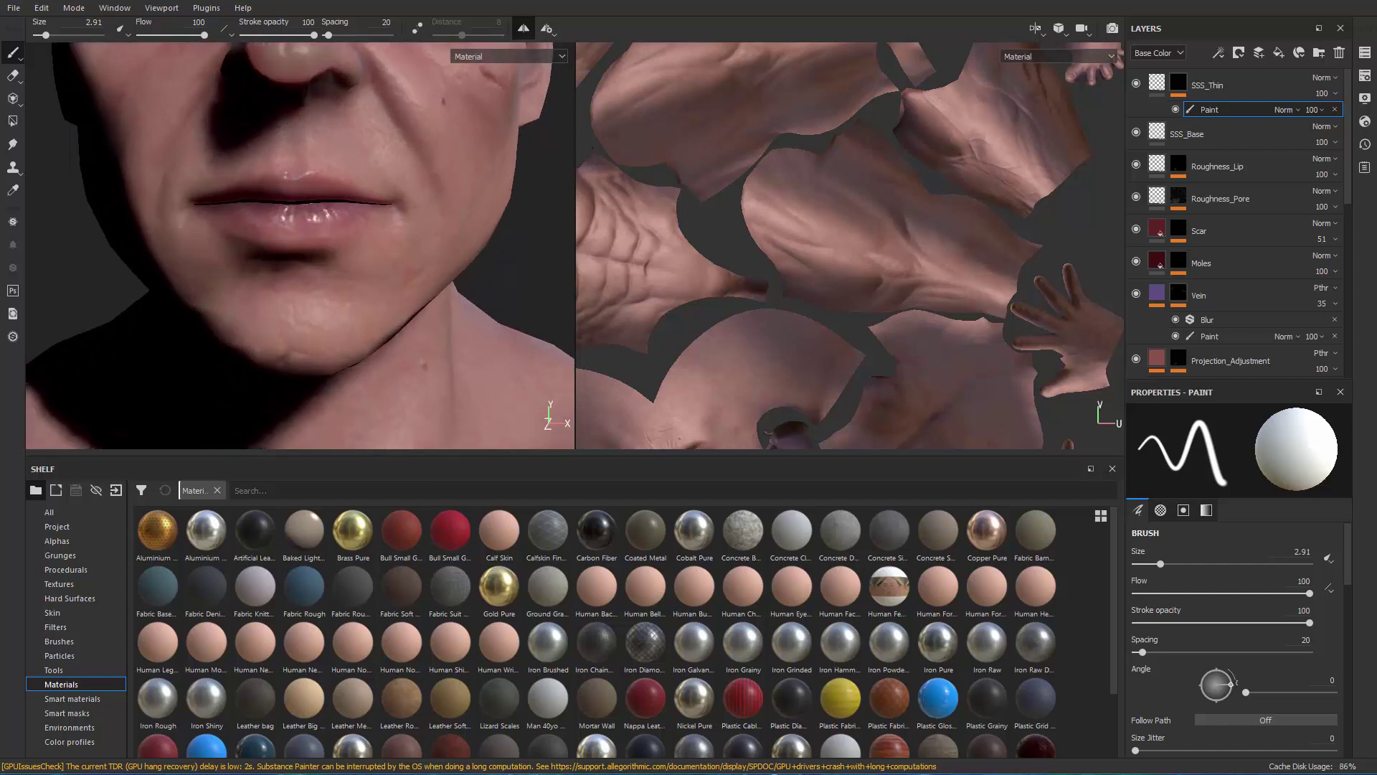
pyautogui.keyDown('ctrl'); pyautogui.moveTo(291, 227); pyautogui.dragTo(312, 227, button='right'); pyautogui.keyUp('ctrl')
pyautogui.press(']')
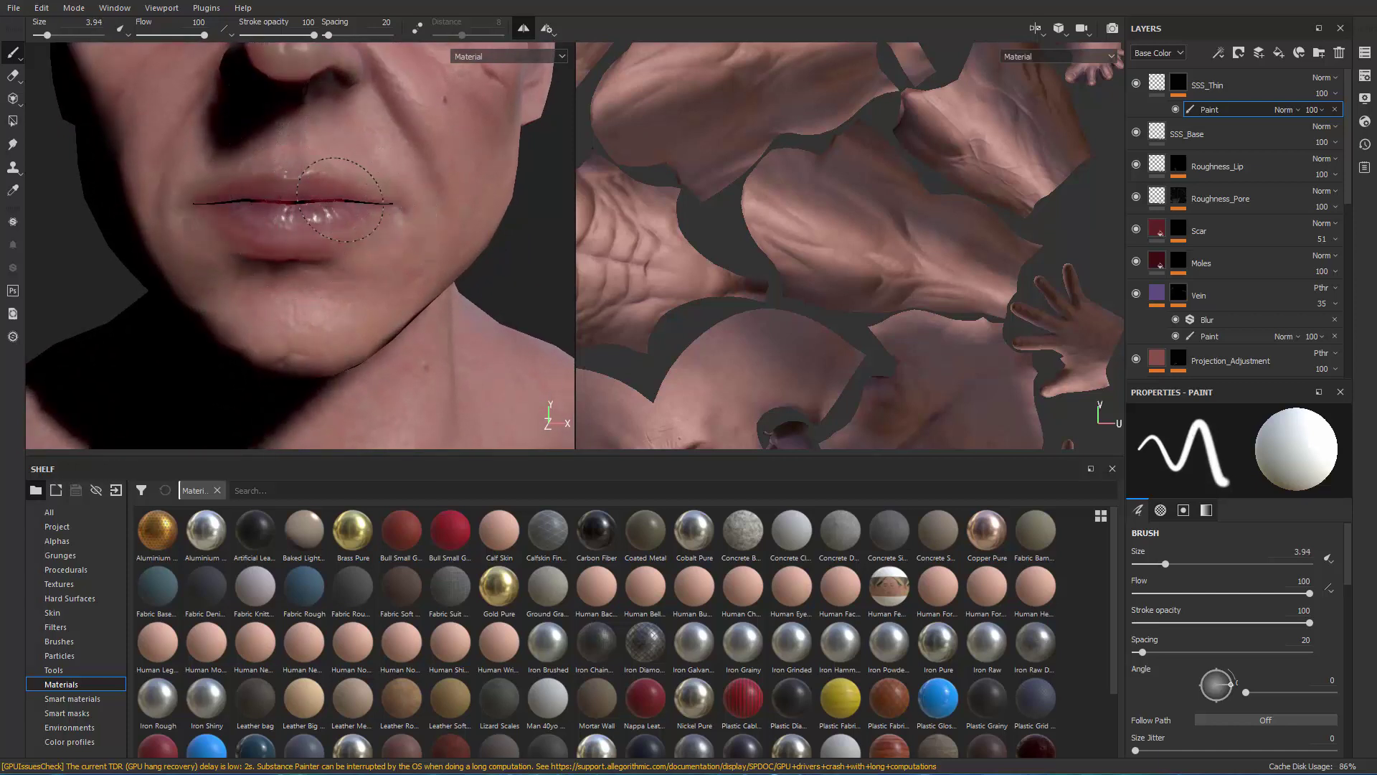
# Paint the ears into the SSS_Thin mask from several angles with the 3.94 brush.
pyautogui.keyDown('alt'); pyautogui.moveTo(344, 192); pyautogui.dragTo(236, 254, button='right'); pyautogui.keyUp('alt')
pyautogui.keyDown('alt'); pyautogui.moveTo(236, 254); pyautogui.dragTo(301, 259); pyautogui.keyUp('alt')
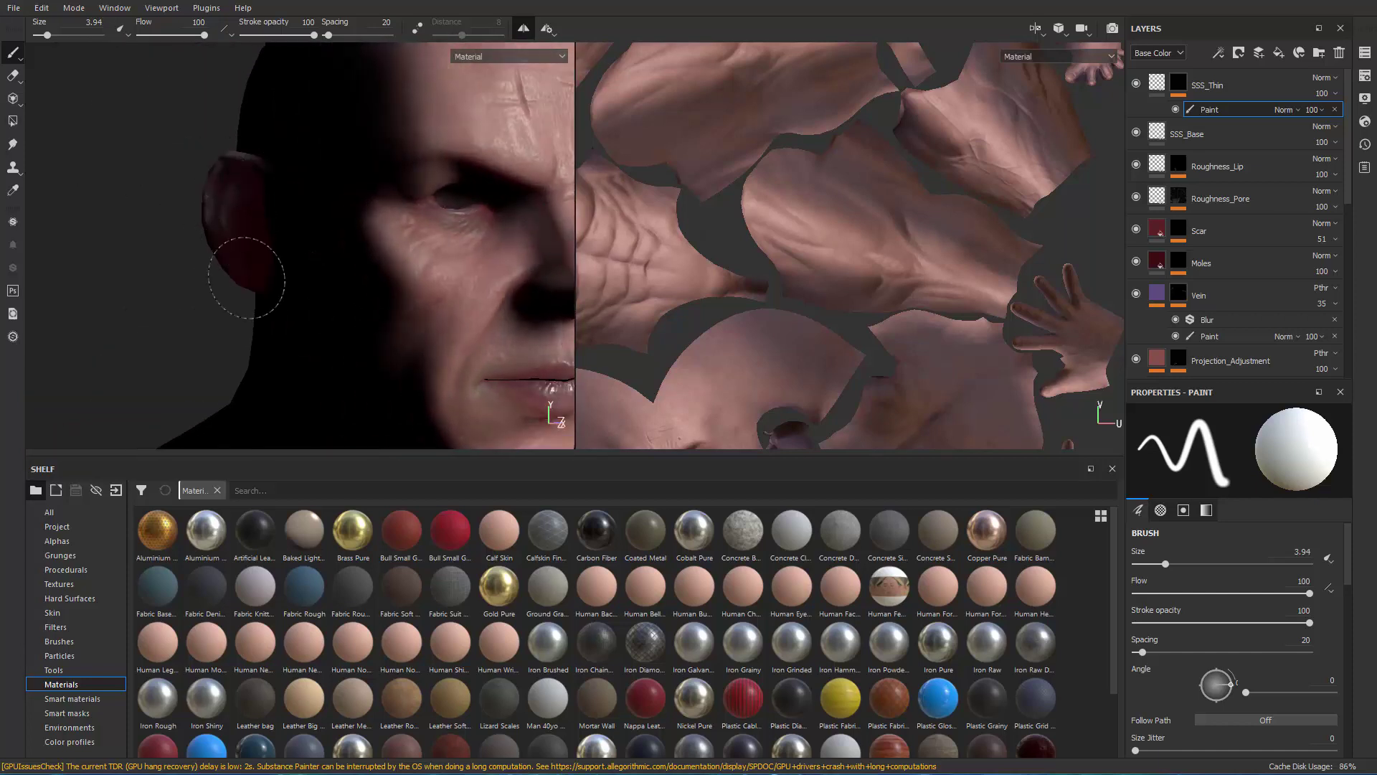
pyautogui.keyDown('alt'); pyautogui.moveTo(256, 217); pyautogui.dragTo(332, 256); pyautogui.keyUp('alt')
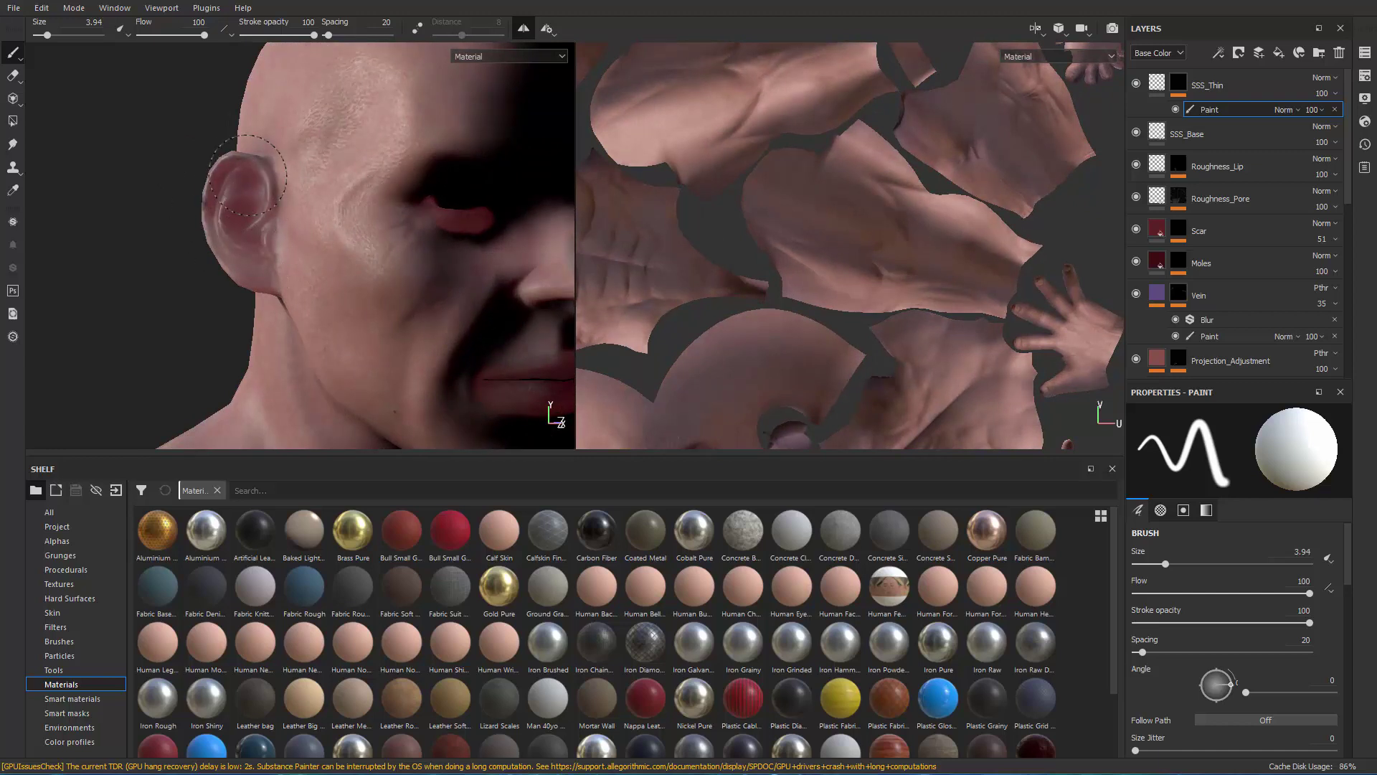
pyautogui.keyDown('alt'); pyautogui.moveTo(278, 276); pyautogui.dragTo(223, 236); pyautogui.keyUp('alt')
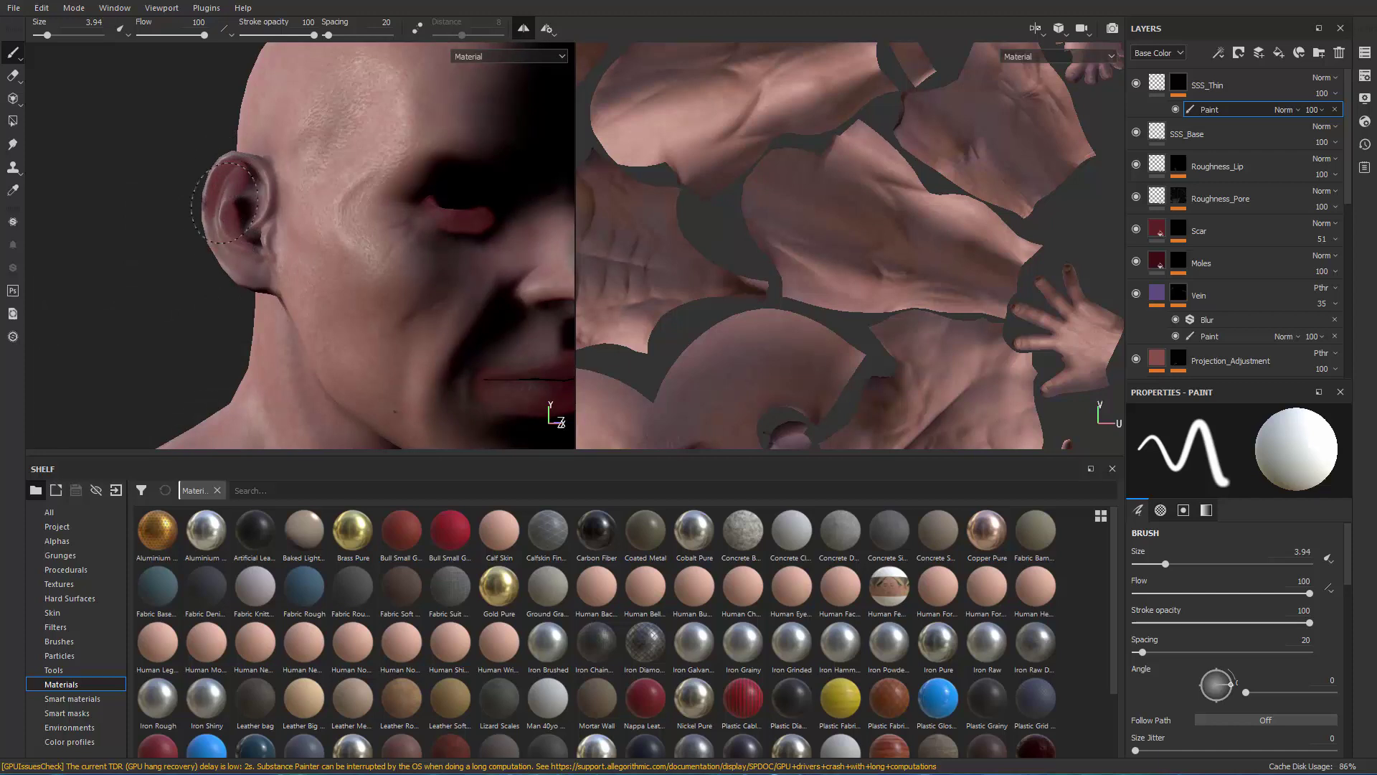
pyautogui.moveTo(210, 268)
pyautogui.keyDown('alt'); pyautogui.mouseDown()
pyautogui.moveTo(191, 277)
pyautogui.moveTo(206, 275)
pyautogui.mouseUp(); pyautogui.keyUp('alt')
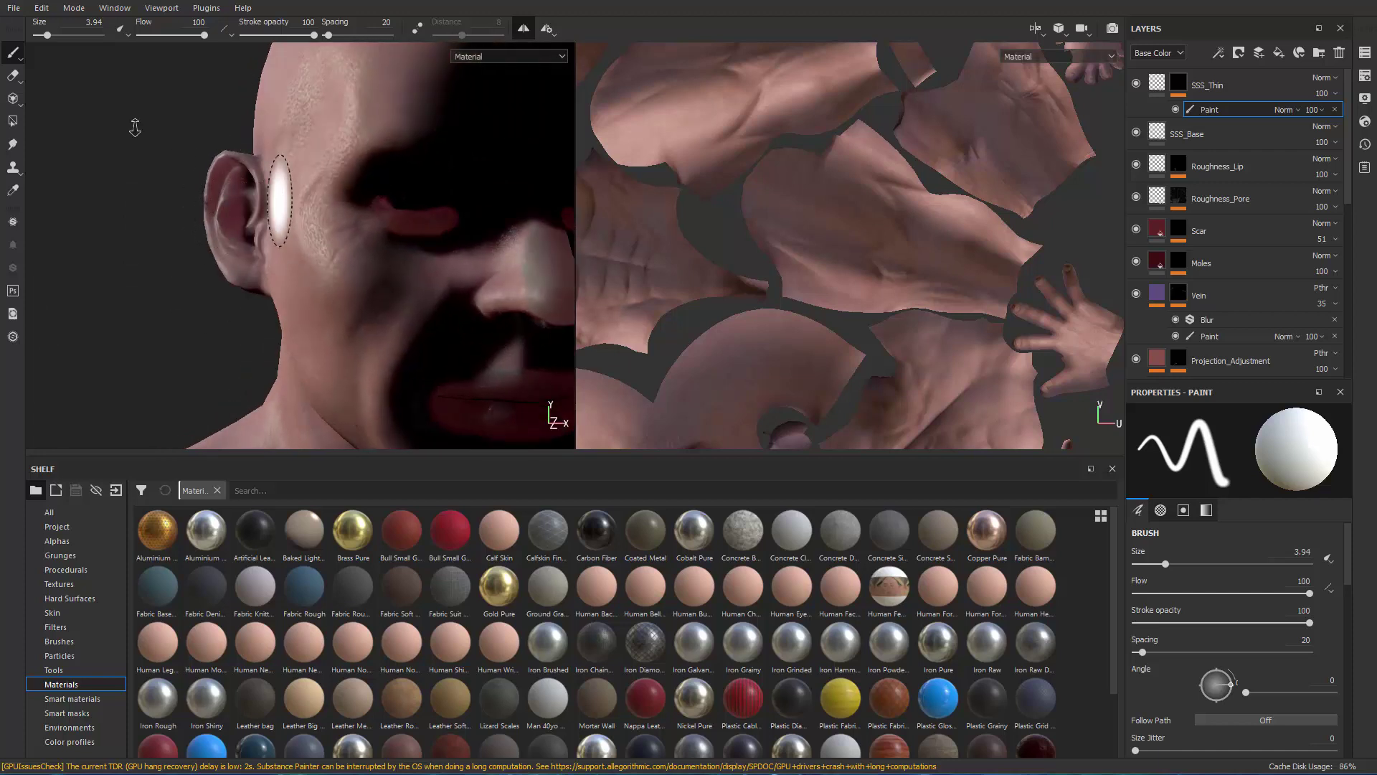
pyautogui.keyDown('alt'); pyautogui.moveTo(135, 127); pyautogui.dragTo(286, 234, button='right'); pyautogui.keyUp('alt')
pyautogui.keyDown('alt'); pyautogui.moveTo(286, 234); pyautogui.dragTo(323, 246); pyautogui.keyUp('alt')
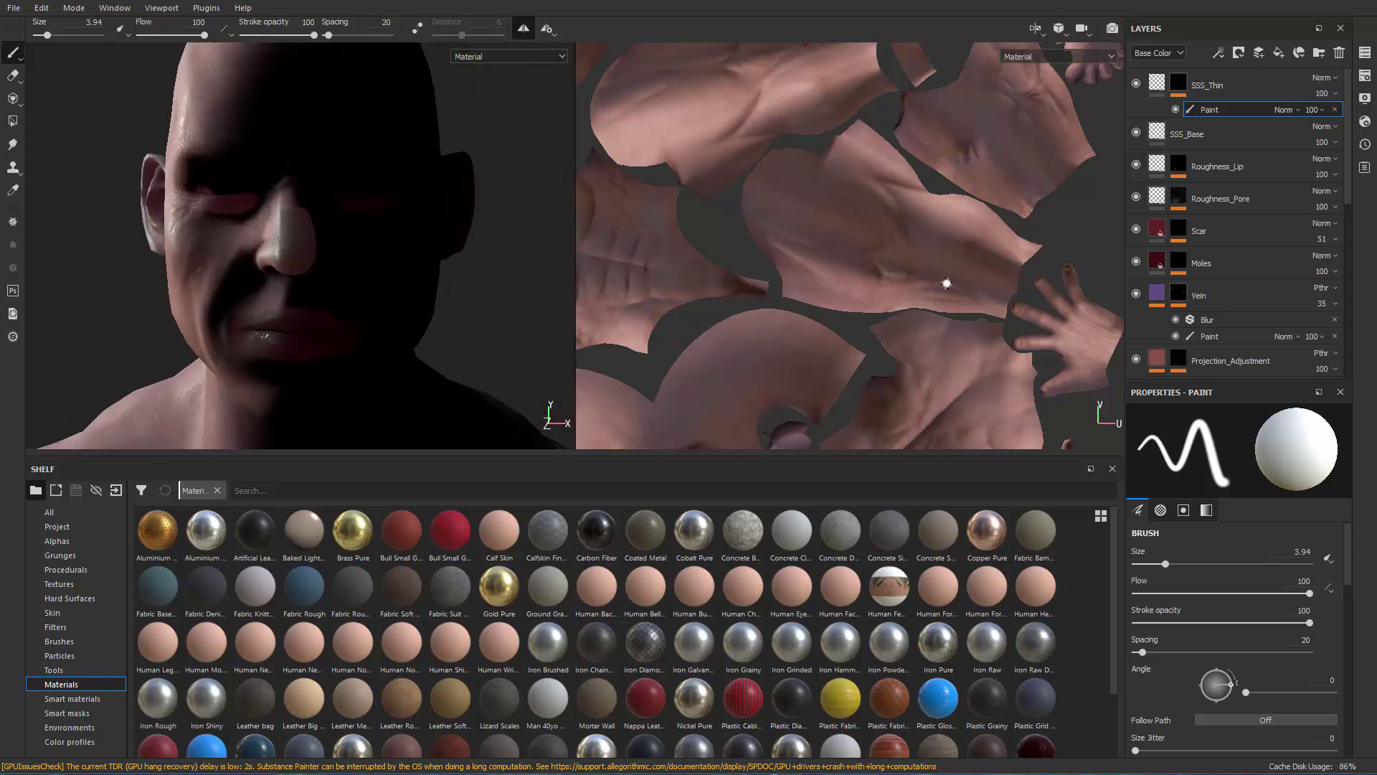
# Add a Blur filter to the SSS_Thin mask and set its intensity to 8.53.
pyautogui.rightClick(1211, 86)
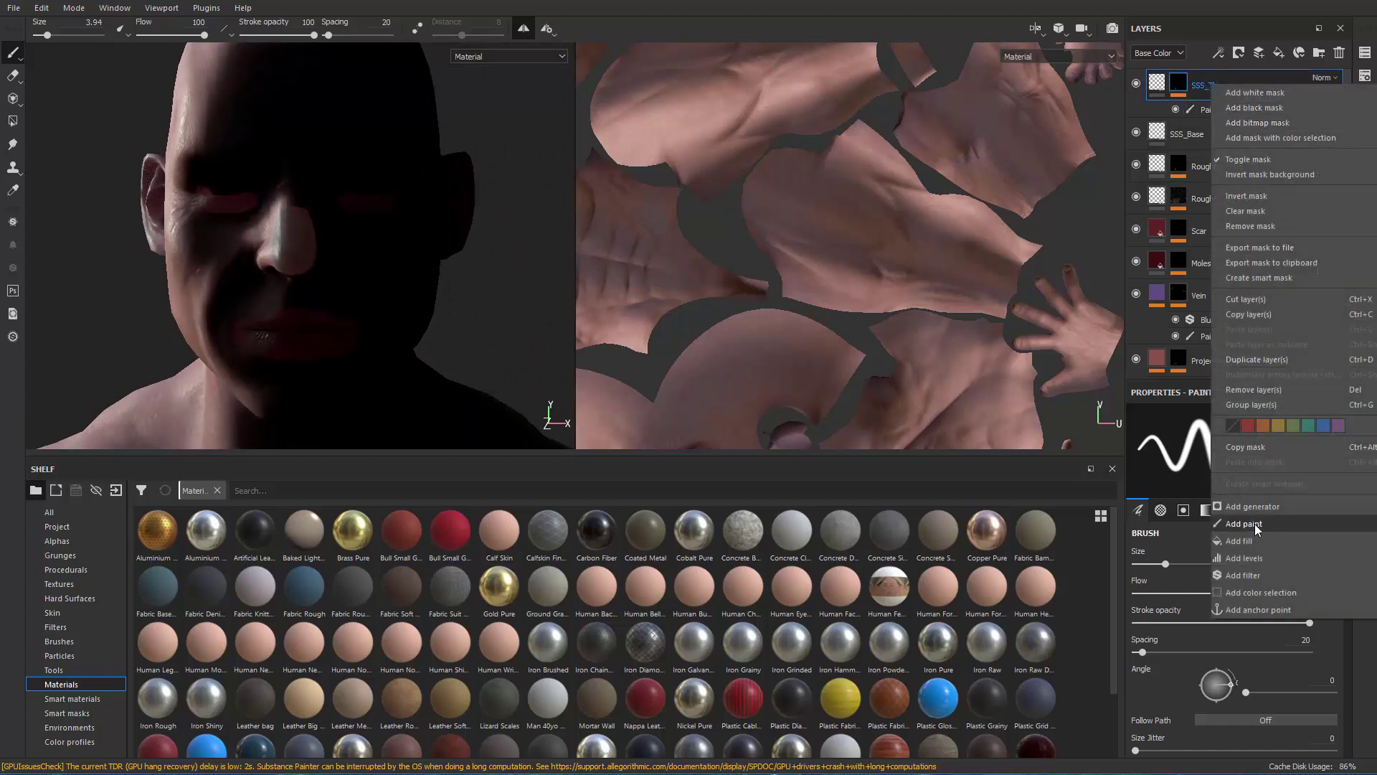
pyautogui.click(1264, 573)
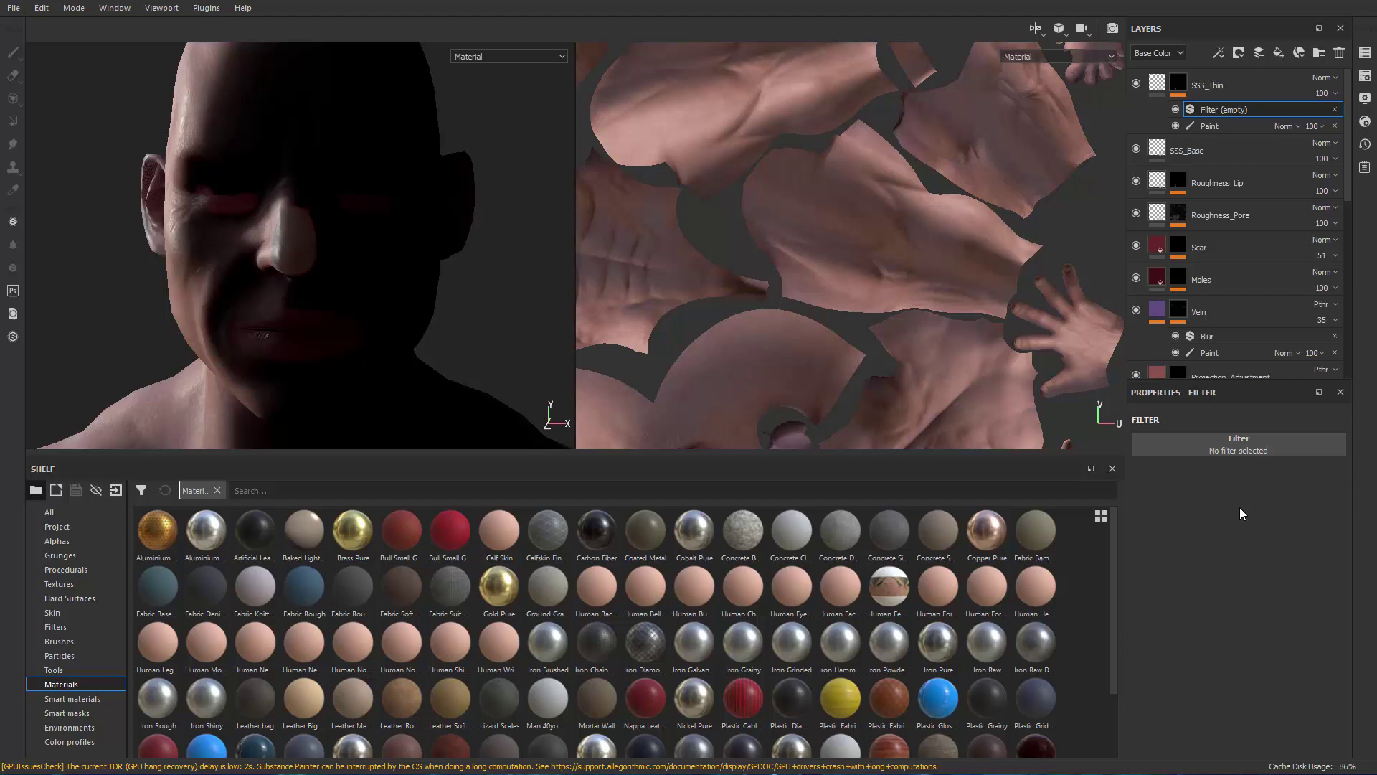
pyautogui.click(1226, 449)
pyautogui.click(1188, 512)
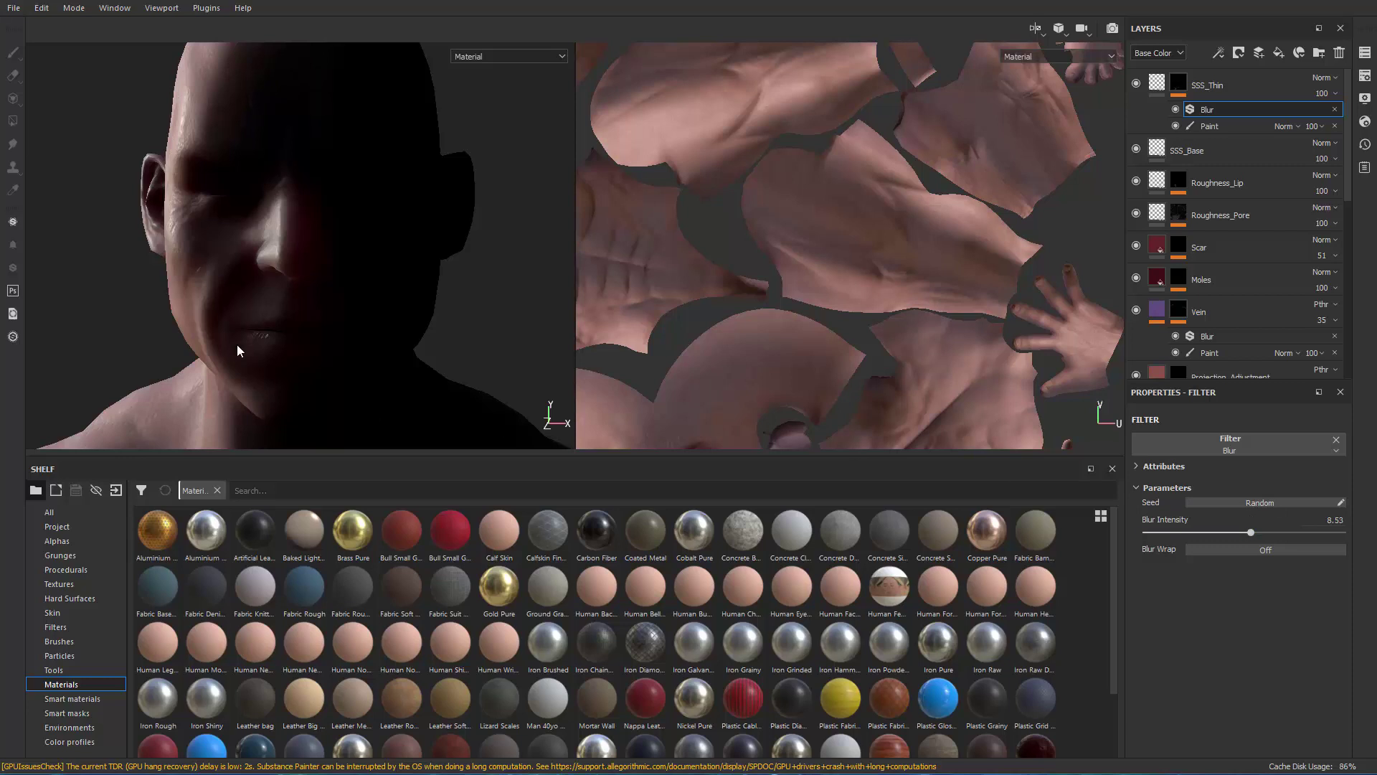
pyautogui.keyDown('alt'); pyautogui.moveTo(239, 351); pyautogui.dragTo(489, 327); pyautogui.keyUp('alt')
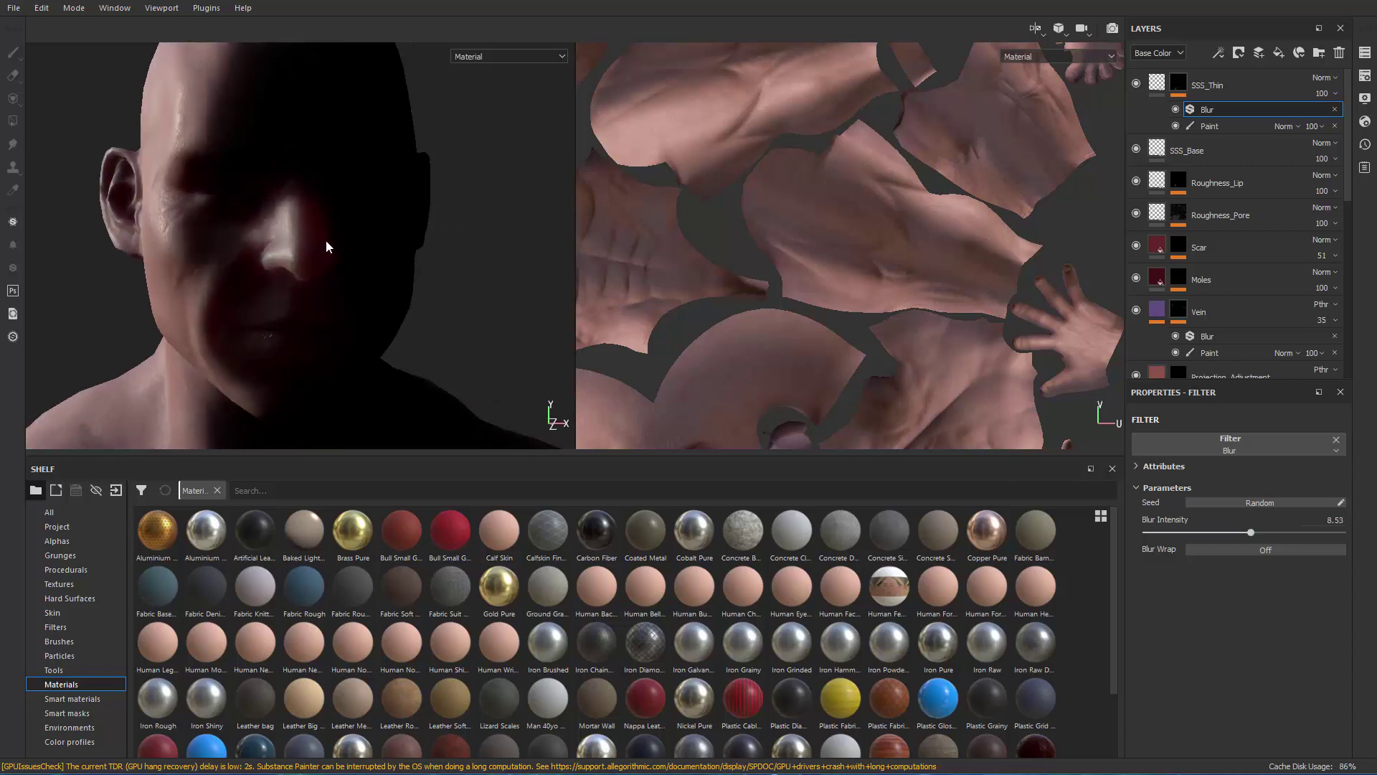
# Show only the SSS_Thin mask in the viewport and add a second paint effect above the Blur filter.
pyautogui.press('c')
pyautogui.moveTo(356, 270)
pyautogui.keyDown('alt'); pyautogui.mouseDown()
pyautogui.moveTo(341, 279)
pyautogui.moveTo(380, 287)
pyautogui.mouseUp(); pyautogui.keyUp('alt')
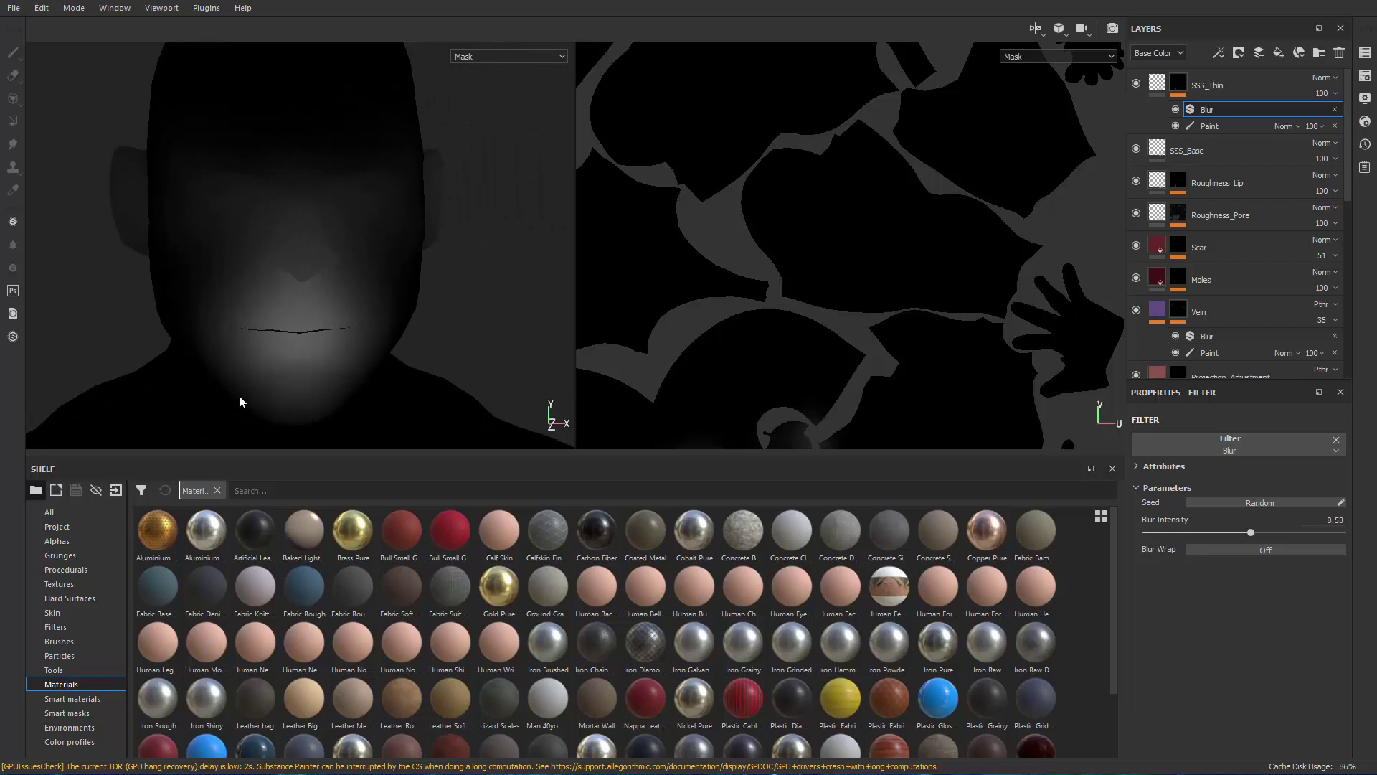
pyautogui.keyDown('alt'); pyautogui.moveTo(240, 402); pyautogui.dragTo(426, 257); pyautogui.keyUp('alt')
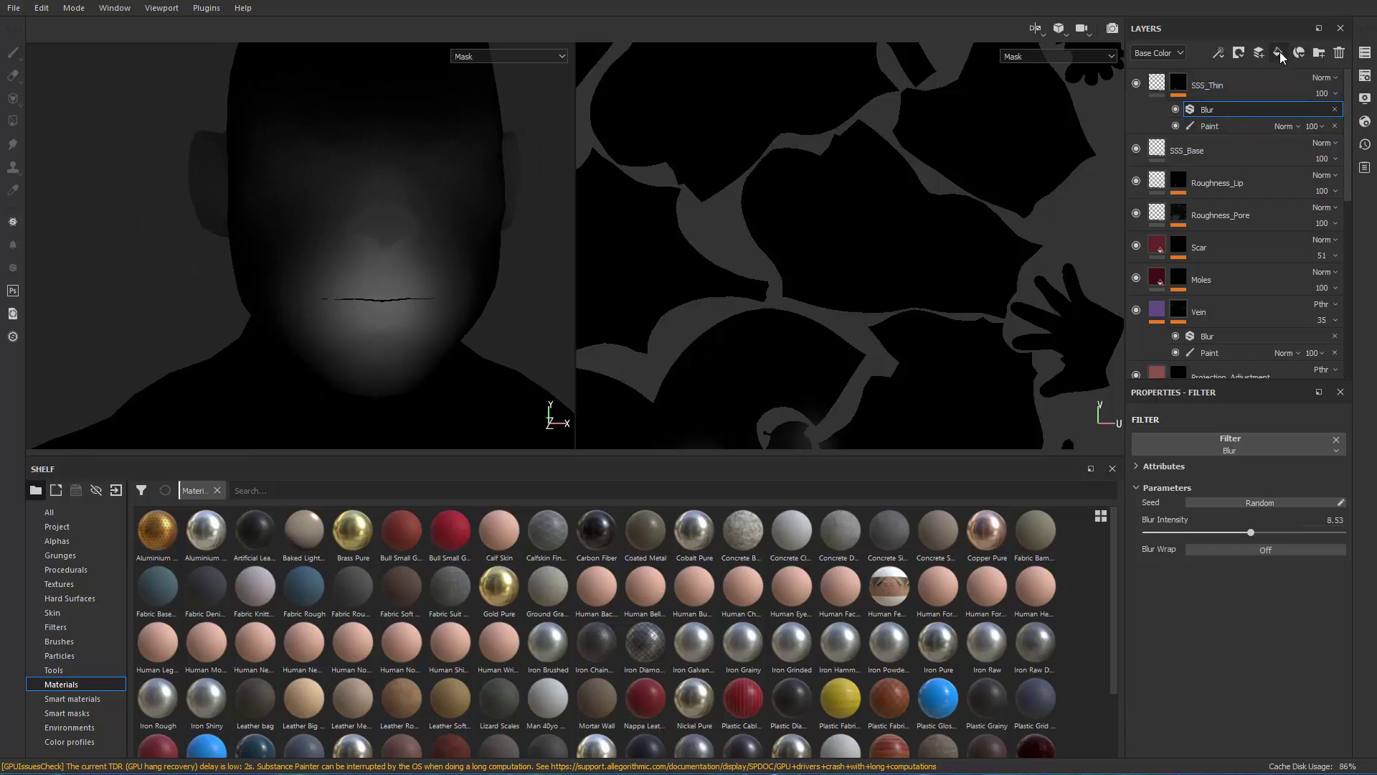
pyautogui.click(1277, 86)
pyautogui.rightClick(1277, 85)
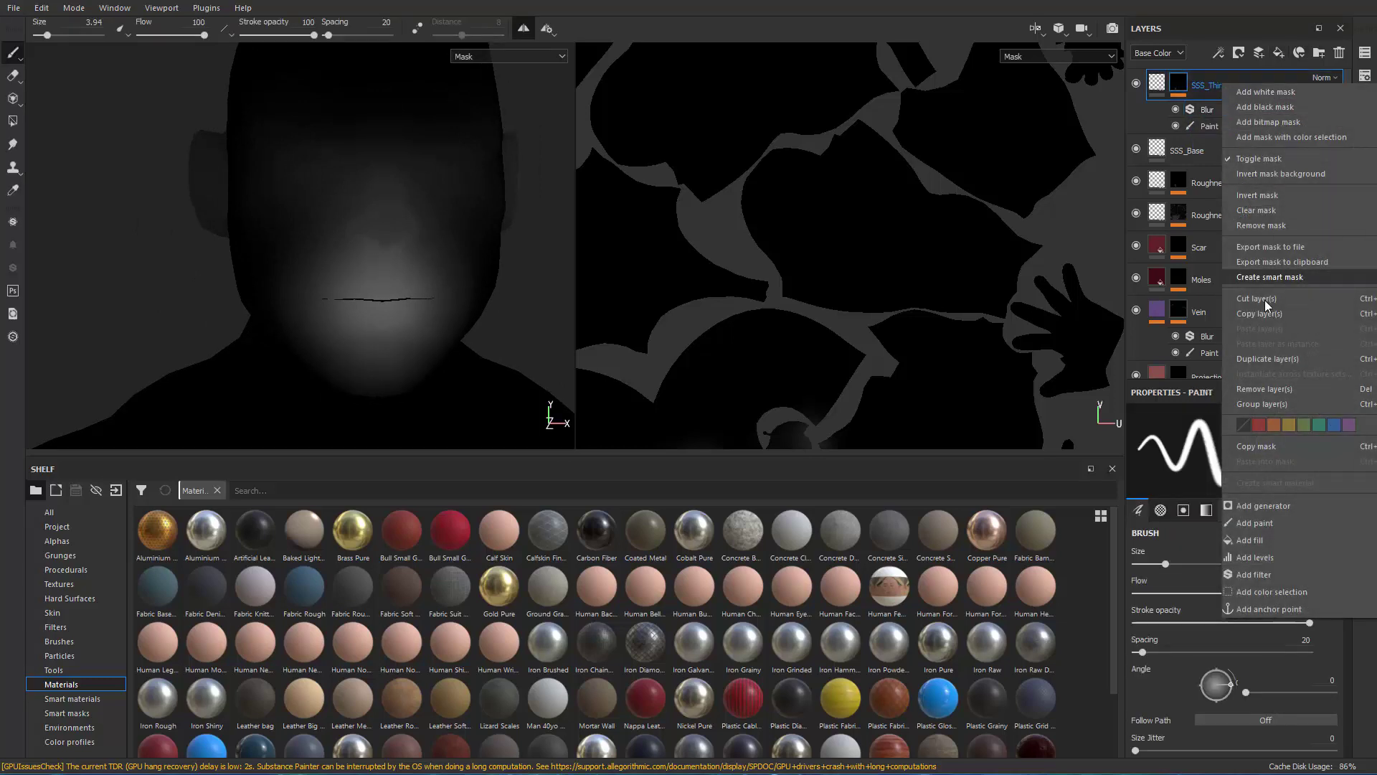
pyautogui.click(1266, 528)
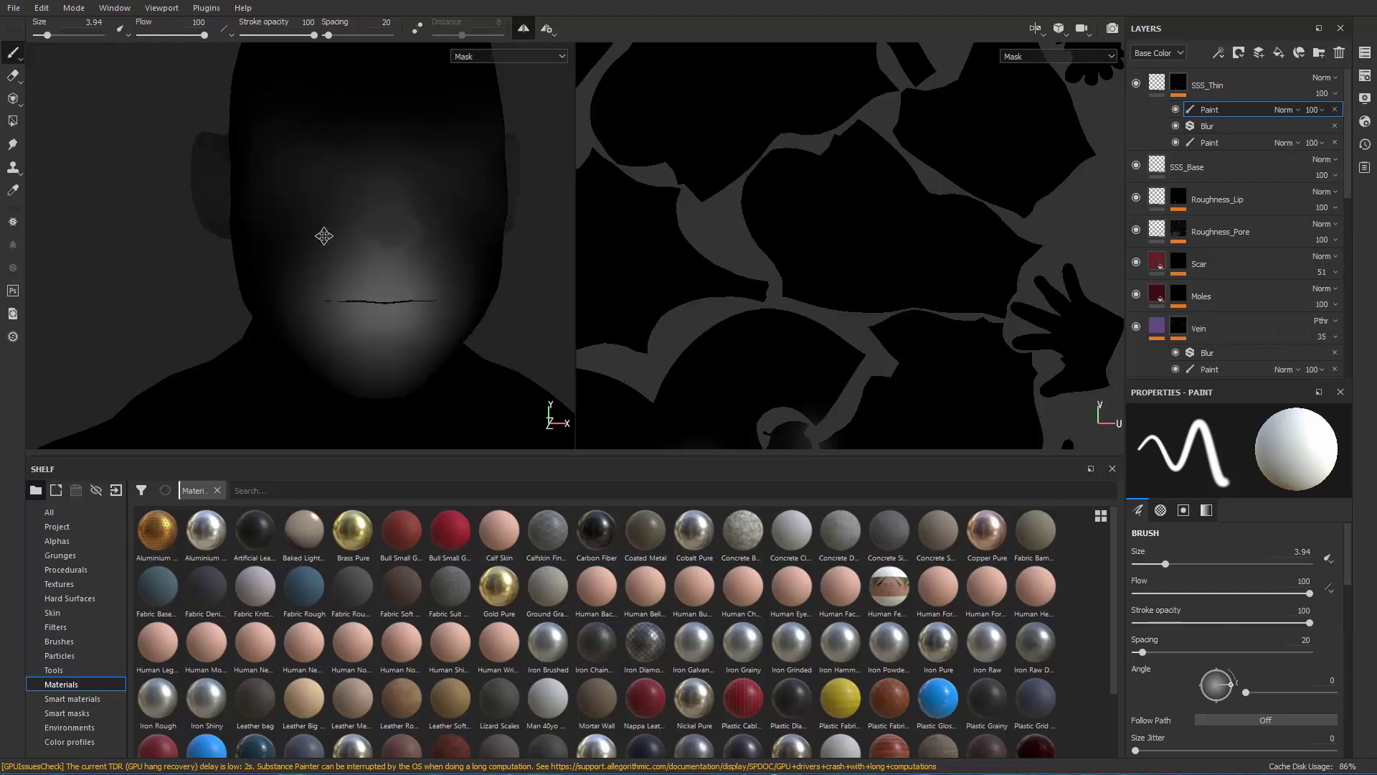
# Set the brush size to about 3.76 and the flow to 16, and paint the ears into the mask.
pyautogui.scroll(2, 185, 223)
pyautogui.moveTo(198, 191)
pyautogui.keyDown('ctrl'); pyautogui.mouseDown()
pyautogui.moveTo(32, 226)
pyautogui.moveTo(102, 297)
pyautogui.mouseUp(); pyautogui.keyUp('ctrl')
pyautogui.moveTo(201, 257)
pyautogui.keyDown('ctrl'); pyautogui.mouseDown(button='right')
pyautogui.moveTo(172, 259)
pyautogui.moveTo(198, 263)
pyautogui.mouseUp(button='right'); pyautogui.keyUp('ctrl')
pyautogui.moveTo(170, 263)
pyautogui.keyDown('ctrl'); pyautogui.mouseDown()
pyautogui.moveTo(93, 146)
pyautogui.moveTo(121, 132)
pyautogui.moveTo(107, 128)
pyautogui.mouseUp(); pyautogui.keyUp('ctrl')
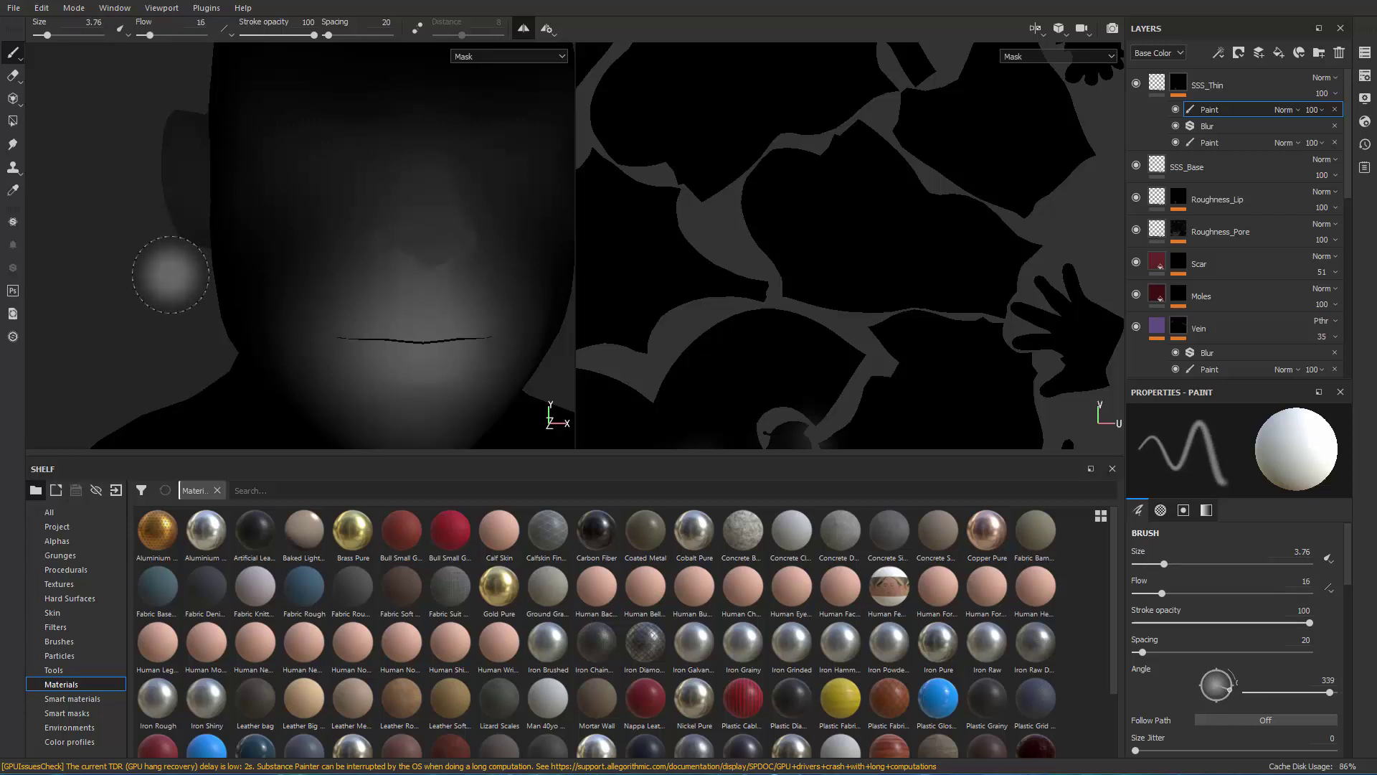
pyautogui.keyDown('alt'); pyautogui.moveTo(139, 152); pyautogui.dragTo(158, 190, button='middle'); pyautogui.keyUp('alt')
pyautogui.moveTo(157, 190)
pyautogui.keyDown('alt'); pyautogui.mouseDown()
pyautogui.moveTo(185, 229)
pyautogui.moveTo(193, 157)
pyautogui.moveTo(188, 216)
pyautogui.moveTo(198, 169)
pyautogui.mouseUp(); pyautogui.keyUp('alt')
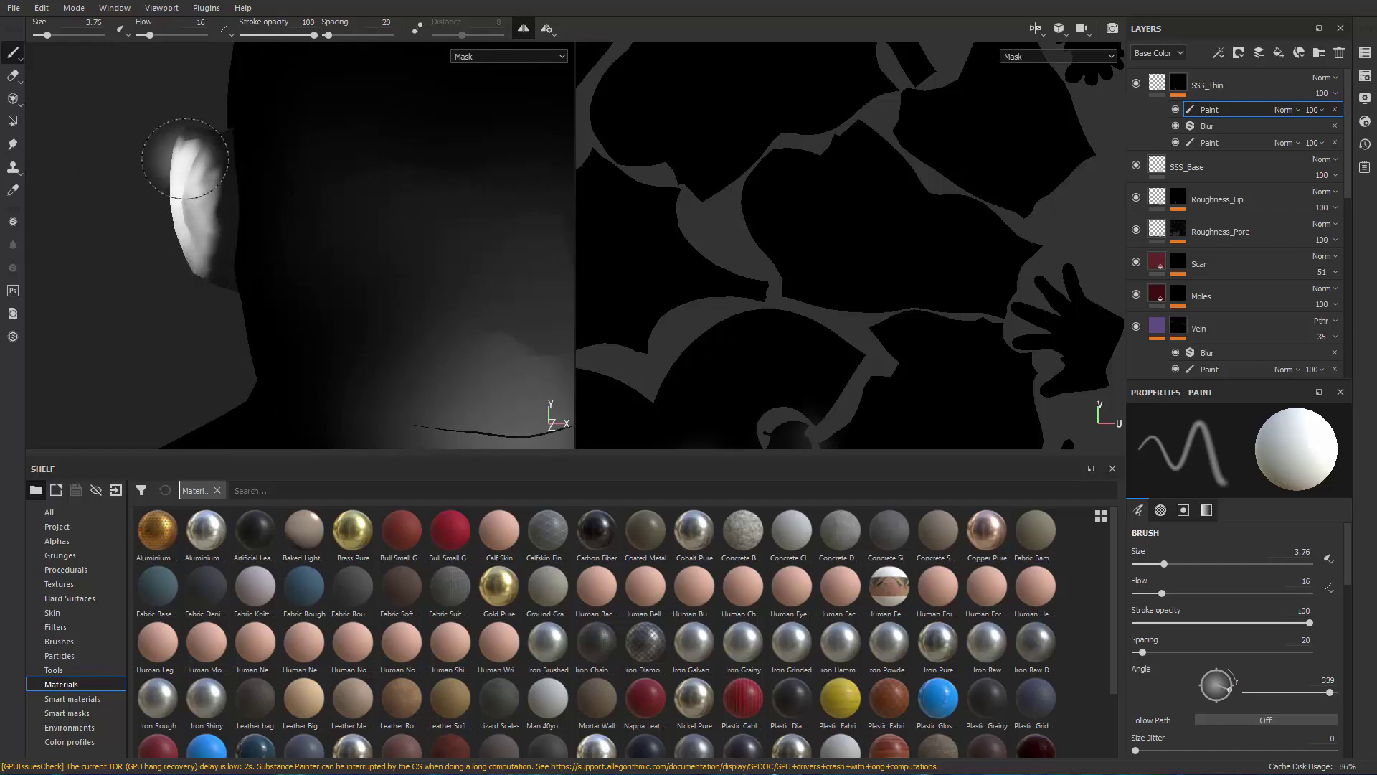
# Set the opacity of the upper paint effect in the SSS_Thin mask to 18.
pyautogui.keyDown('alt'); pyautogui.moveTo(237, 273); pyautogui.dragTo(270, 253); pyautogui.keyUp('alt')
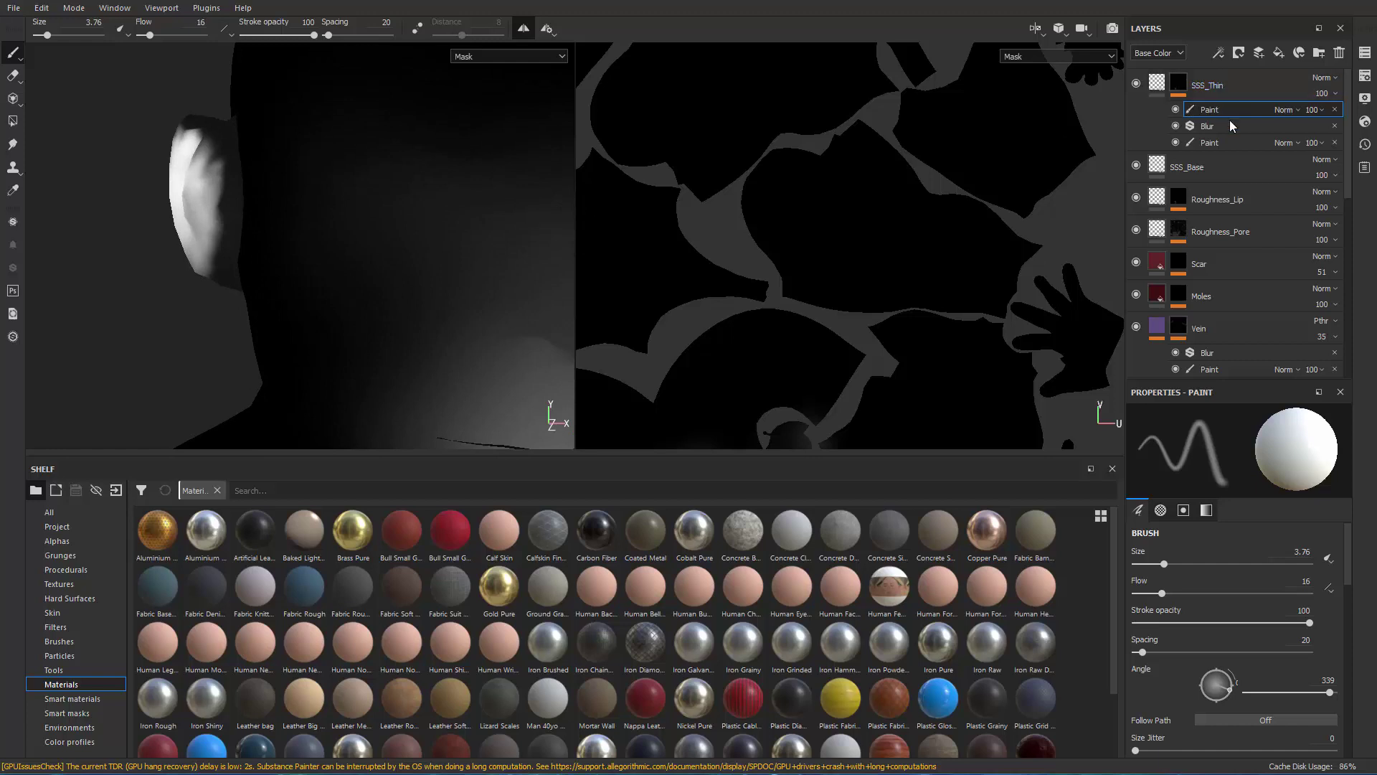
pyautogui.click(1313, 111)
pyautogui.moveTo(1322, 140); pyautogui.dragTo(1317, 141)
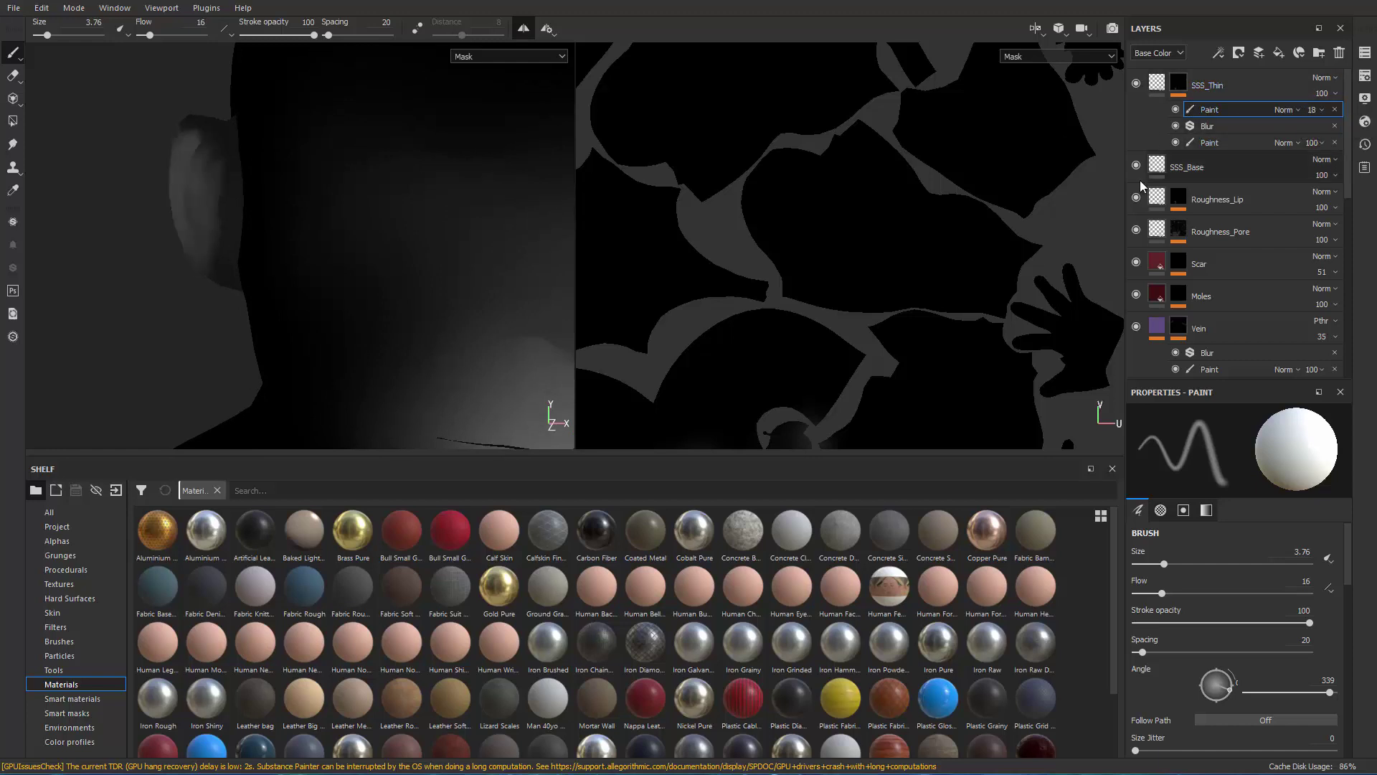
# Soften the painted ear mask using the Smudge tool with a brush size of about 4.27.
pyautogui.moveTo(154, 218)
pyautogui.keyDown('alt'); pyautogui.mouseDown(button='right')
pyautogui.moveTo(240, 217)
pyautogui.moveTo(248, 186)
pyautogui.mouseUp(button='right'); pyautogui.keyUp('alt')
pyautogui.keyDown('alt'); pyautogui.moveTo(226, 172); pyautogui.dragTo(178, 252, button='middle'); pyautogui.keyUp('alt')
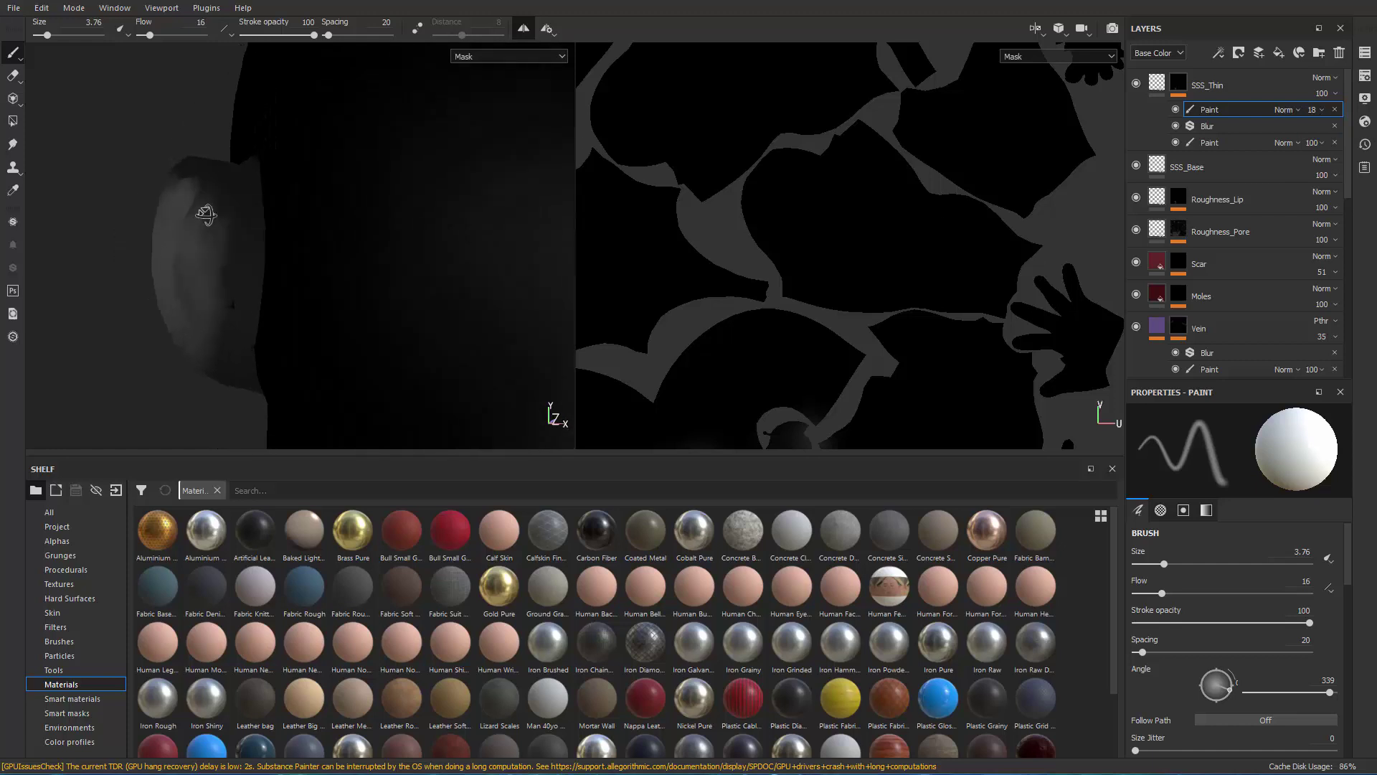
pyautogui.click(12, 145)
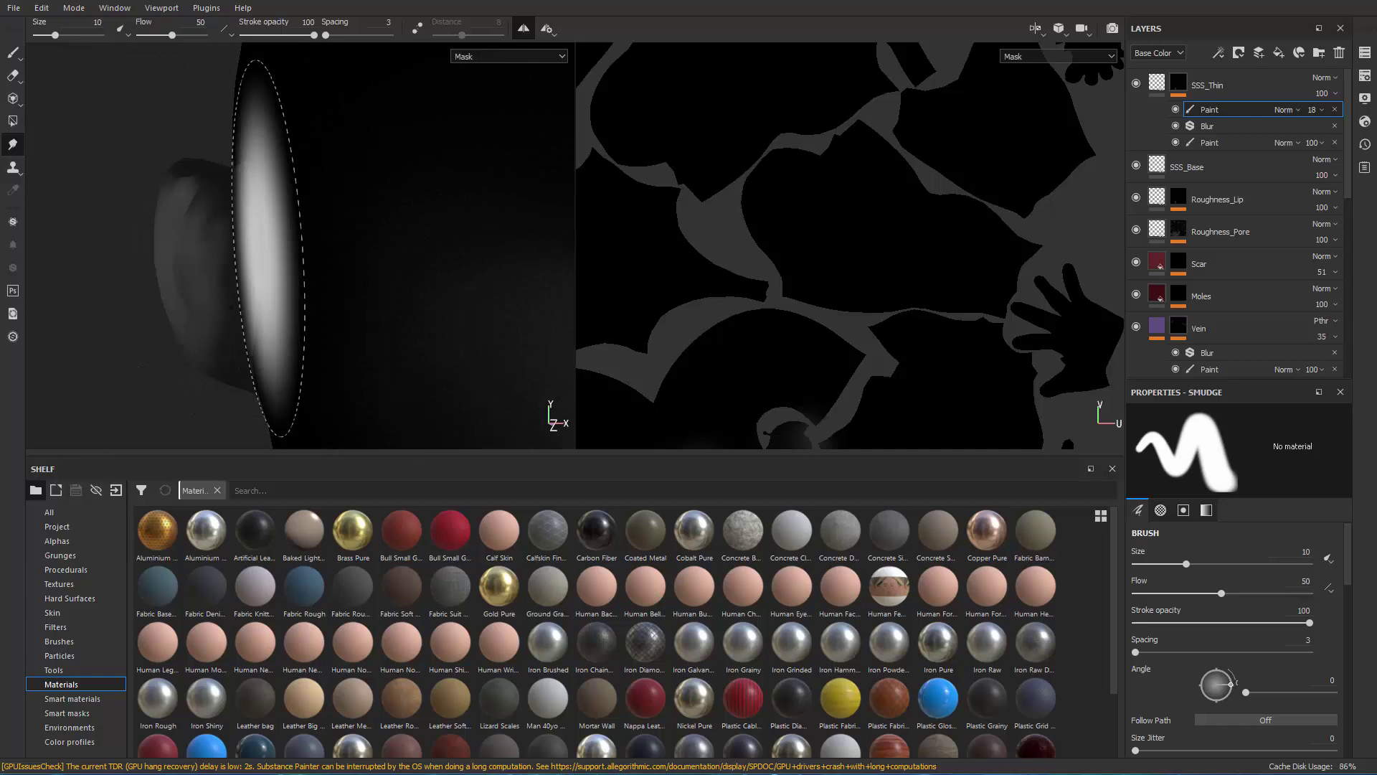
pyautogui.keyDown('ctrl'); pyautogui.moveTo(270, 246); pyautogui.dragTo(255, 248, button='right'); pyautogui.keyUp('ctrl')
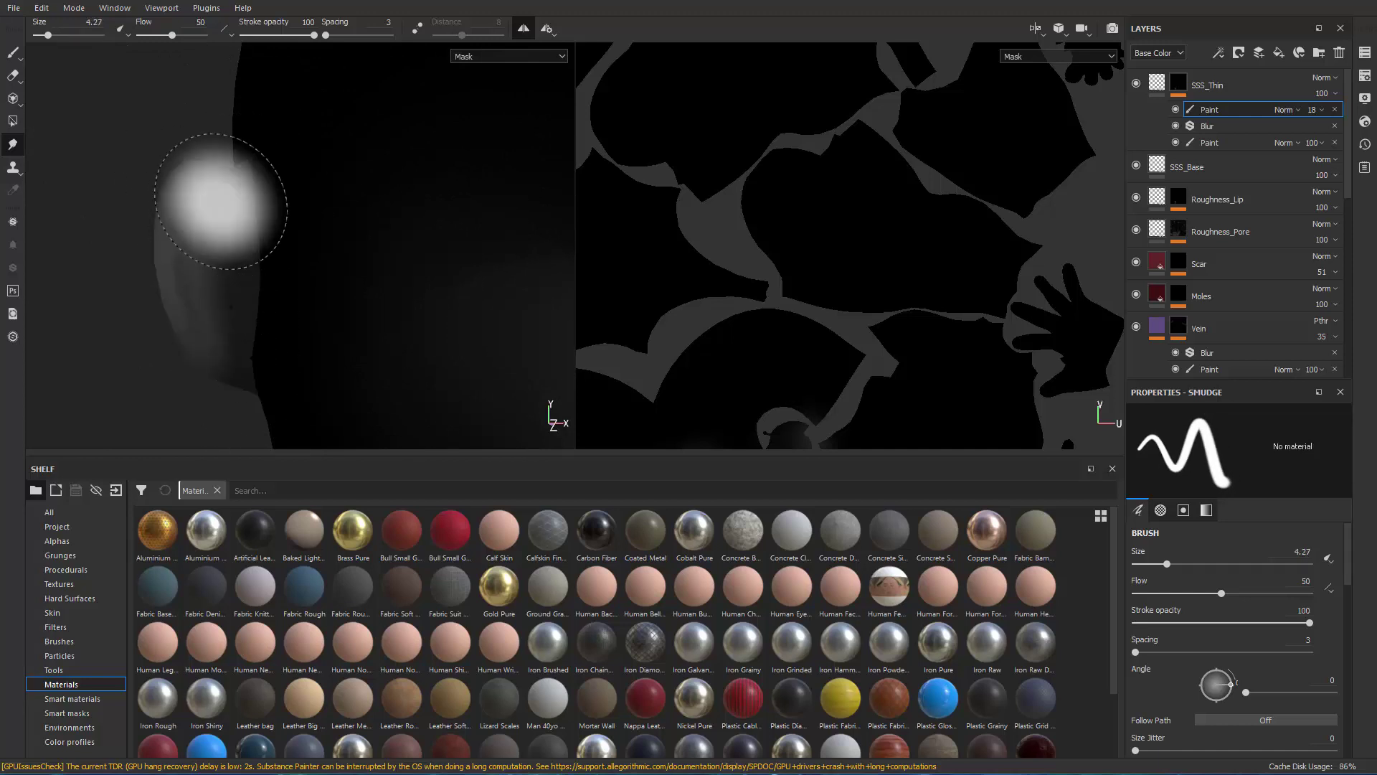
# Switch the viewport back to the material display and rotate the environment lighting to examine the scattering on the whole face.
pyautogui.keyDown('alt'); pyautogui.moveTo(185, 203); pyautogui.dragTo(71, 184, button='right'); pyautogui.keyUp('alt')
pyautogui.keyDown('alt'); pyautogui.moveTo(71, 184); pyautogui.dragTo(132, 253); pyautogui.keyUp('alt')
pyautogui.keyDown('alt'); pyautogui.moveTo(131, 253); pyautogui.dragTo(112, 180, button='middle'); pyautogui.keyUp('alt')
pyautogui.keyDown('alt'); pyautogui.moveTo(111, 179); pyautogui.dragTo(245, 195); pyautogui.keyUp('alt')
pyautogui.press('m')
pyautogui.moveTo(439, 277)
pyautogui.keyDown('shift'); pyautogui.mouseDown(button='right')
pyautogui.moveTo(273, 266)
pyautogui.moveTo(223, 297)
pyautogui.moveTo(298, 317)
pyautogui.moveTo(277, 323)
pyautogui.mouseUp(button='right'); pyautogui.keyUp('shift')
pyautogui.keyDown('alt'); pyautogui.moveTo(302, 282); pyautogui.dragTo(271, 313, button='middle'); pyautogui.keyUp('alt')
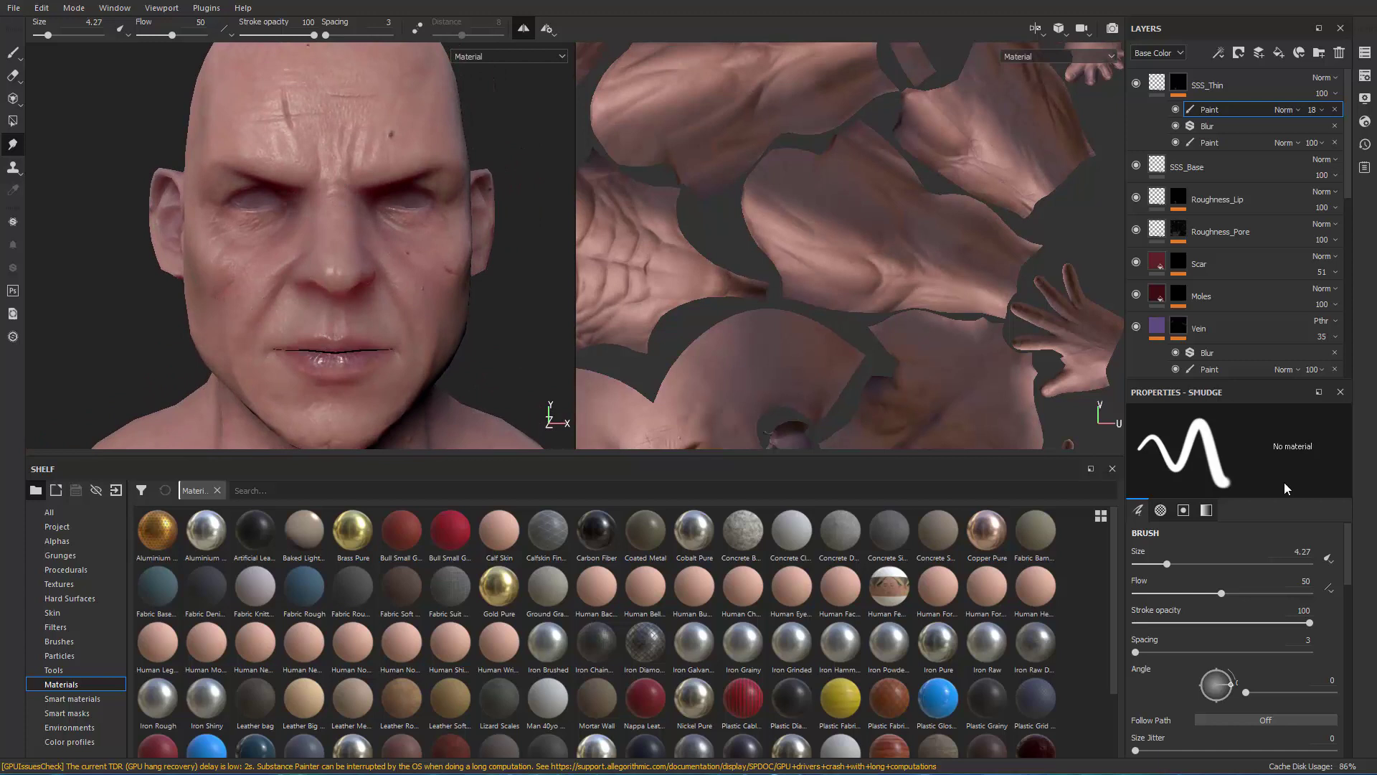
# Raise the SSS_Thin layer's scattering value to 1 and examine its effect on the ear, nose and lips.
pyautogui.click(1157, 86)
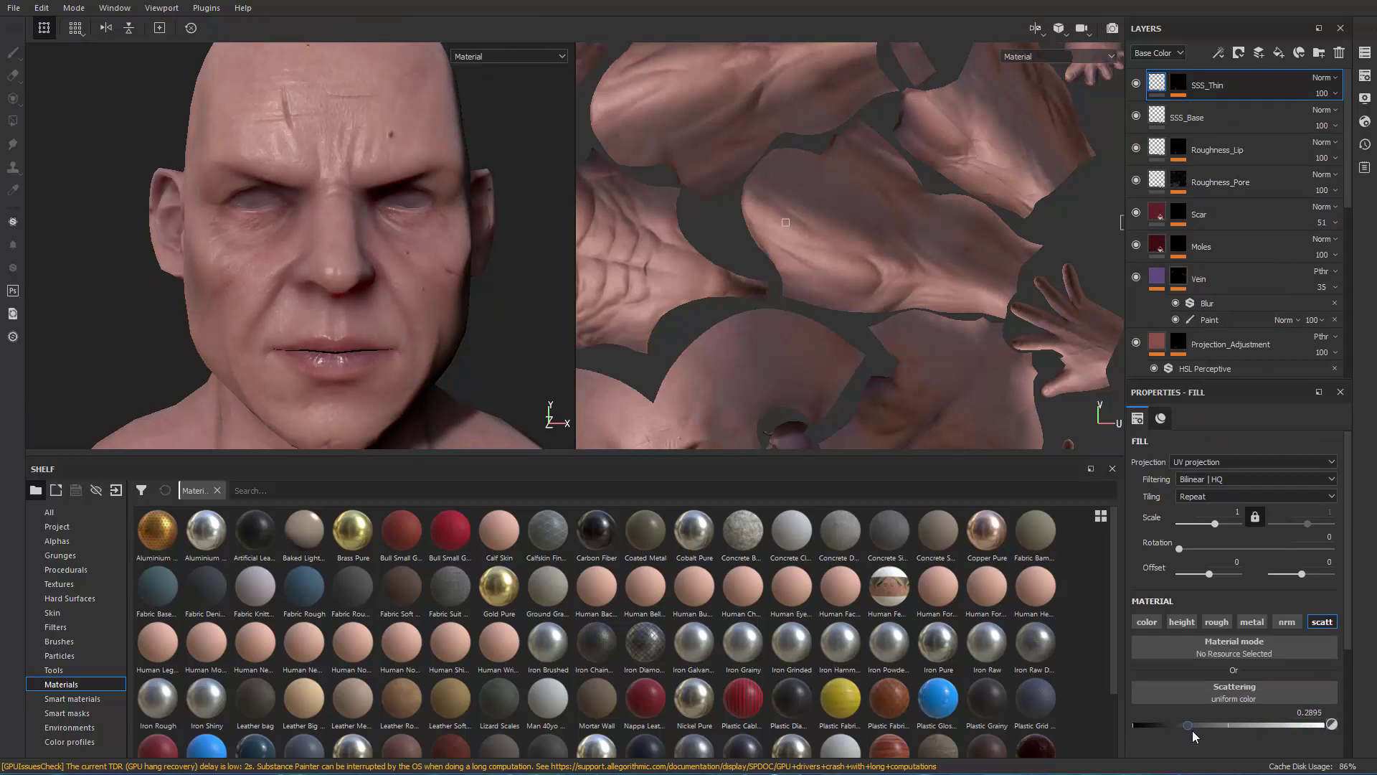
pyautogui.moveTo(1319, 728); pyautogui.dragTo(1328, 732)
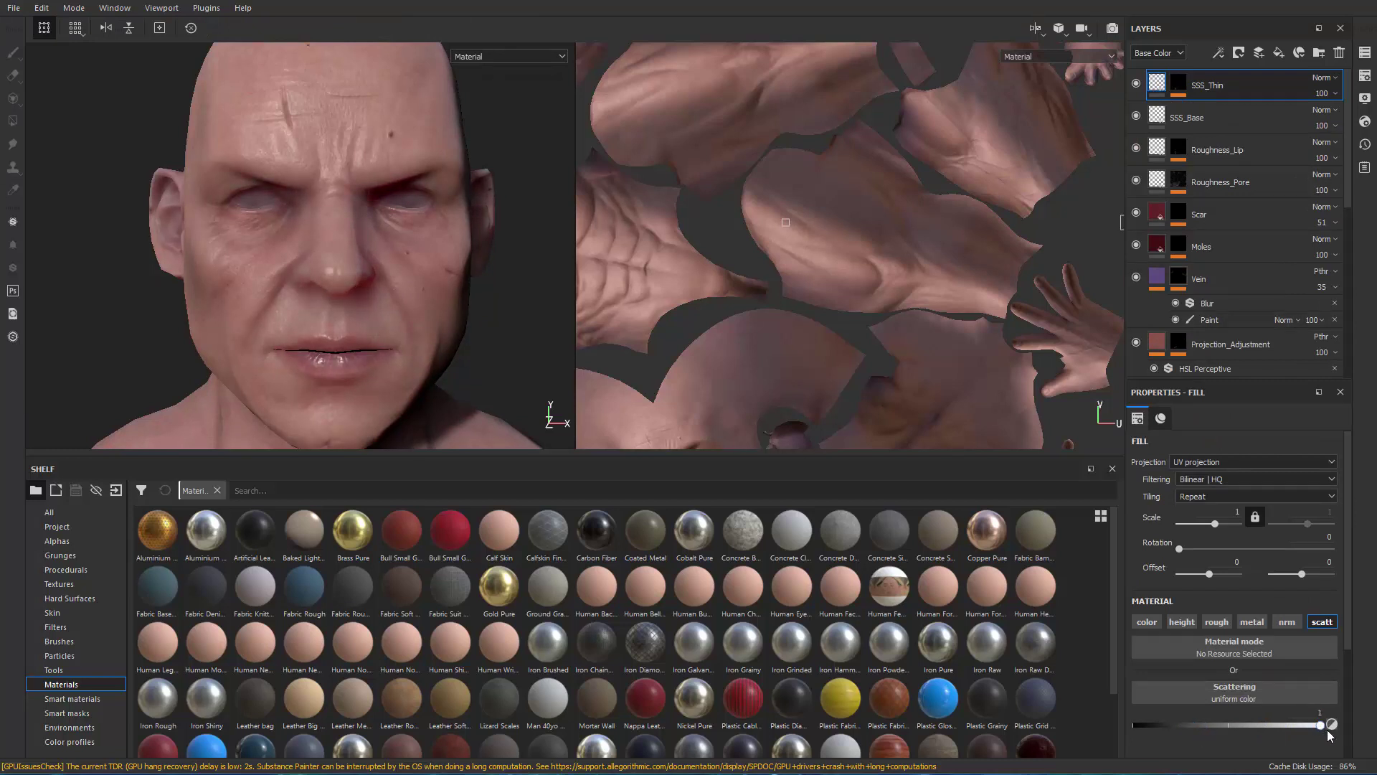
pyautogui.keyDown('alt'); pyautogui.moveTo(287, 276); pyautogui.dragTo(446, 271); pyautogui.keyUp('alt')
pyautogui.scroll(2, 380, 236)
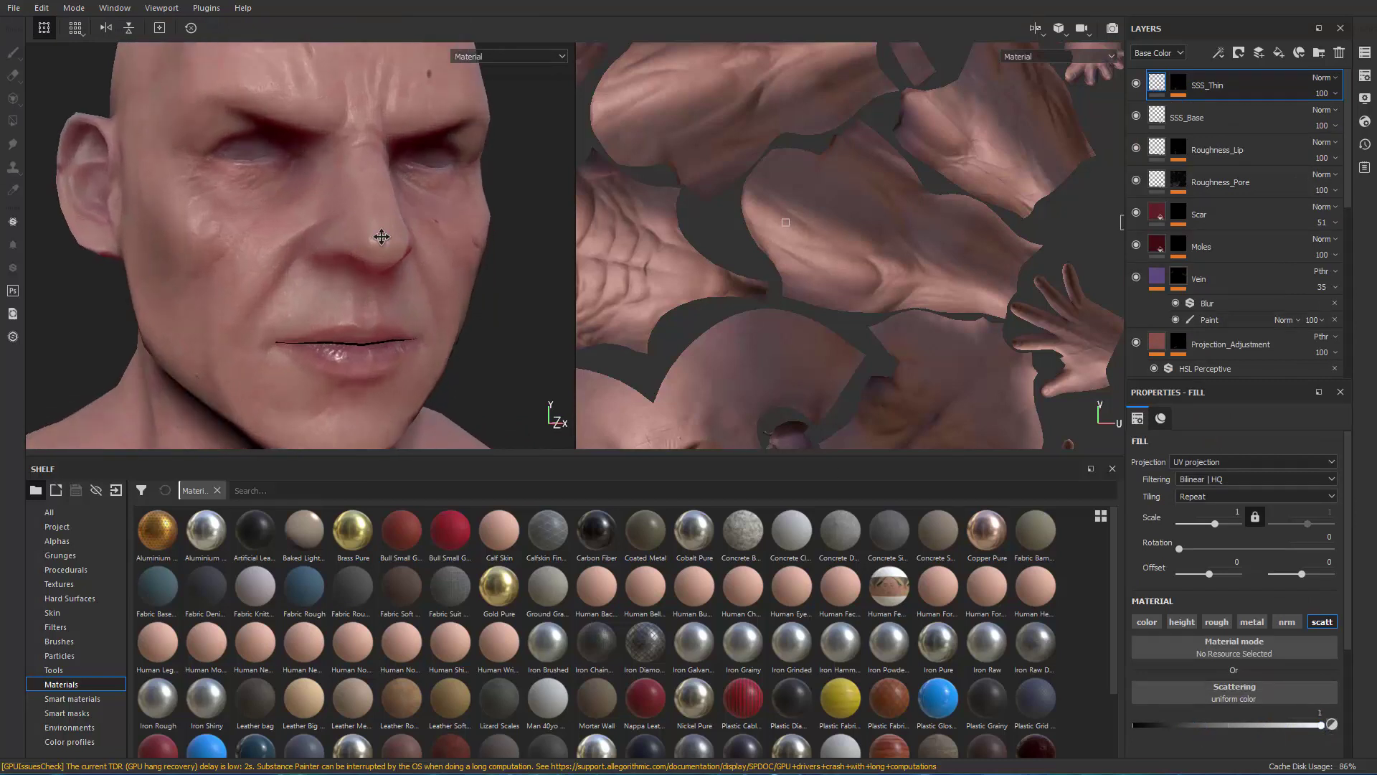
pyautogui.keyDown('alt'); pyautogui.moveTo(381, 237); pyautogui.dragTo(395, 187, button='middle'); pyautogui.keyUp('alt')
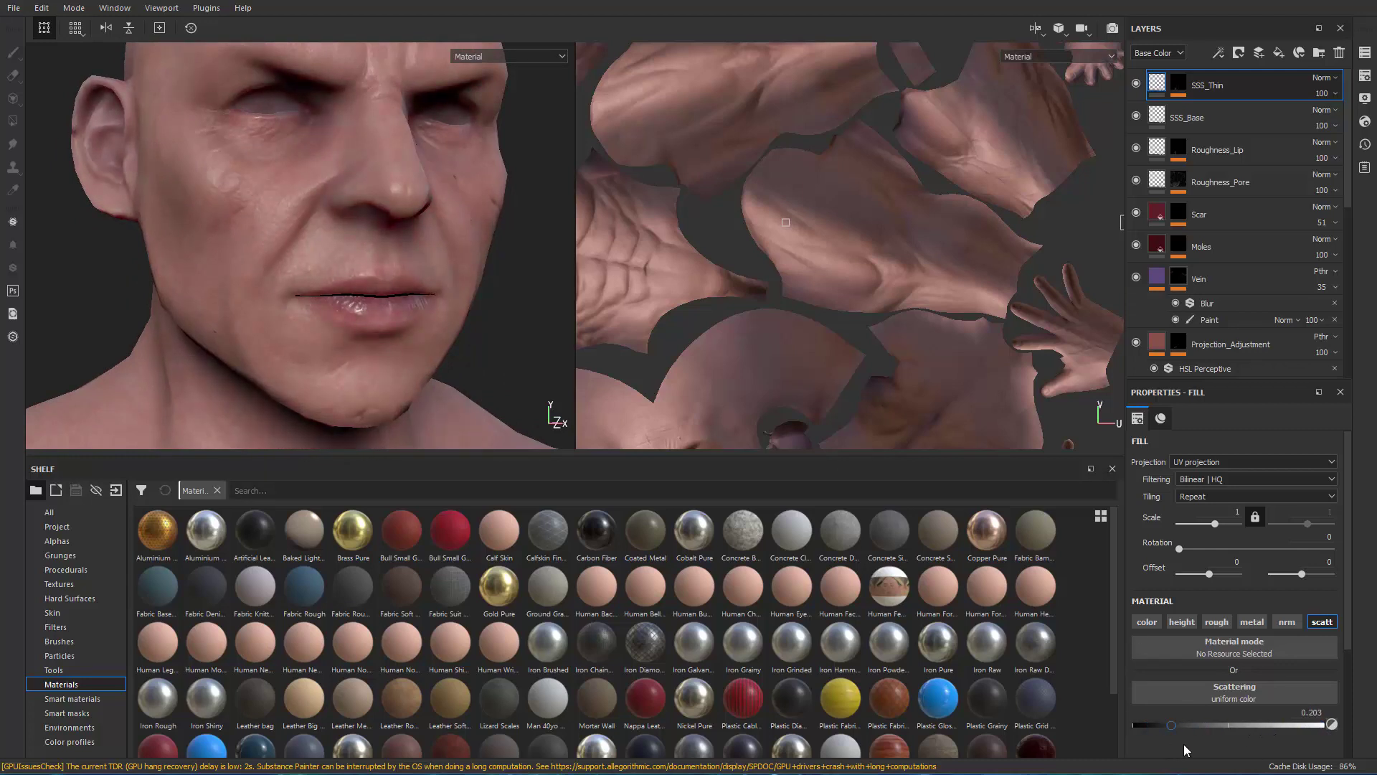
# Lower the SSS_Thin layer's scattering to about 0.1165 and compare it with the SSS_Base layer's scattering value.
pyautogui.moveTo(1184, 743); pyautogui.dragTo(1153, 761)
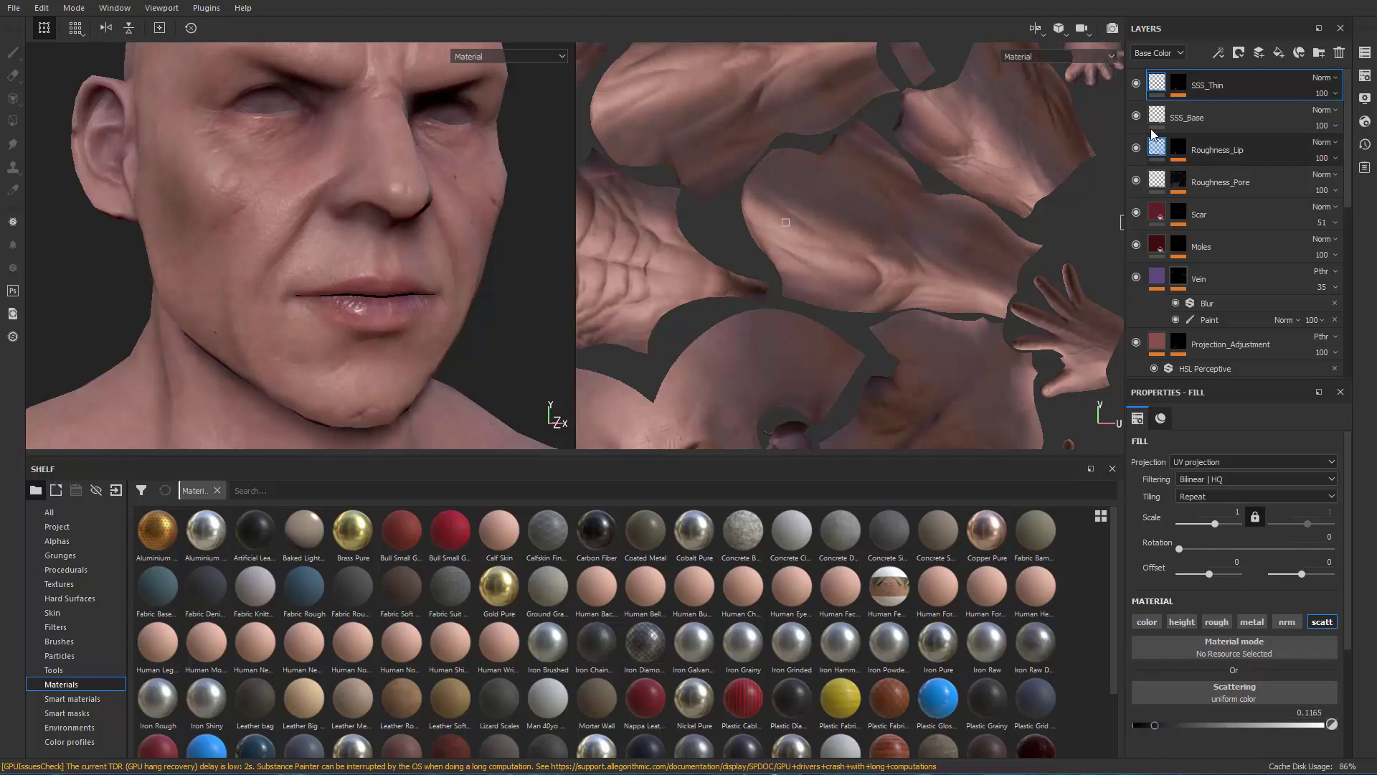
pyautogui.click(1219, 118)
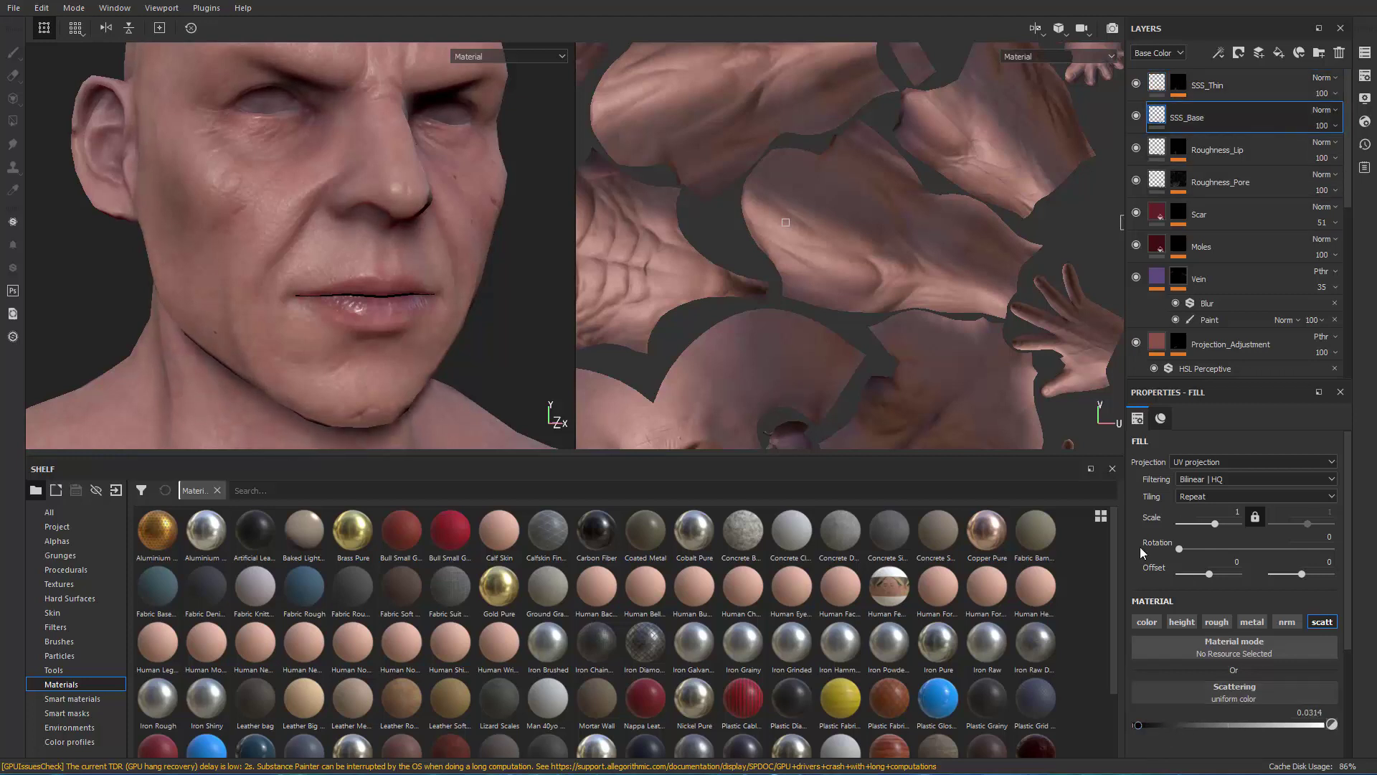
pyautogui.click(1162, 95)
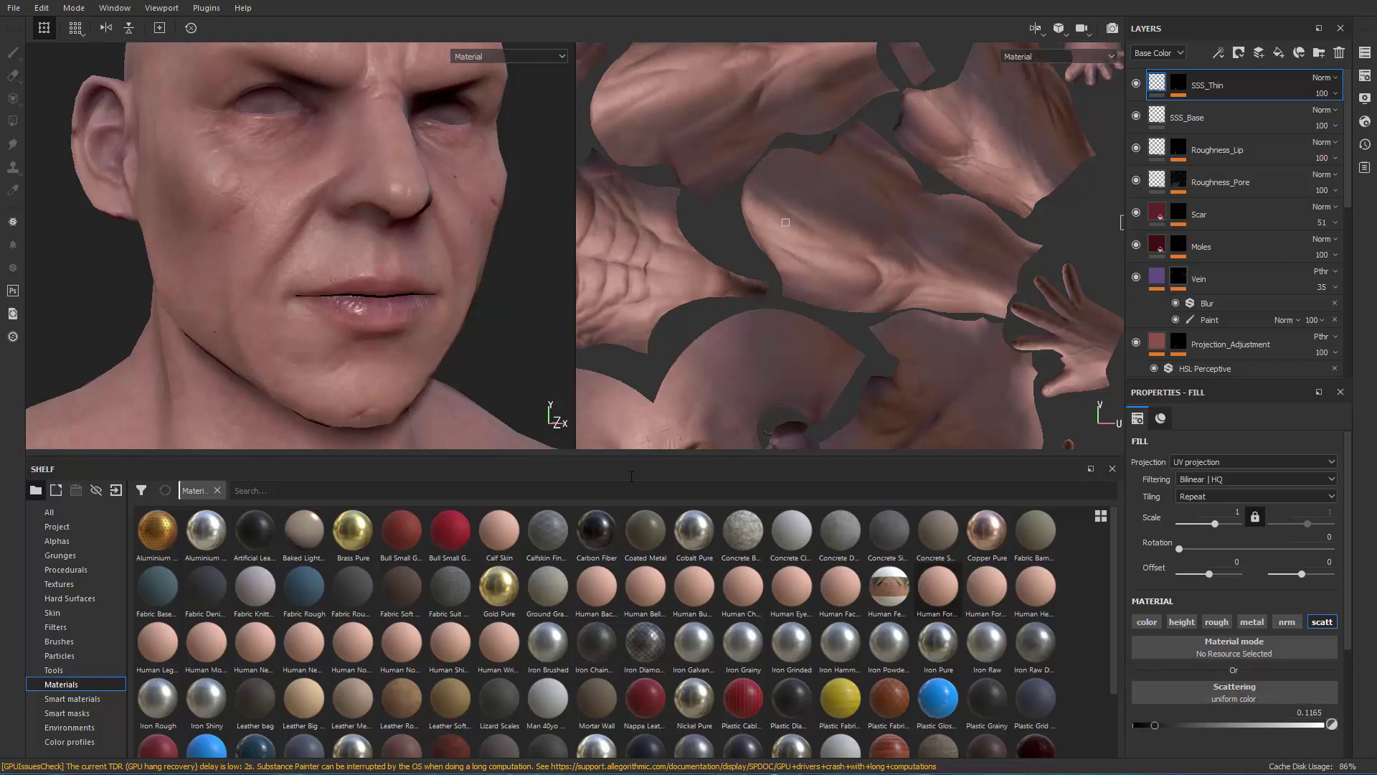
# Examine the skin scattering on the face and ears from several angles under different environment lighting rotations.
pyautogui.keyDown('alt'); pyautogui.moveTo(315, 311); pyautogui.dragTo(336, 335); pyautogui.keyUp('alt')
pyautogui.keyDown('alt'); pyautogui.moveTo(336, 335); pyautogui.dragTo(197, 341, button='right'); pyautogui.keyUp('alt')
pyautogui.keyDown('alt'); pyautogui.moveTo(196, 341); pyautogui.dragTo(206, 316); pyautogui.keyUp('alt')
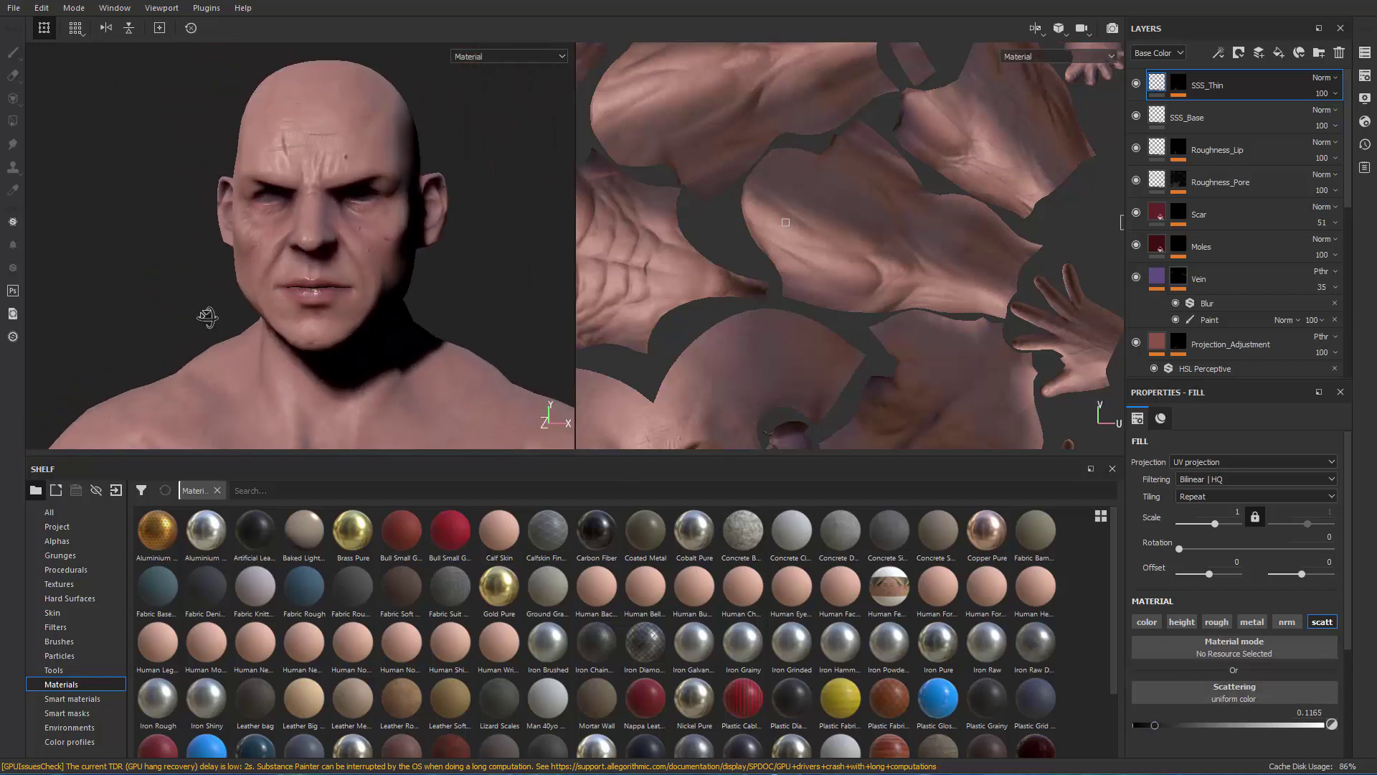
pyautogui.moveTo(206, 317)
pyautogui.keyDown('shift'); pyautogui.mouseDown(button='right')
pyautogui.moveTo(229, 275)
pyautogui.moveTo(350, 358)
pyautogui.mouseUp(button='right'); pyautogui.keyUp('shift')
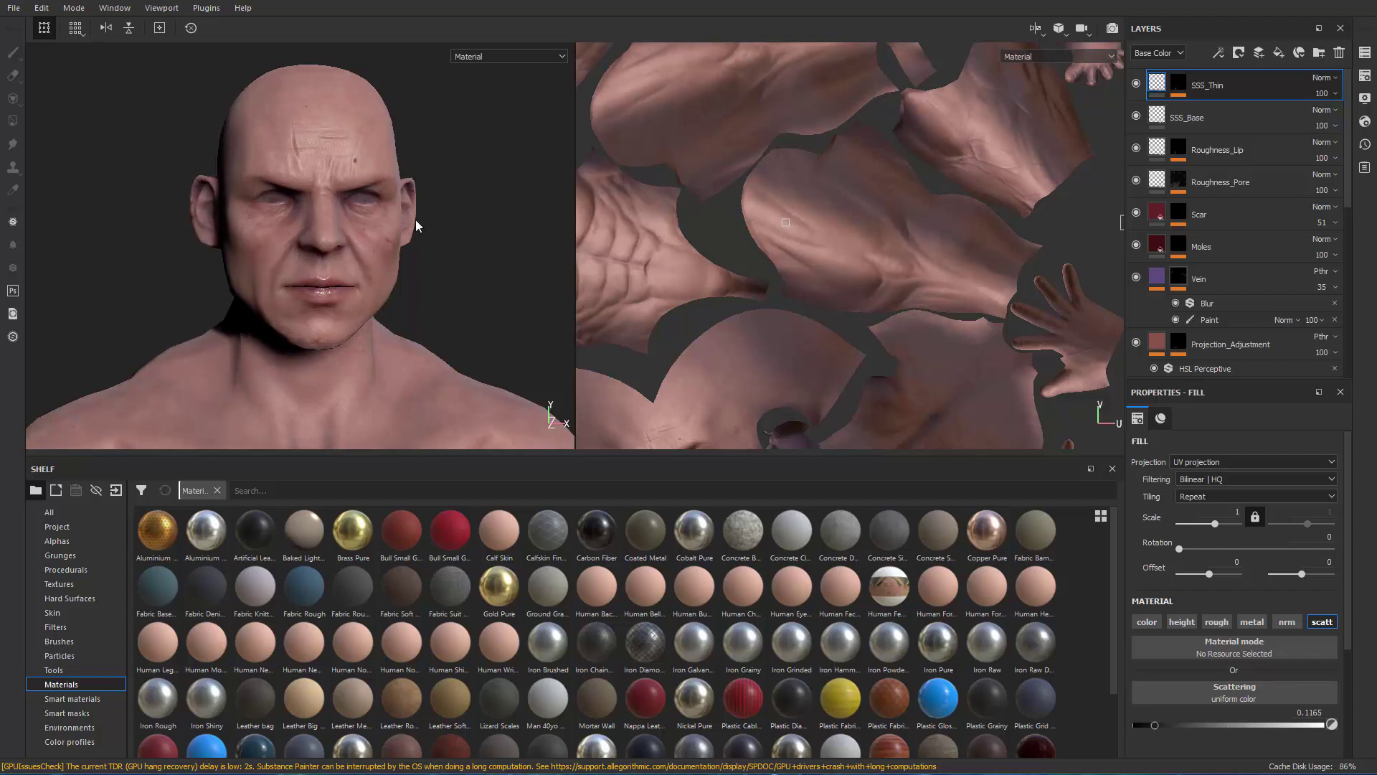
pyautogui.keyDown('alt'); pyautogui.moveTo(240, 246); pyautogui.dragTo(242, 265, button='middle'); pyautogui.keyUp('alt')
pyautogui.keyDown('alt'); pyautogui.moveTo(243, 265); pyautogui.dragTo(299, 318, button='right'); pyautogui.keyUp('alt')
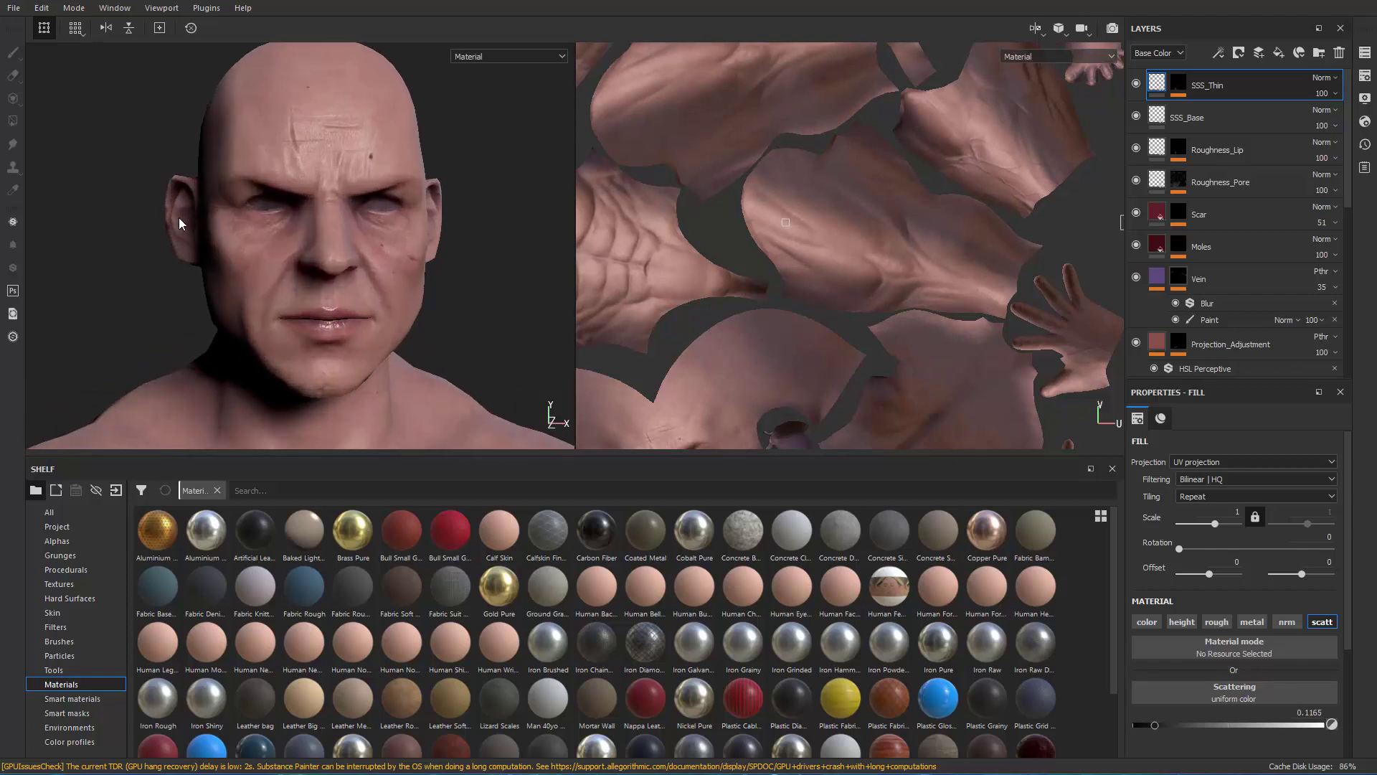
pyautogui.keyDown('alt'); pyautogui.moveTo(399, 227); pyautogui.dragTo(152, 239); pyautogui.keyUp('alt')
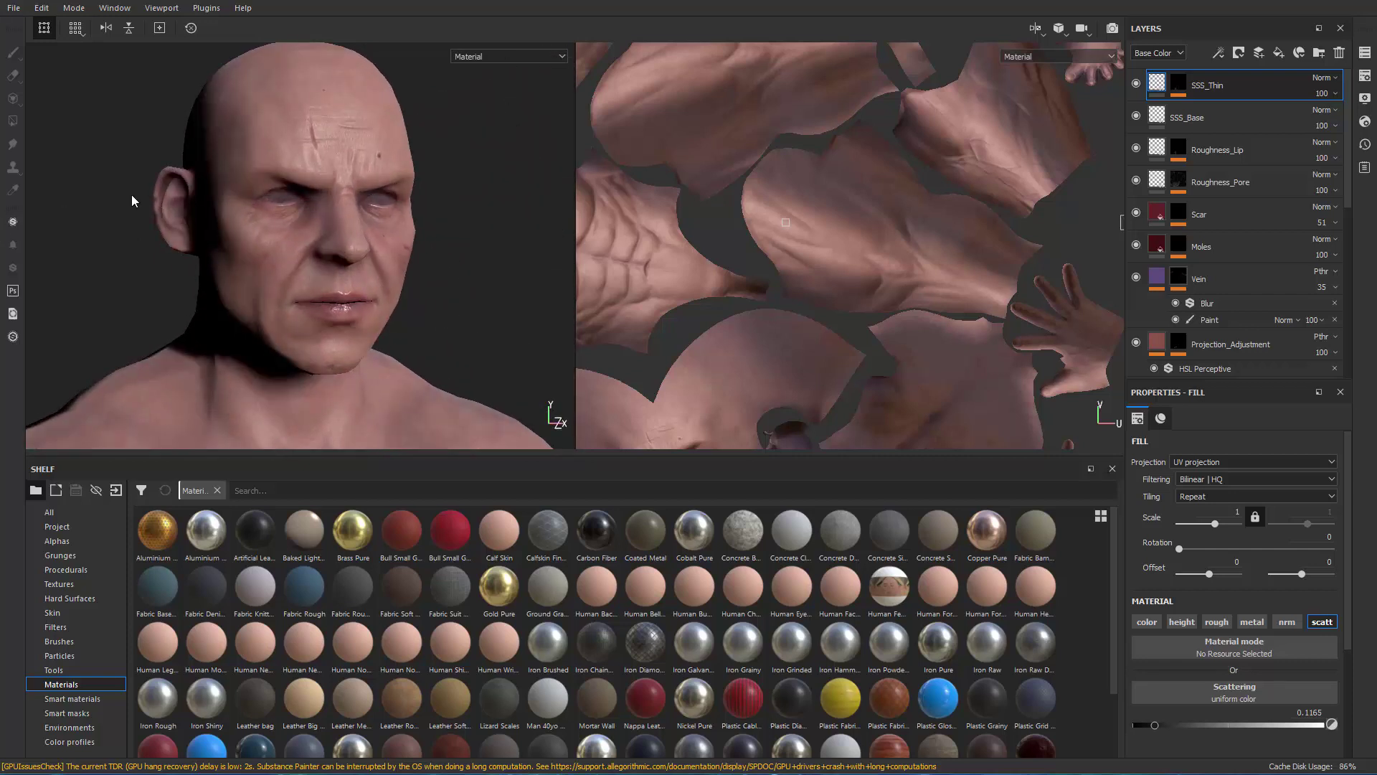
pyautogui.keyDown('shift'); pyautogui.moveTo(301, 309); pyautogui.dragTo(271, 296, button='right'); pyautogui.keyUp('shift')
pyautogui.keyDown('alt'); pyautogui.moveTo(271, 297); pyautogui.dragTo(360, 277); pyautogui.keyUp('alt')
pyautogui.keyDown('shift'); pyautogui.moveTo(330, 221); pyautogui.dragTo(314, 303, button='right'); pyautogui.keyUp('shift')
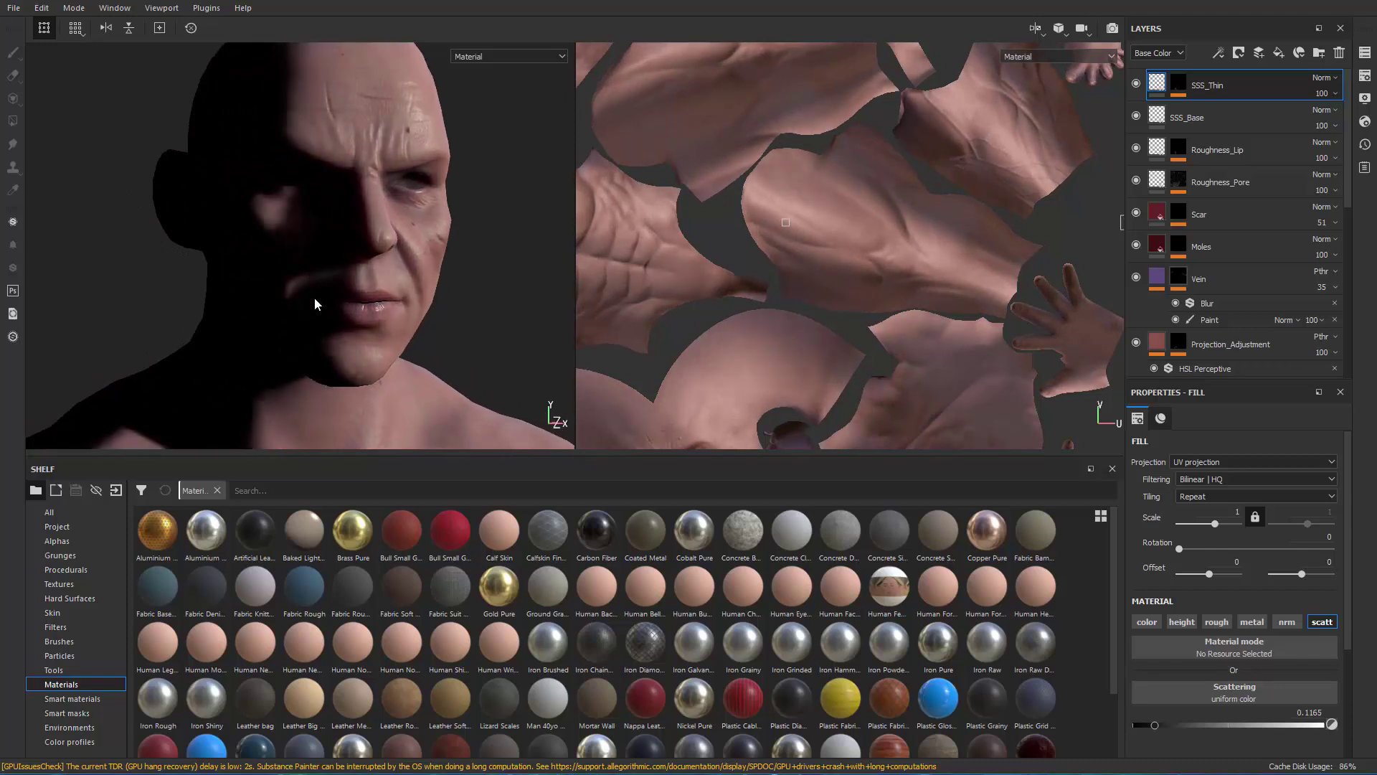
pyautogui.keyDown('alt'); pyautogui.moveTo(371, 319); pyautogui.dragTo(342, 325); pyautogui.keyUp('alt')
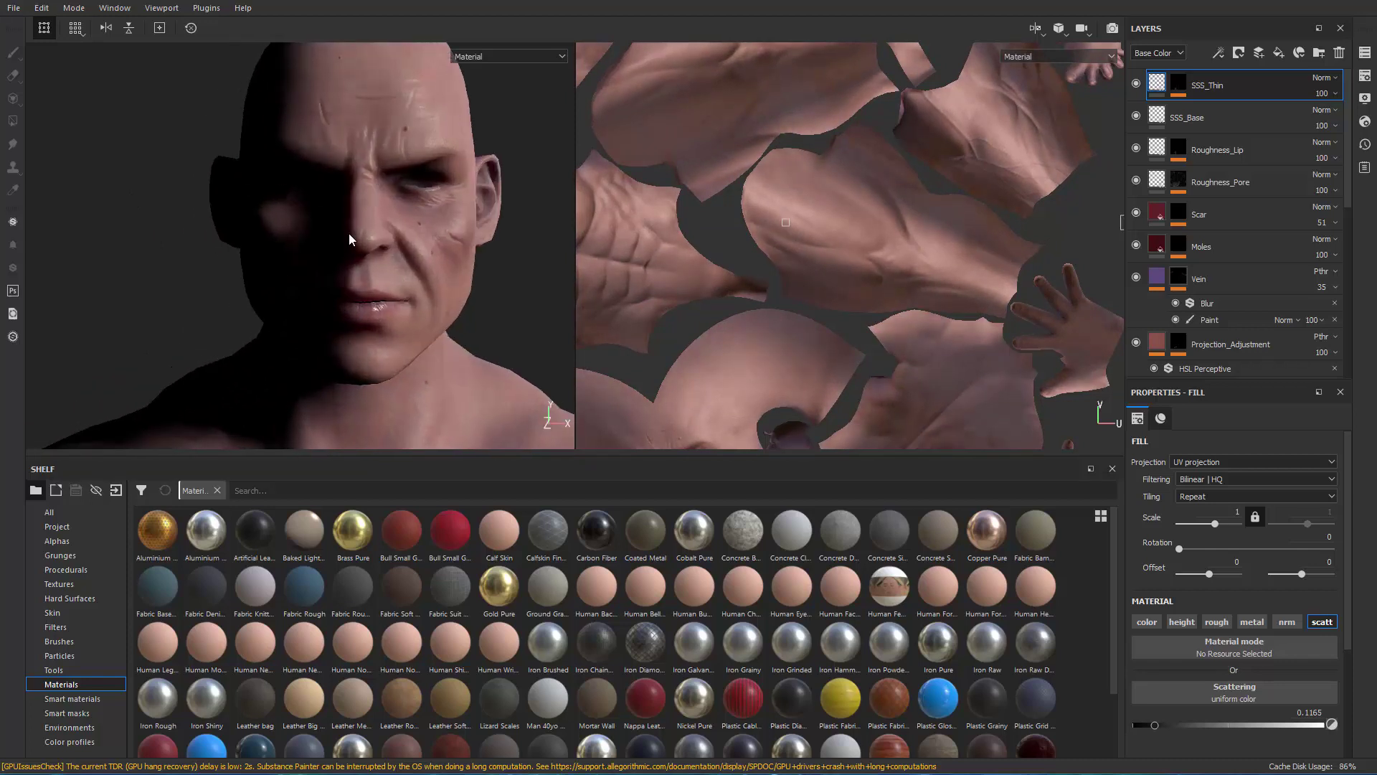
pyautogui.keyDown('shift'); pyautogui.moveTo(327, 289); pyautogui.dragTo(373, 284, button='right'); pyautogui.keyUp('shift')
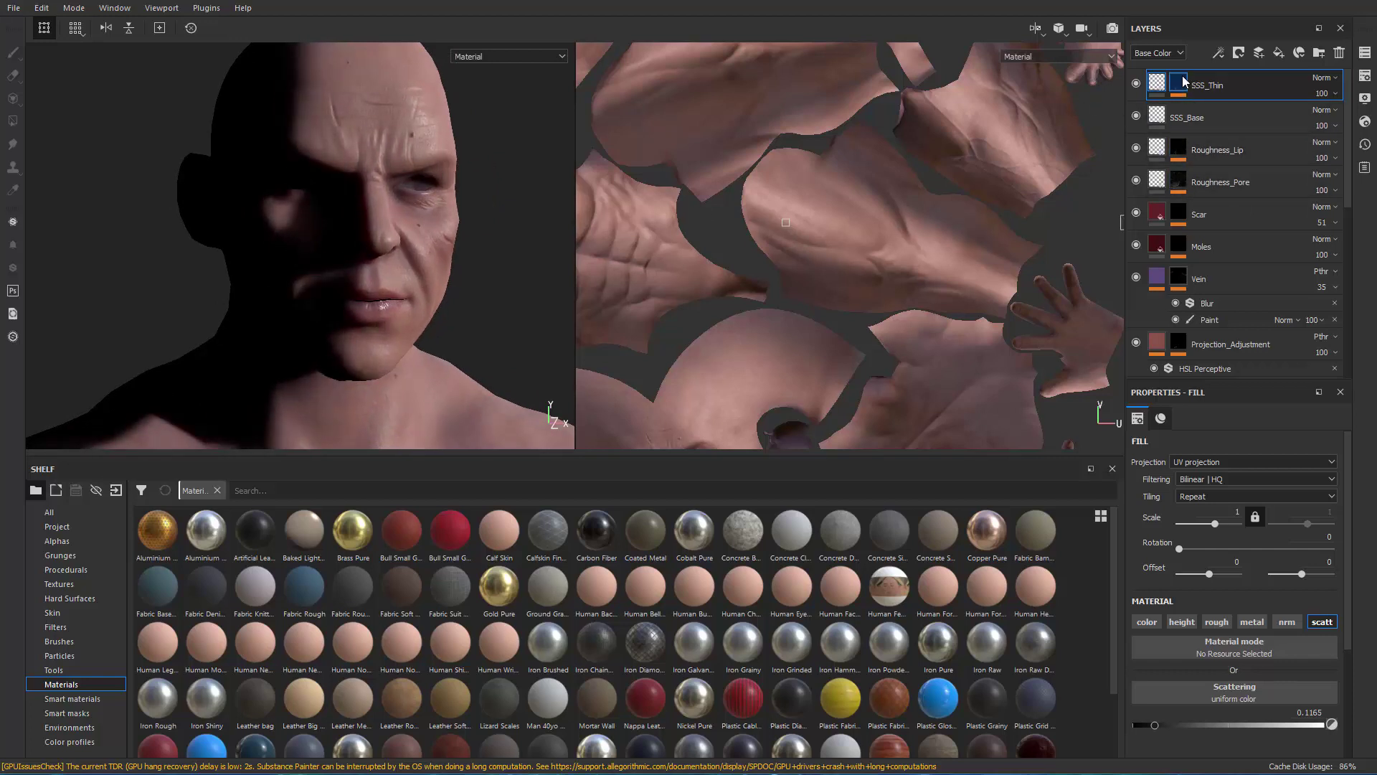
# Review the mask effects of the Roughness_Pore, Roughness_Lip and SSS_Thin layers, and return to the SSS_Thin fill.
pyautogui.click(1183, 160)
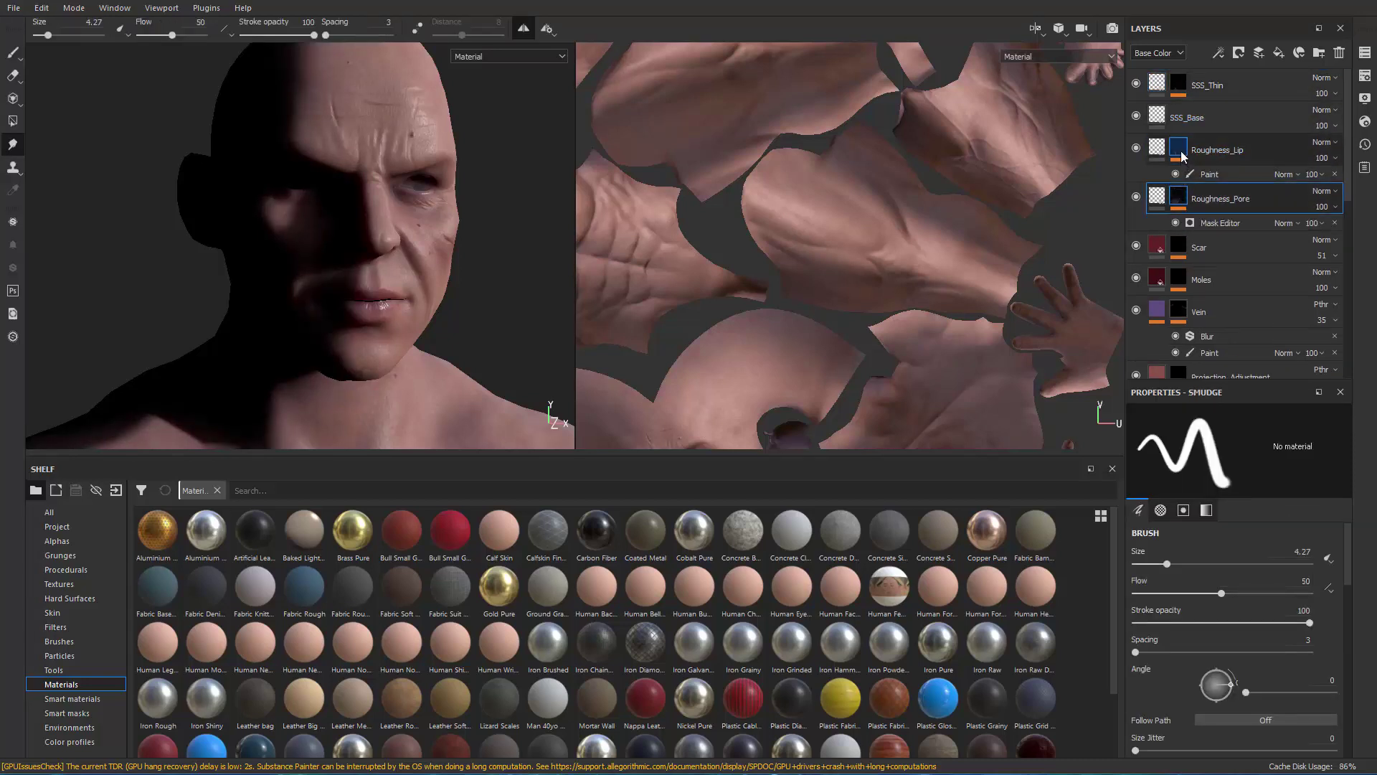
pyautogui.click(1178, 88)
pyautogui.click(1180, 197)
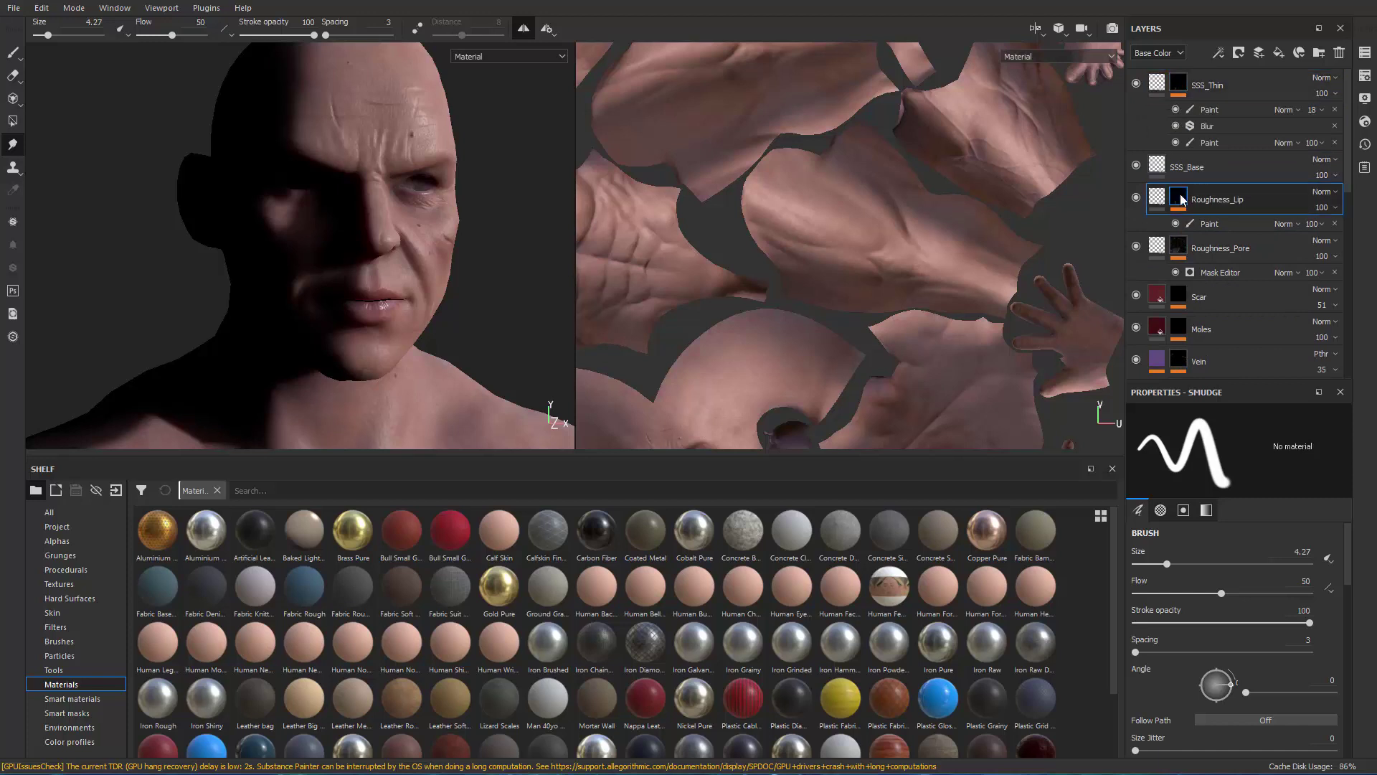
pyautogui.click(1179, 248)
pyautogui.keyDown('alt'); pyautogui.moveTo(391, 253); pyautogui.dragTo(405, 249); pyautogui.keyUp('alt')
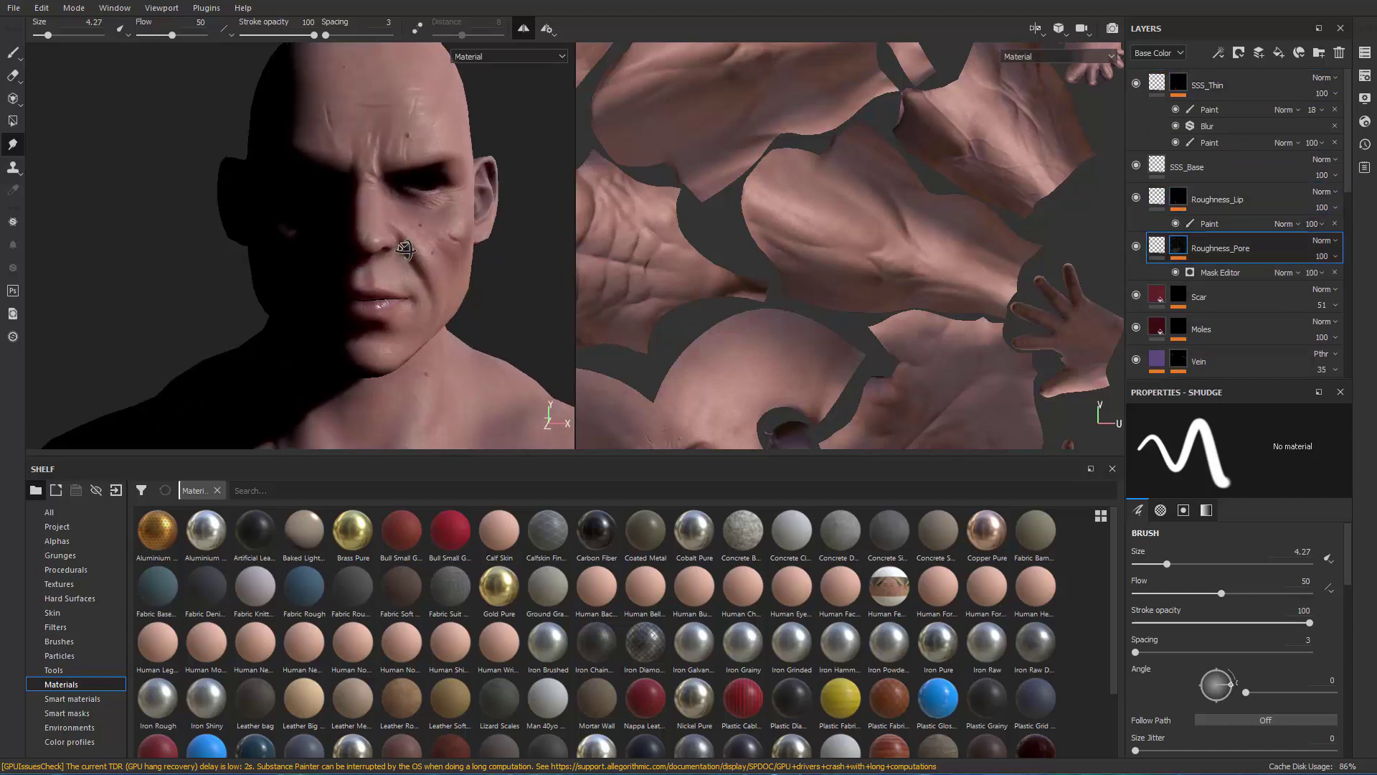
pyautogui.click(1157, 83)
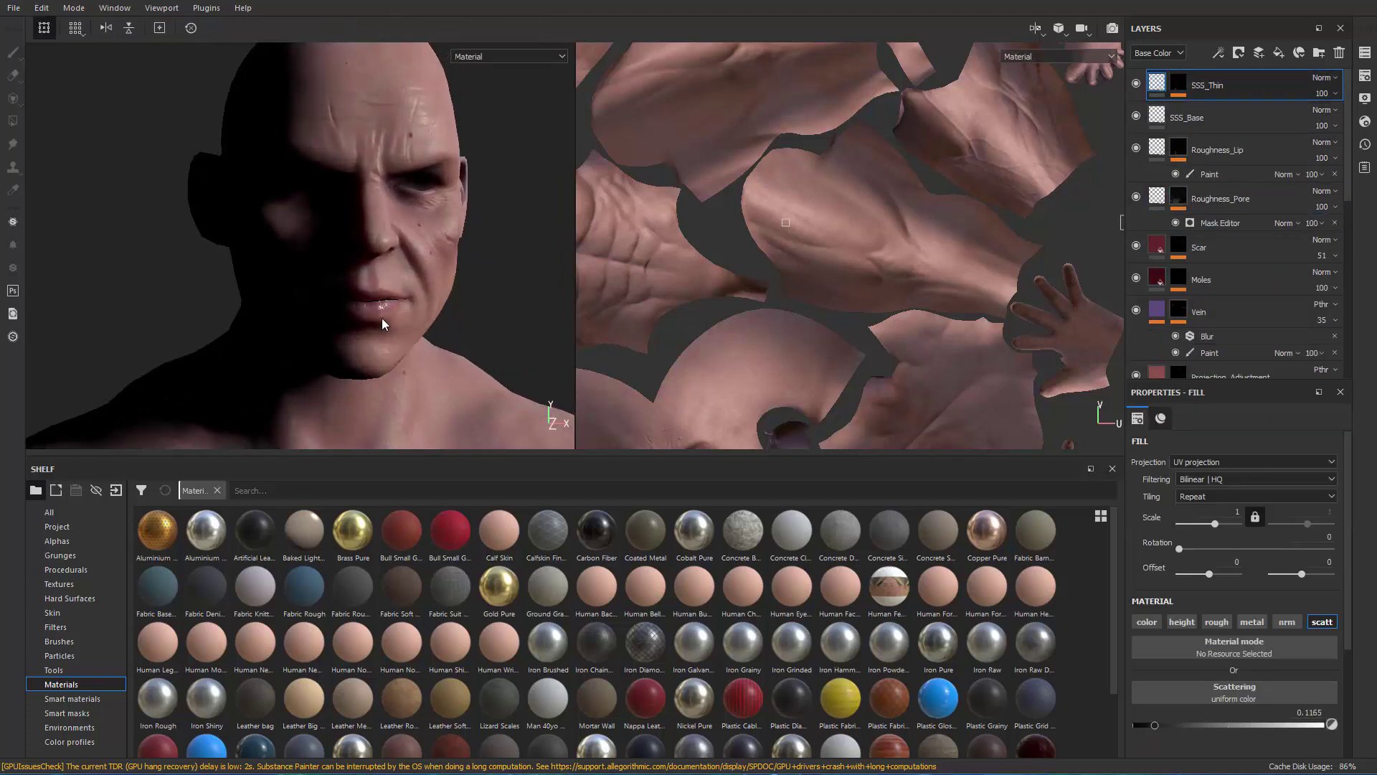
pyautogui.moveTo(382, 324)
pyautogui.keyDown('alt'); pyautogui.mouseDown()
pyautogui.moveTo(302, 289)
pyautogui.moveTo(377, 330)
pyautogui.mouseUp(); pyautogui.keyUp('alt')
pyautogui.keyDown('alt'); pyautogui.moveTo(466, 285); pyautogui.dragTo(416, 275); pyautogui.keyUp('alt')
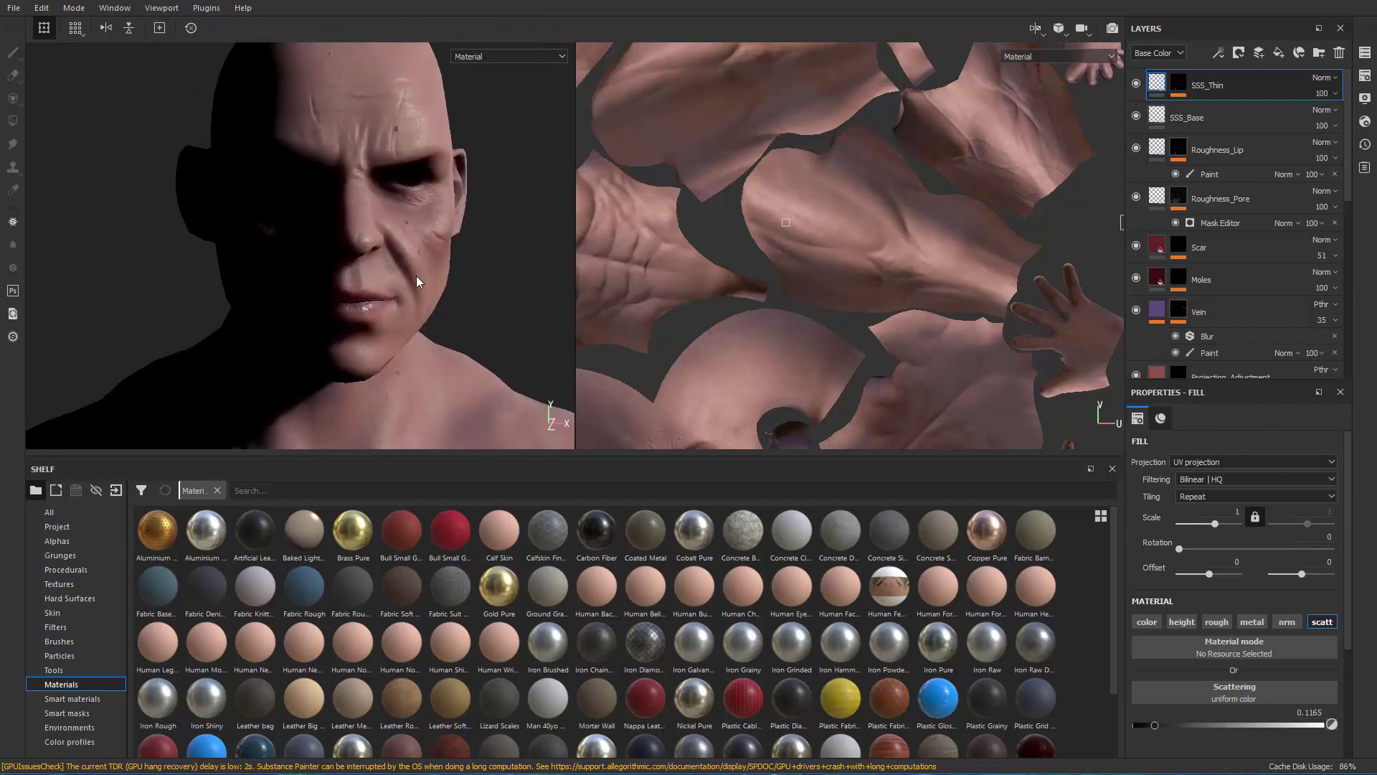
# Set the shadows opacity in the display settings to 81, checking the softened shadows on the face under rotated lighting.
pyautogui.click(1365, 98)
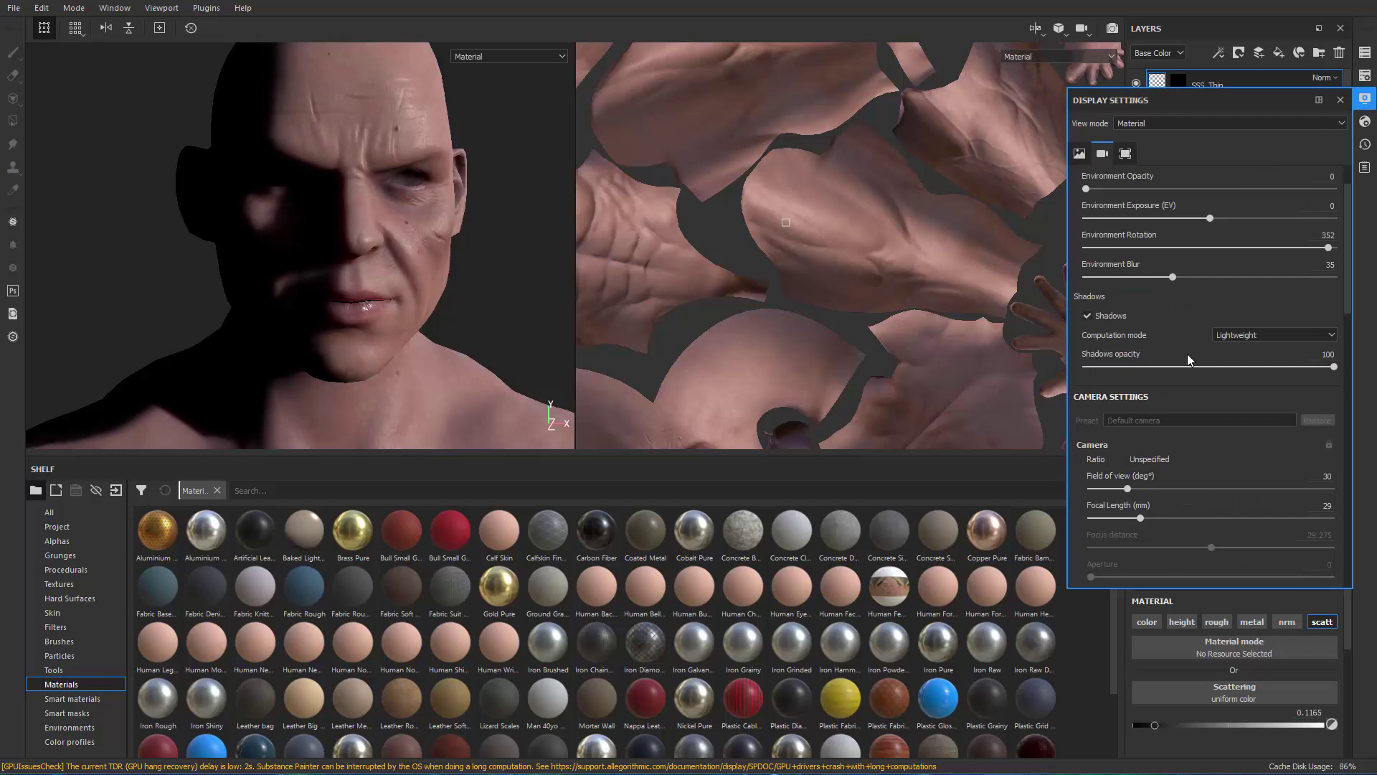
pyautogui.click(1215, 367)
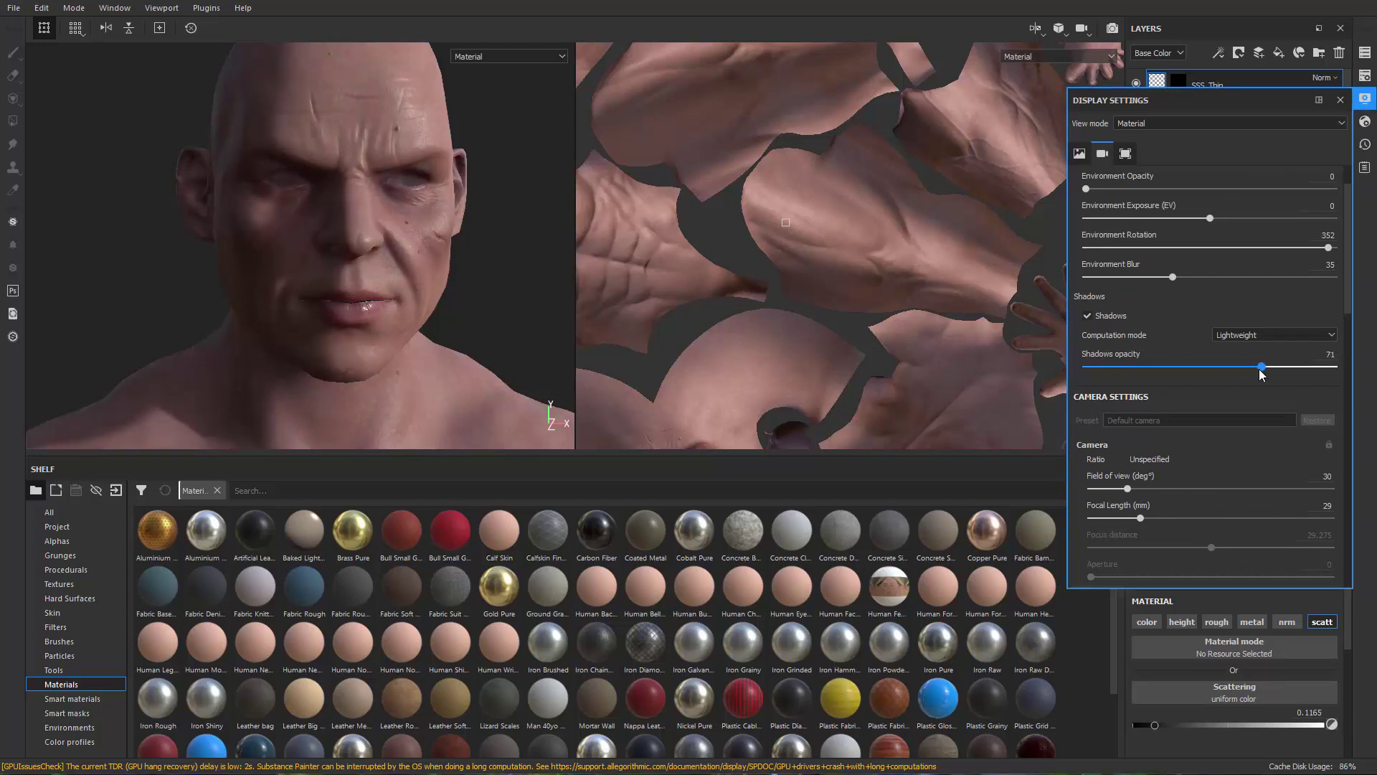
pyautogui.keyDown('alt'); pyautogui.moveTo(478, 330); pyautogui.dragTo(464, 291); pyautogui.keyUp('alt')
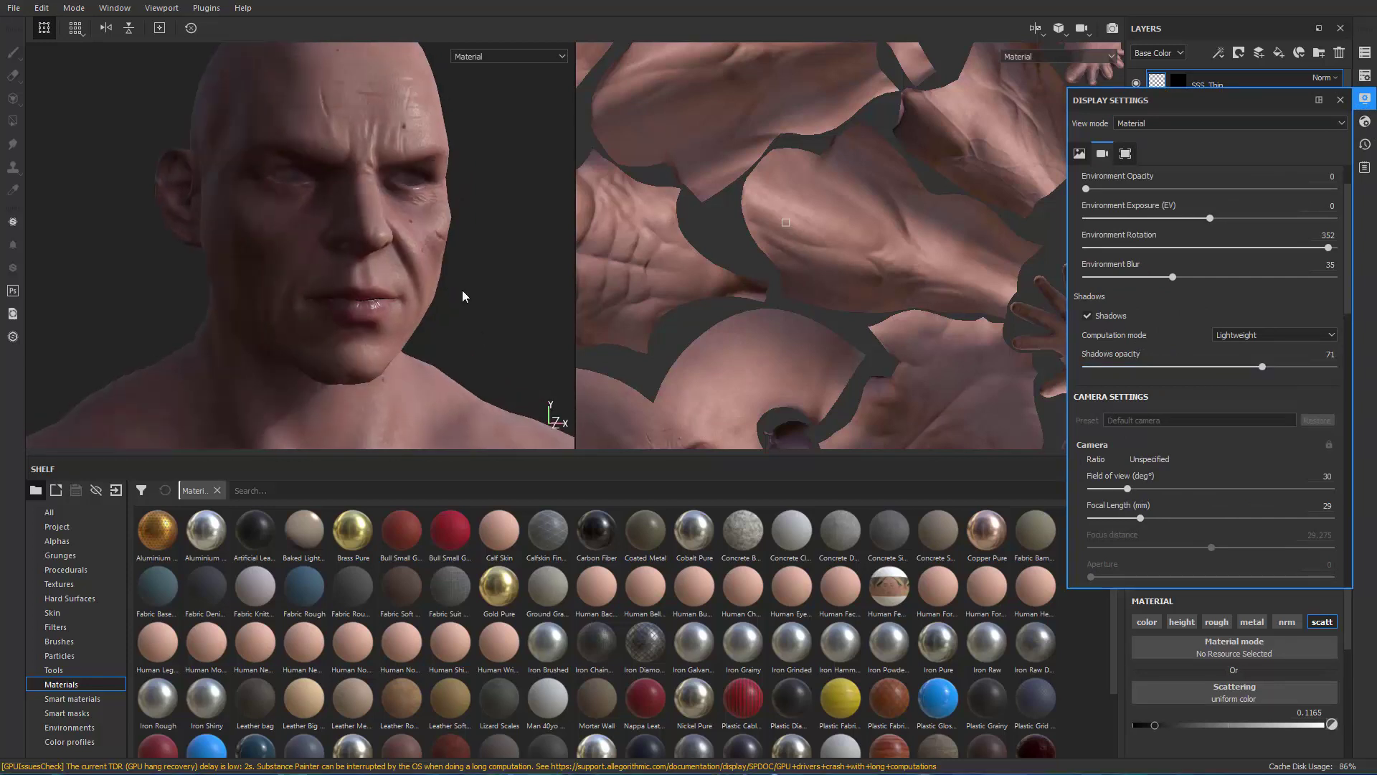
pyautogui.keyDown('alt'); pyautogui.moveTo(464, 291); pyautogui.dragTo(523, 350, button='right'); pyautogui.keyUp('alt')
pyautogui.moveTo(522, 351)
pyautogui.keyDown('alt'); pyautogui.mouseDown()
pyautogui.moveTo(542, 362)
pyautogui.moveTo(527, 335)
pyautogui.mouseUp(); pyautogui.keyUp('alt')
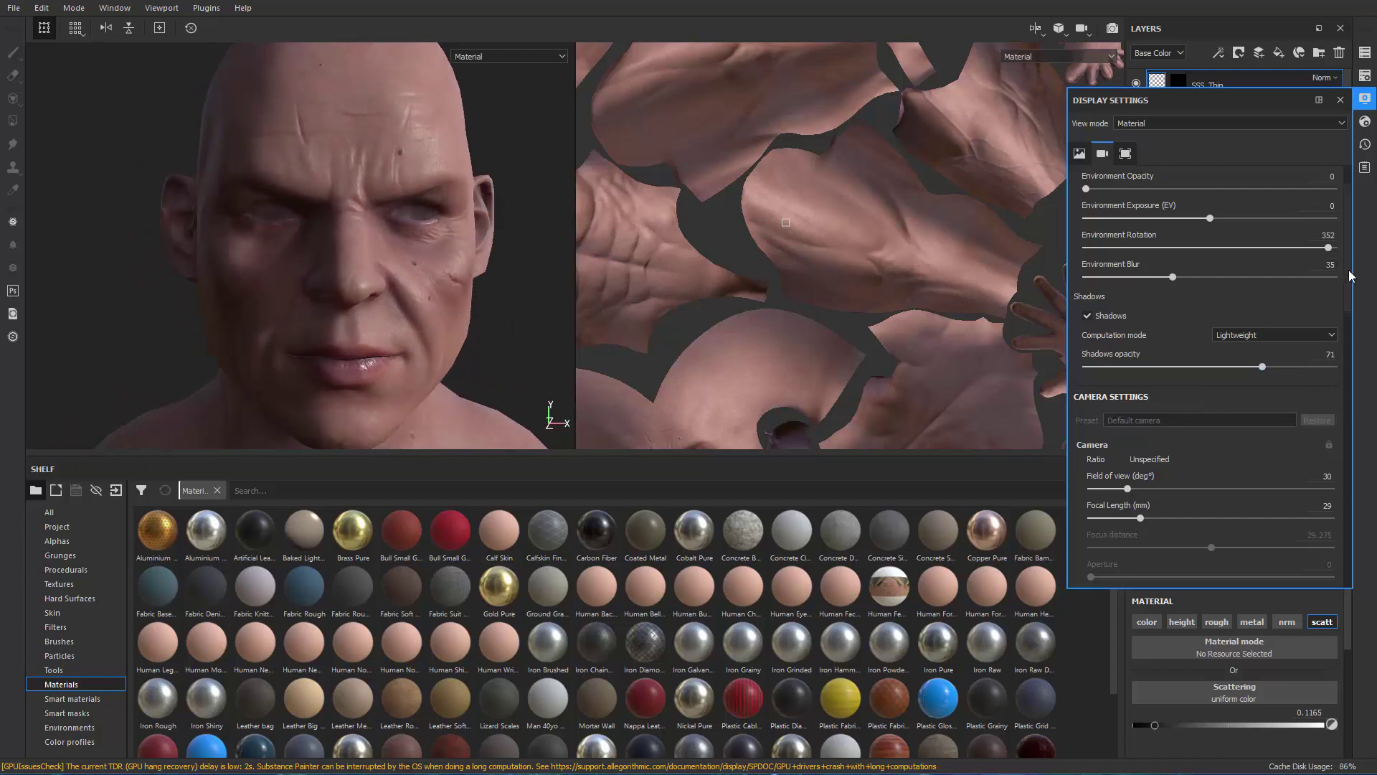
pyautogui.moveTo(1352, 275); pyautogui.dragTo(1281, 358)
pyautogui.keyDown('alt'); pyautogui.moveTo(388, 343); pyautogui.dragTo(406, 215); pyautogui.keyUp('alt')
pyautogui.moveTo(1352, 280); pyautogui.dragTo(1284, 239)
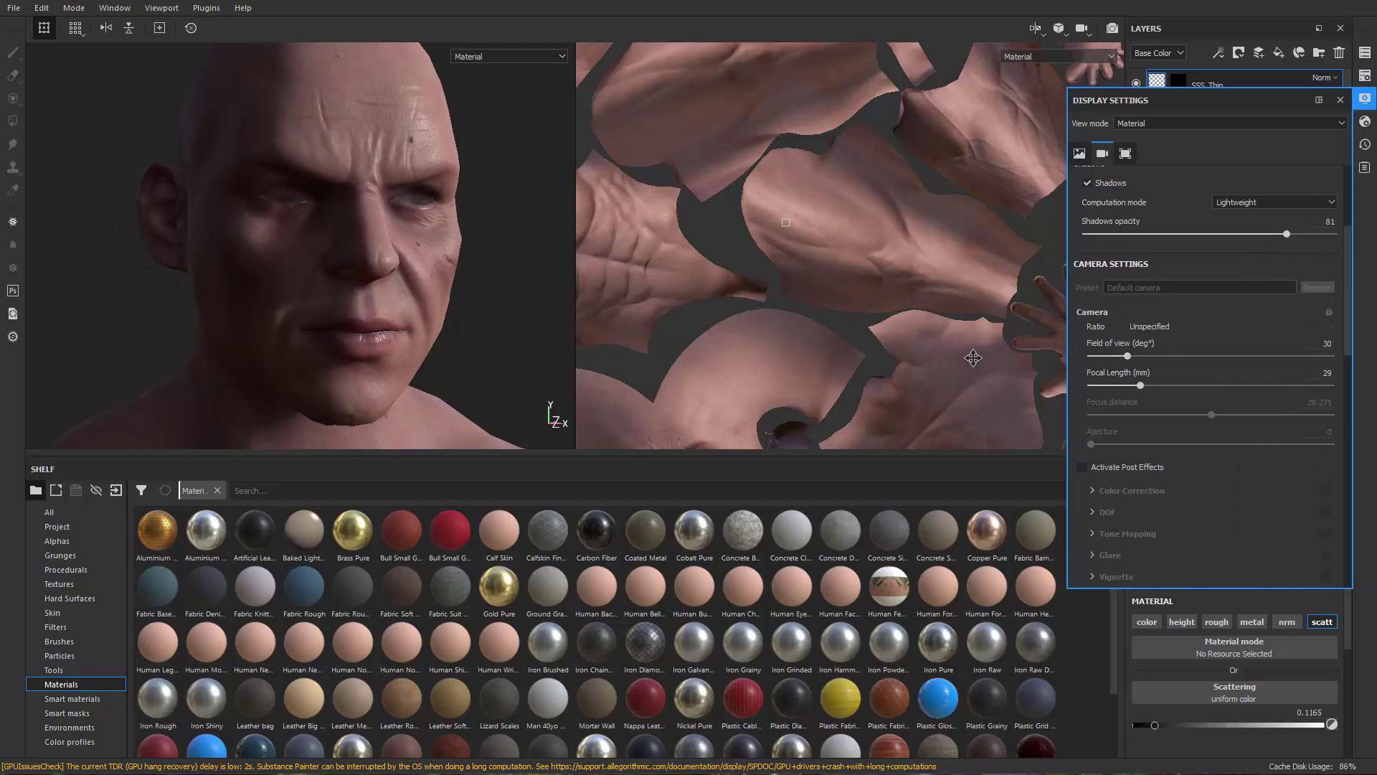
pyautogui.keyDown('alt'); pyautogui.moveTo(403, 355); pyautogui.dragTo(385, 343); pyautogui.keyUp('alt')
pyautogui.keyDown('shift'); pyautogui.moveTo(385, 343); pyautogui.dragTo(383, 381, button='right'); pyautogui.keyUp('shift')
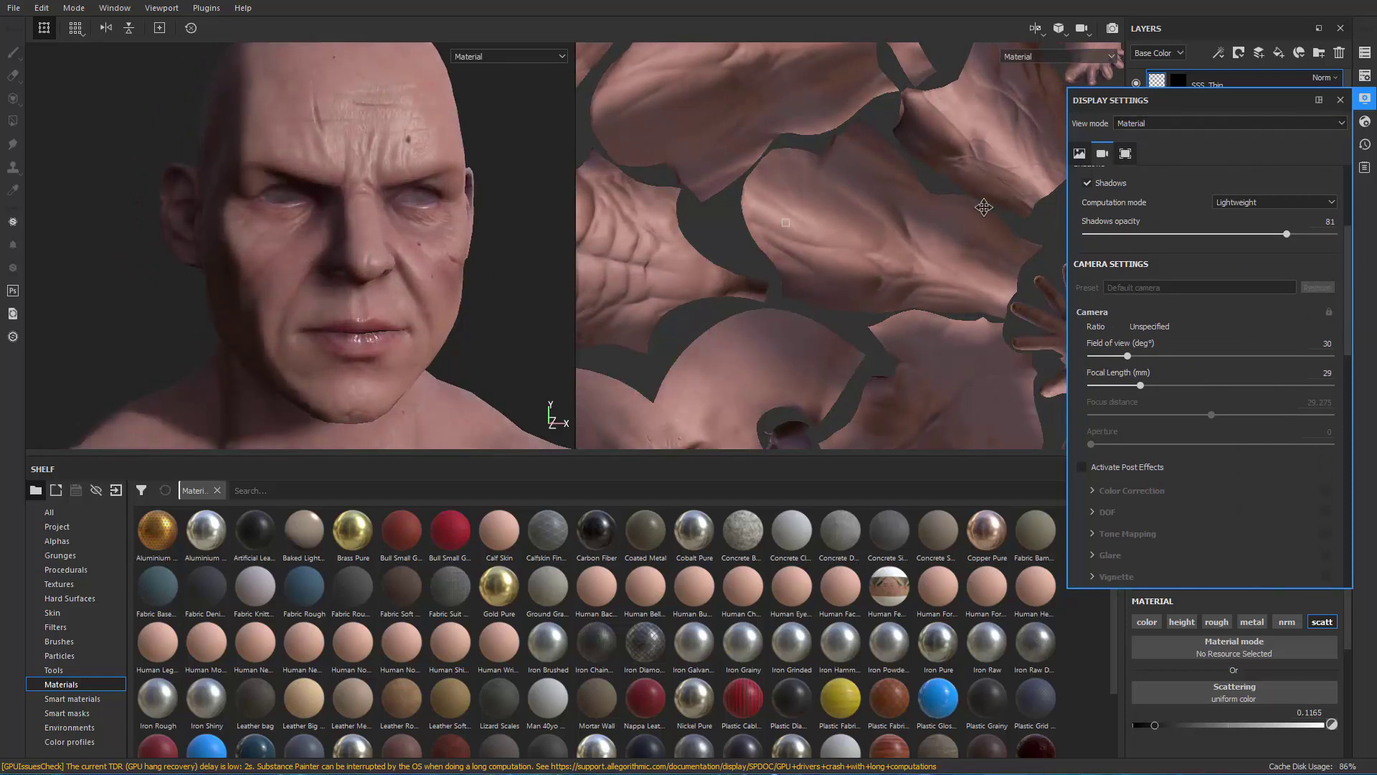
# Hide the docked panels and show only the 3D viewport to inspect the head at a larger size.
pyautogui.moveTo(1263, 110); pyautogui.dragTo(911, 152)
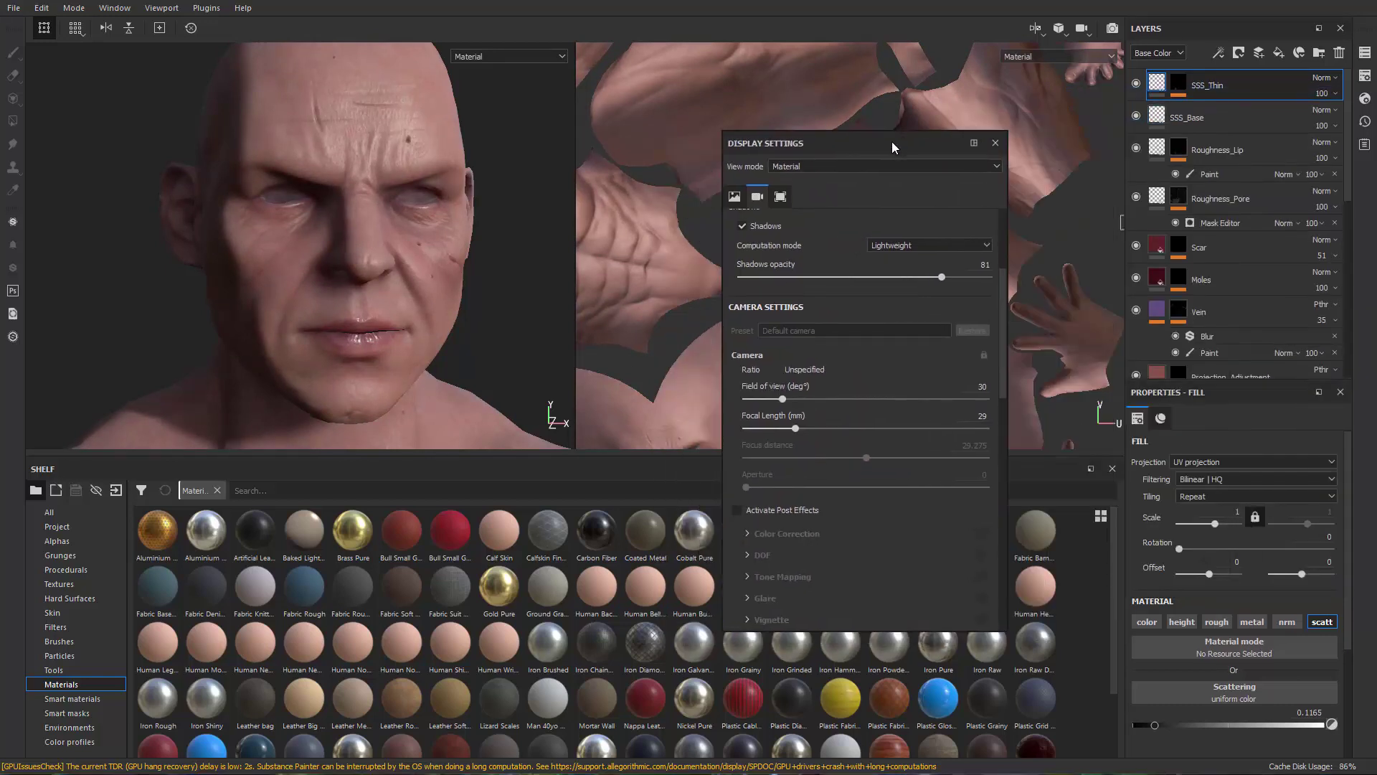
pyautogui.press('Tab')
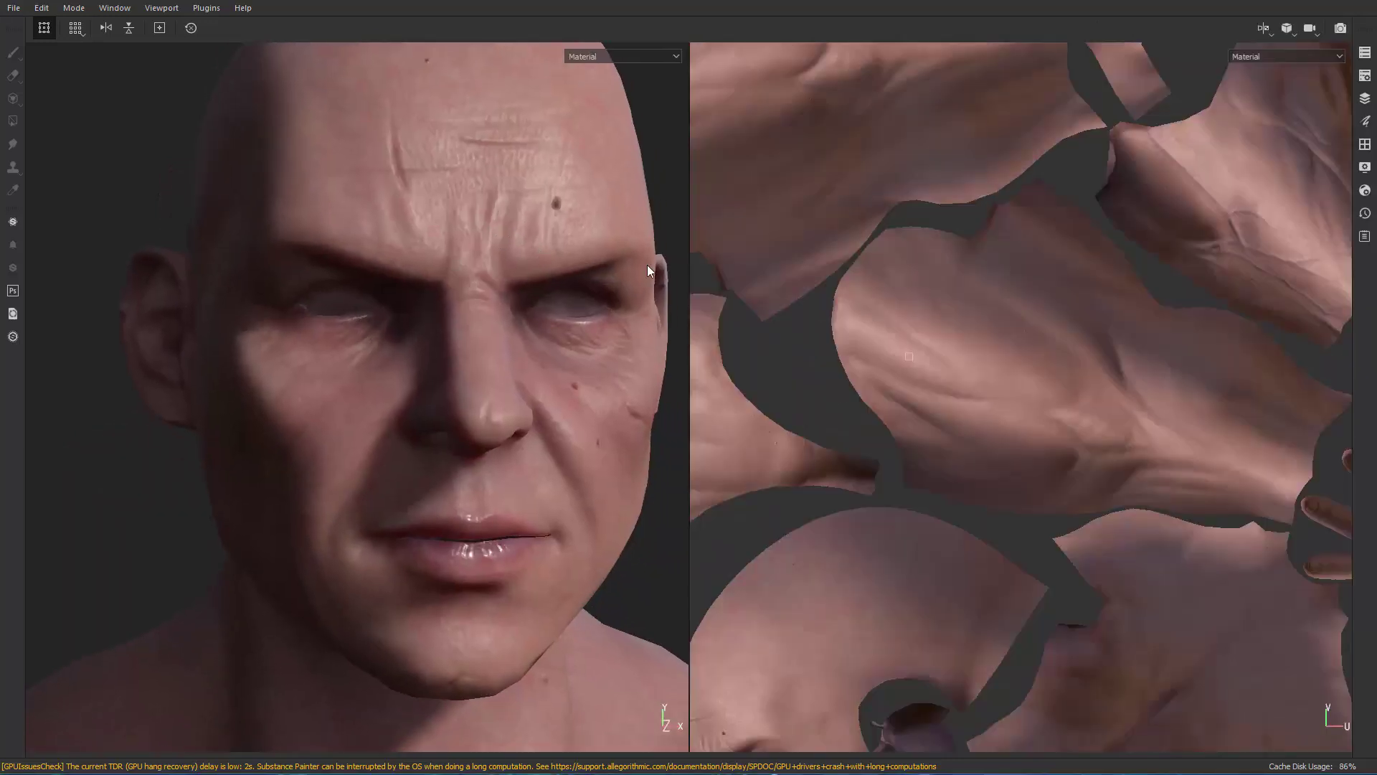
pyautogui.keyDown('alt'); pyautogui.moveTo(592, 244); pyautogui.dragTo(532, 261); pyautogui.keyUp('alt')
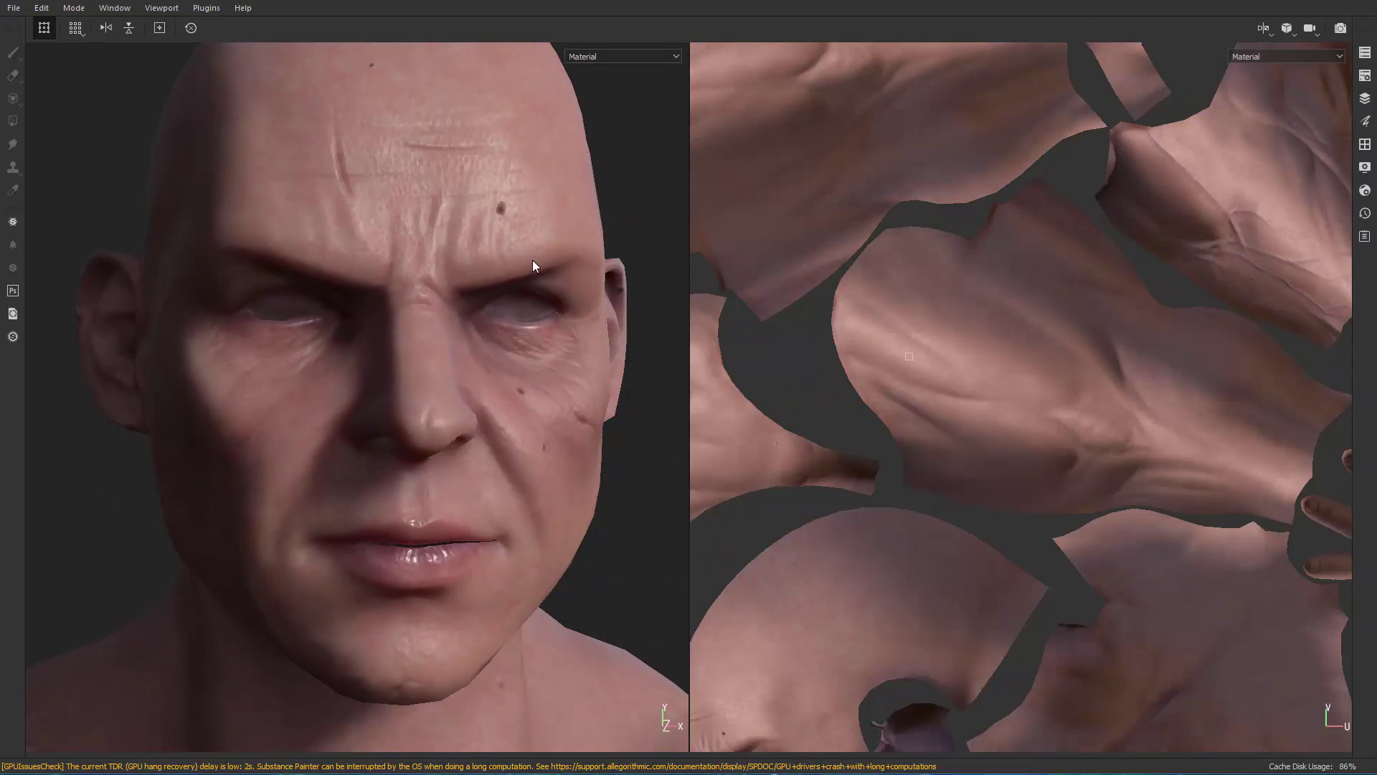
pyautogui.press('F2')
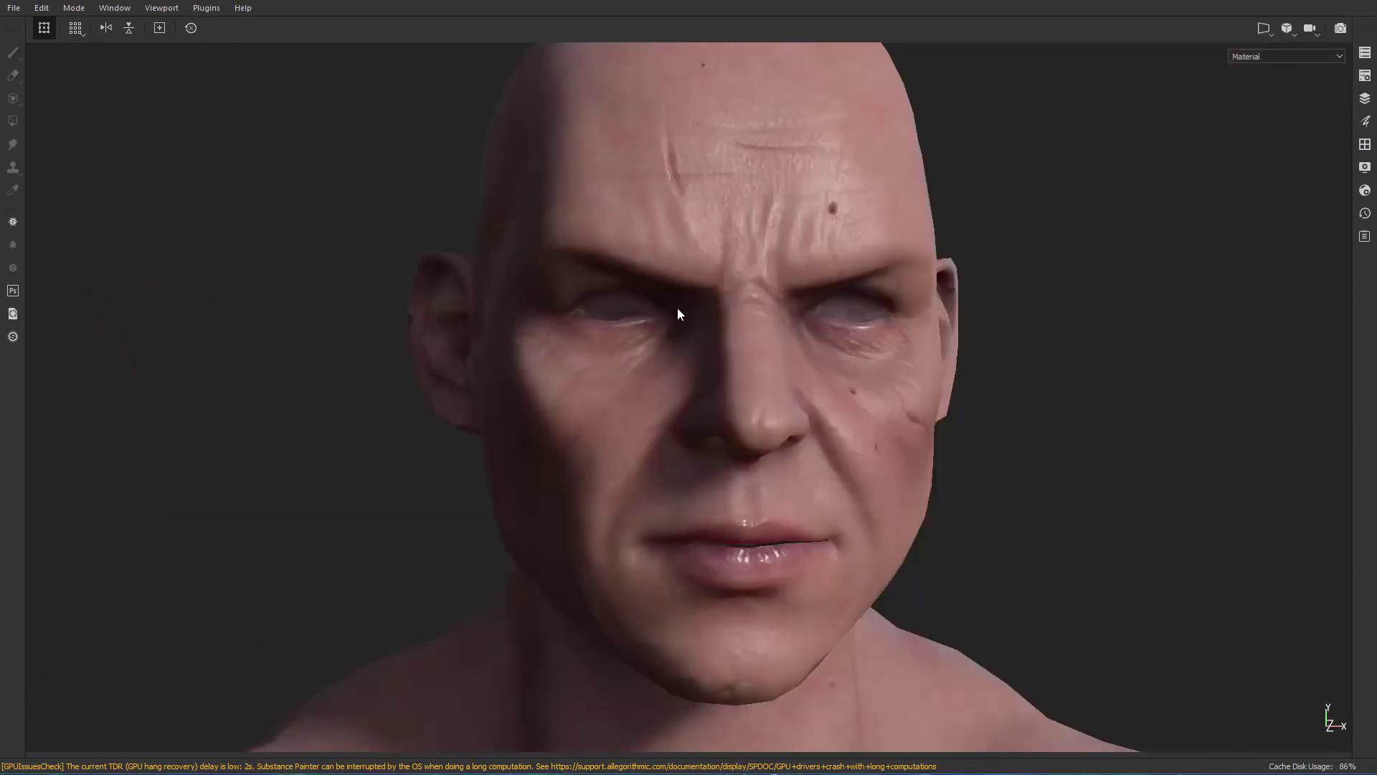
pyautogui.keyDown('alt'); pyautogui.moveTo(677, 308); pyautogui.dragTo(578, 286); pyautogui.keyUp('alt')
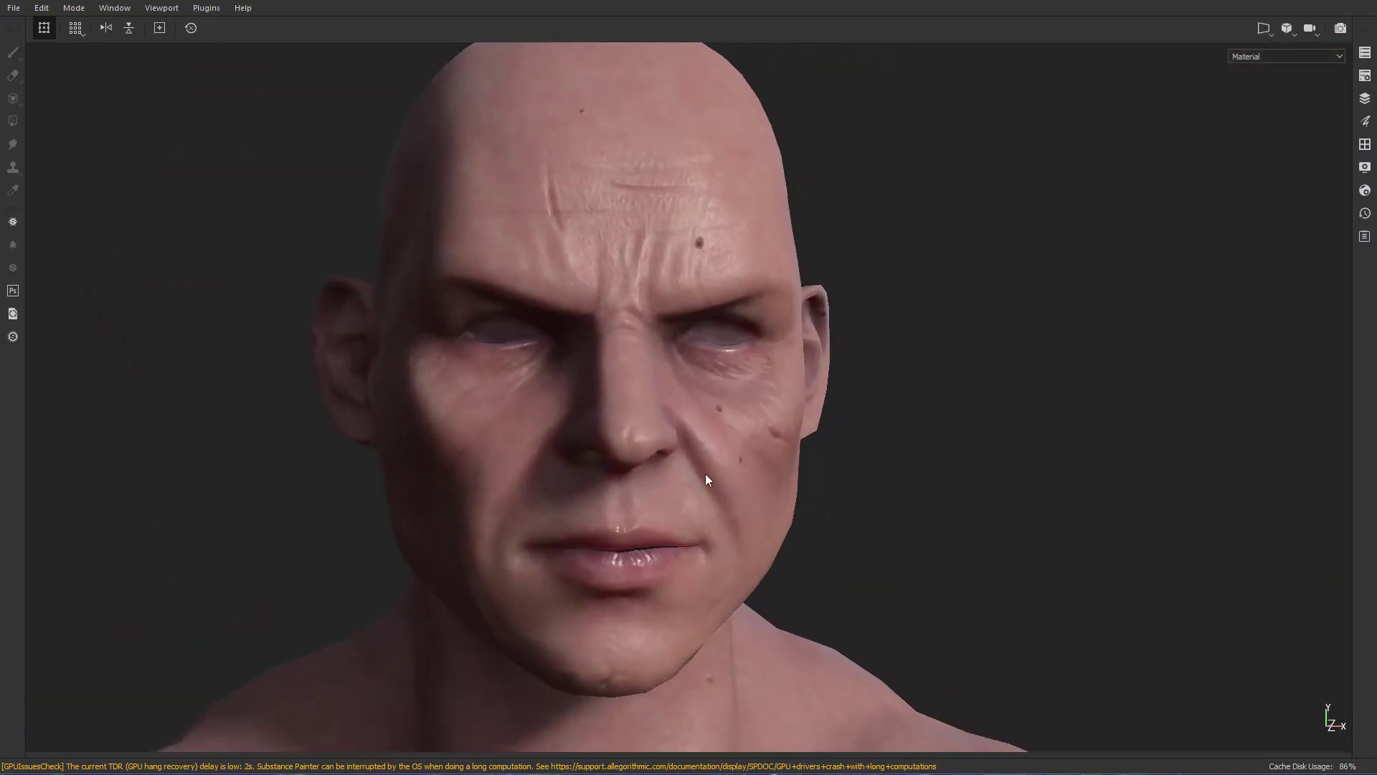
pyautogui.keyDown('alt'); pyautogui.moveTo(924, 340); pyautogui.dragTo(980, 363); pyautogui.keyUp('alt')
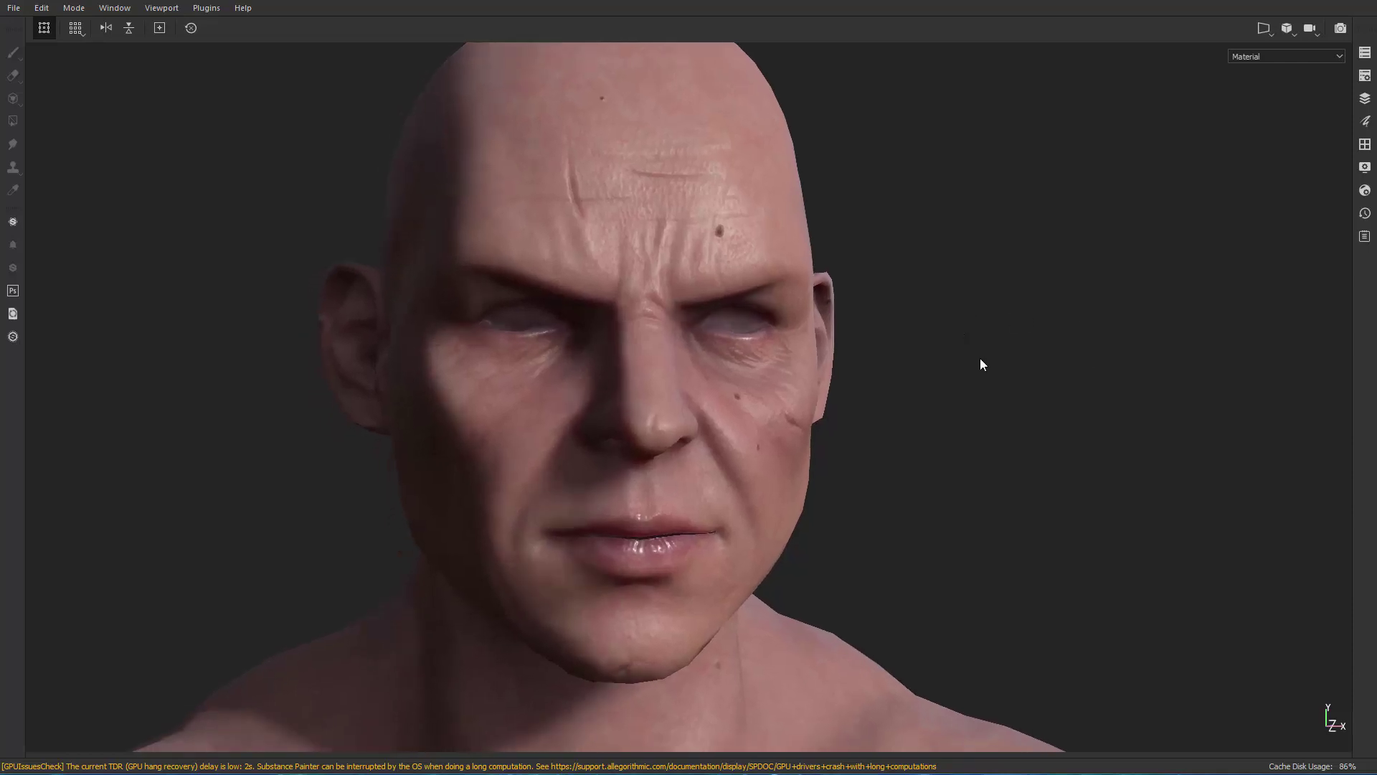
# Activate the post effects in the camera section of the display settings.
pyautogui.click(1365, 167)
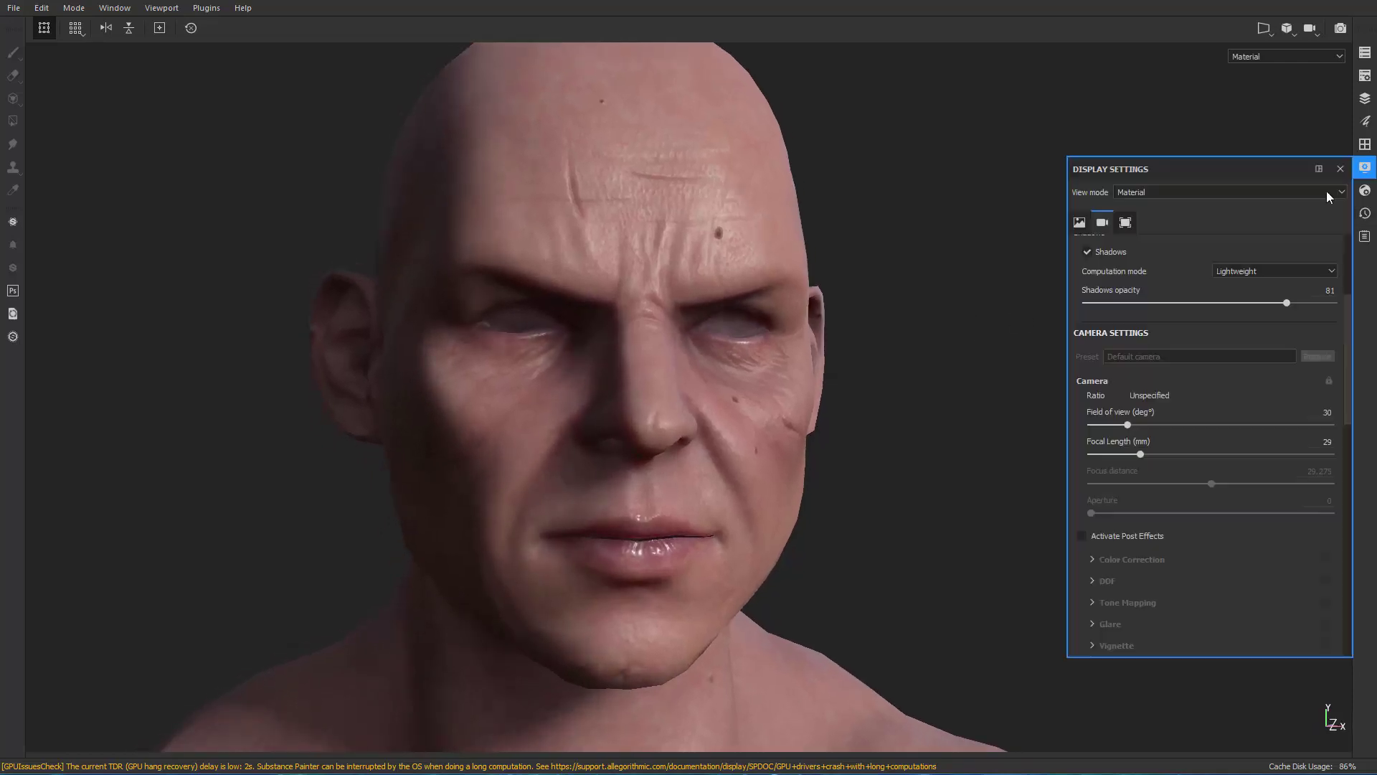
pyautogui.moveTo(1237, 171); pyautogui.dragTo(1171, 97)
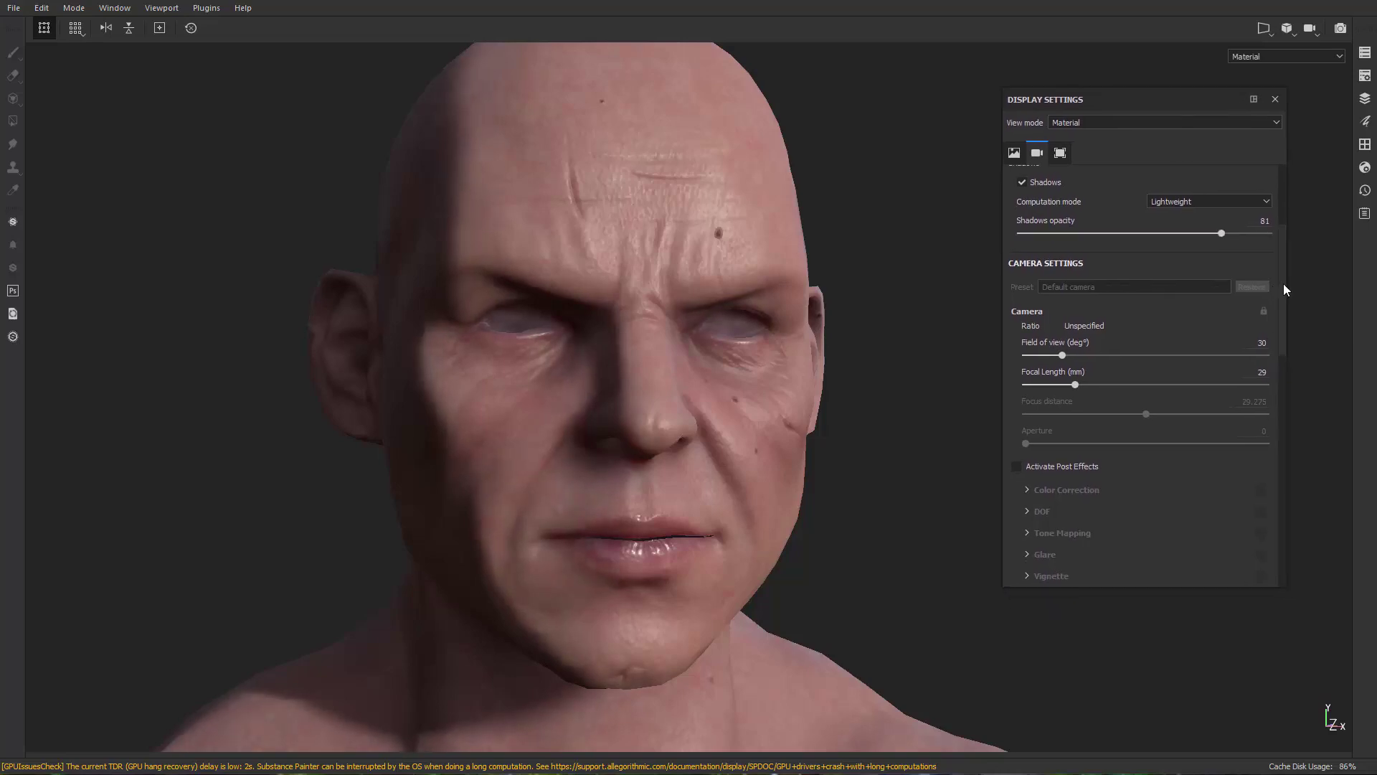
pyautogui.moveTo(1284, 282); pyautogui.dragTo(1284, 337)
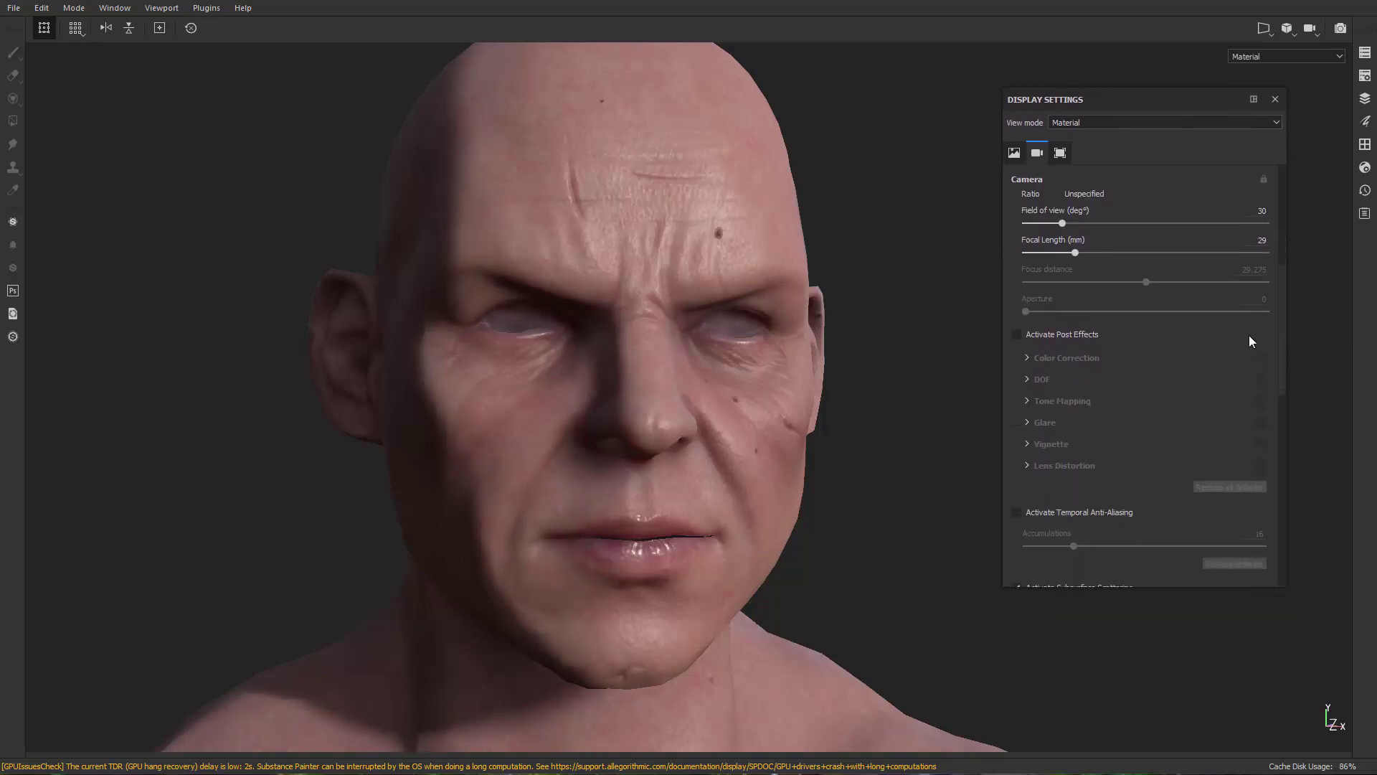
pyautogui.click(1017, 334)
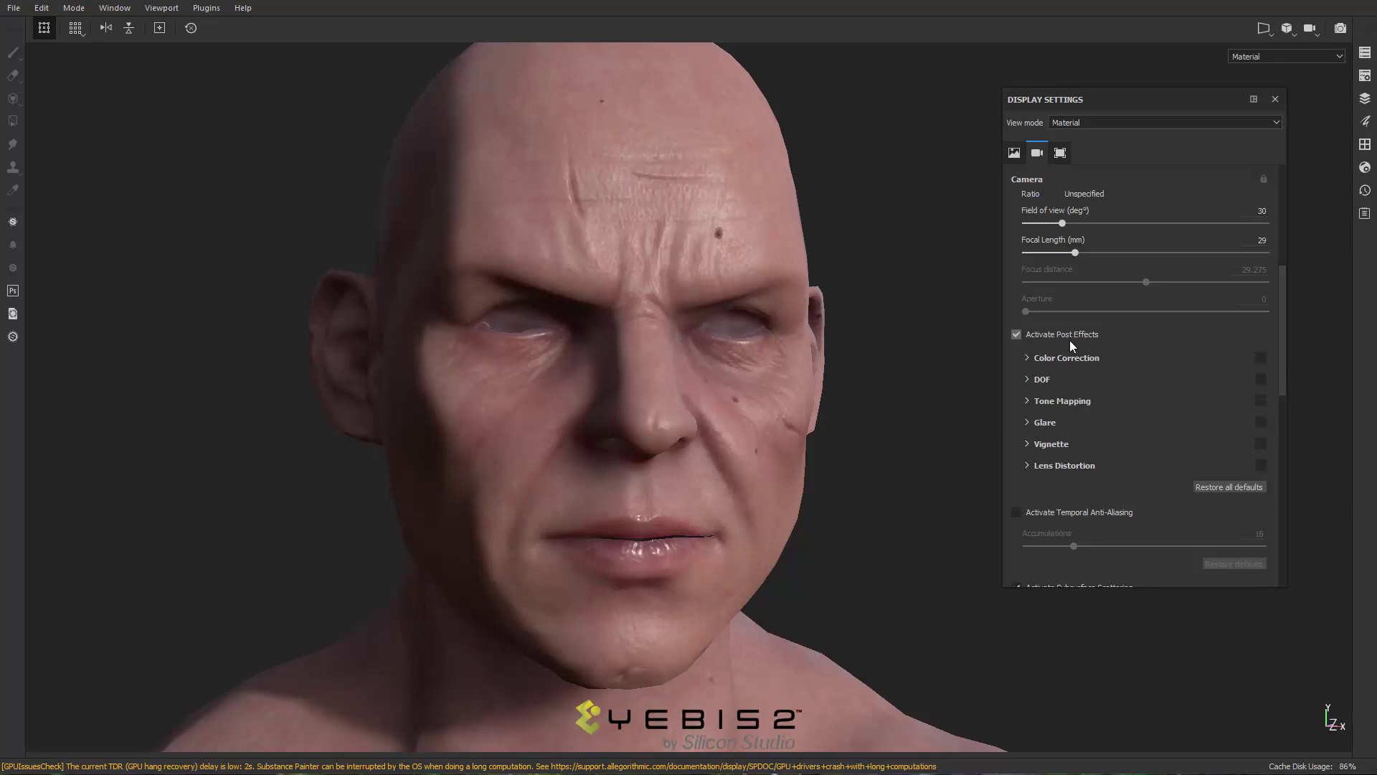
# Enable Color Correction in the post effects and set its contrast to 1.01.
pyautogui.moveTo(889, 403)
pyautogui.keyDown('alt'); pyautogui.mouseDown(button='middle')
pyautogui.moveTo(916, 406)
pyautogui.moveTo(906, 398)
pyautogui.mouseUp(button='middle'); pyautogui.keyUp('alt')
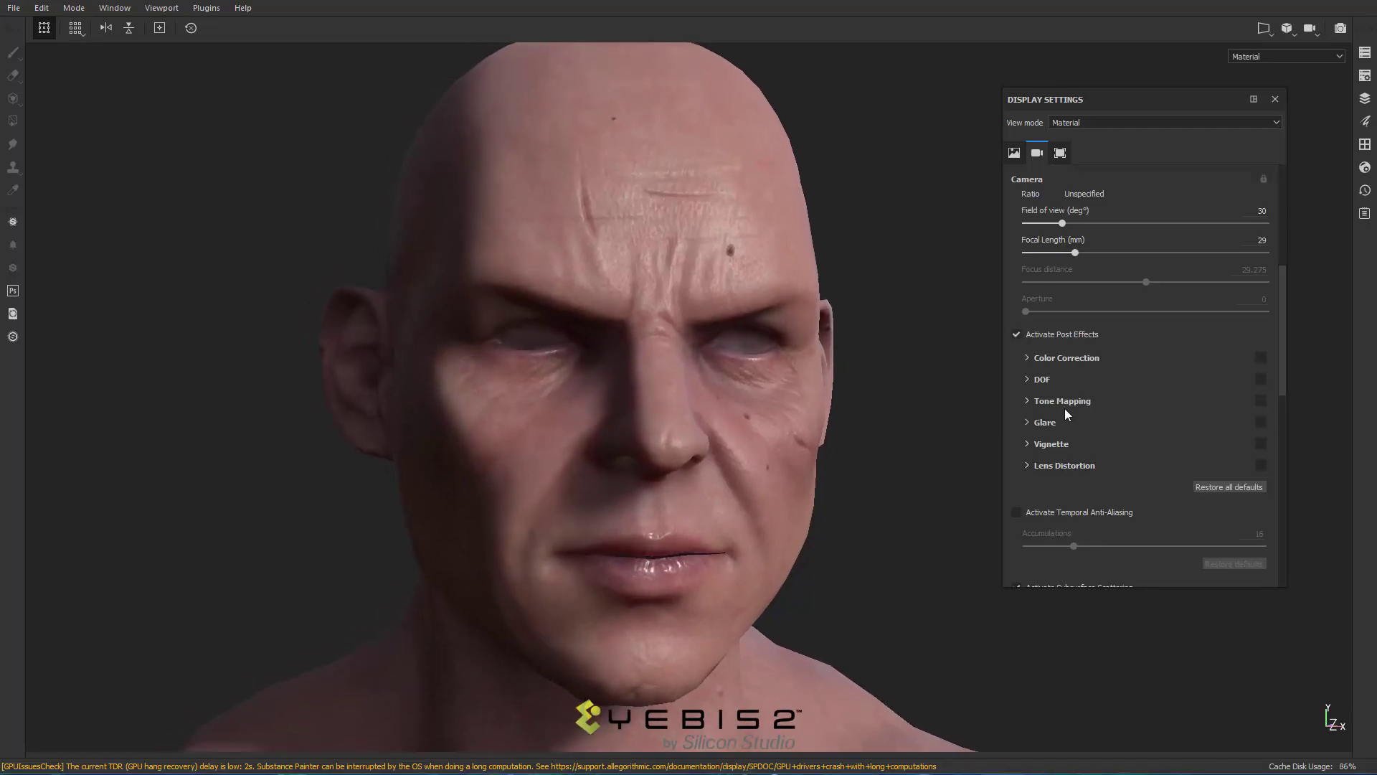
pyautogui.click(1041, 365)
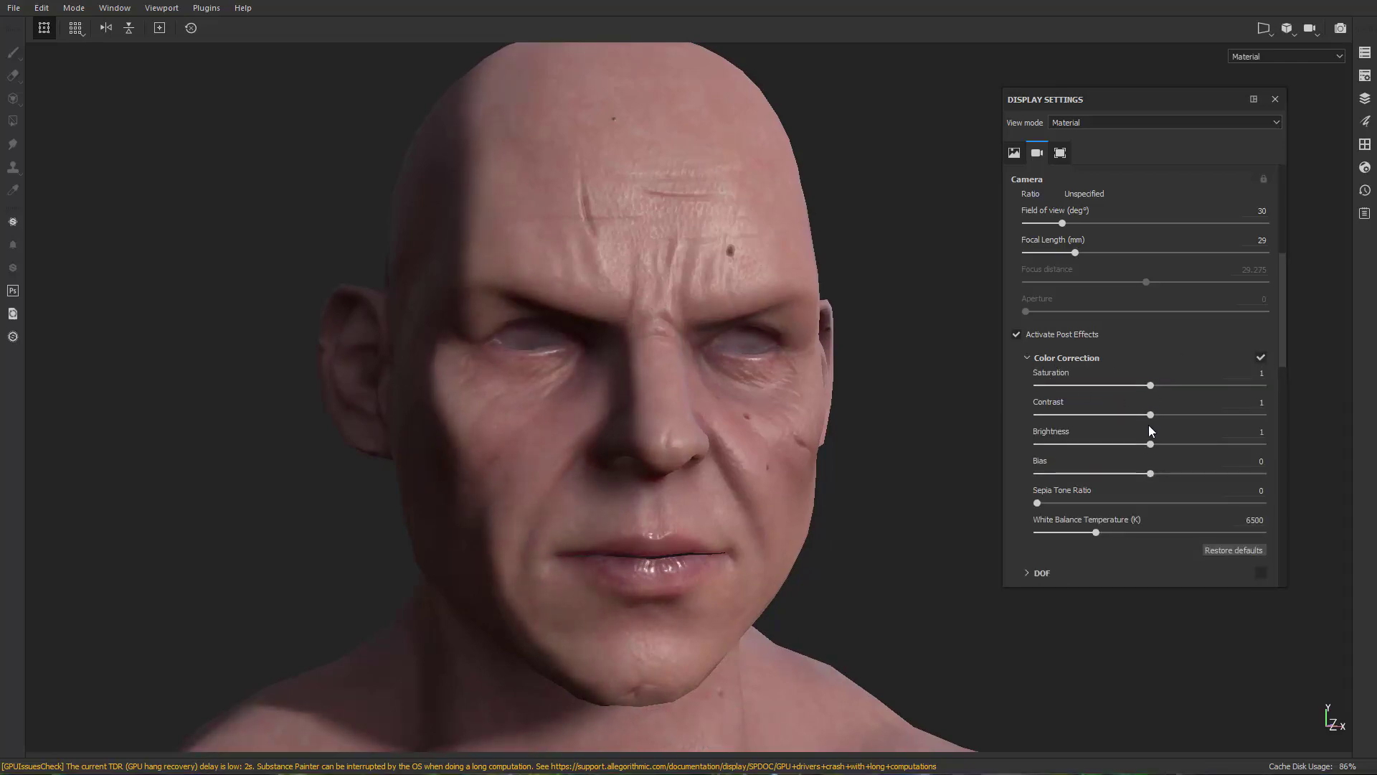
pyautogui.moveTo(1151, 419); pyautogui.dragTo(1155, 419)
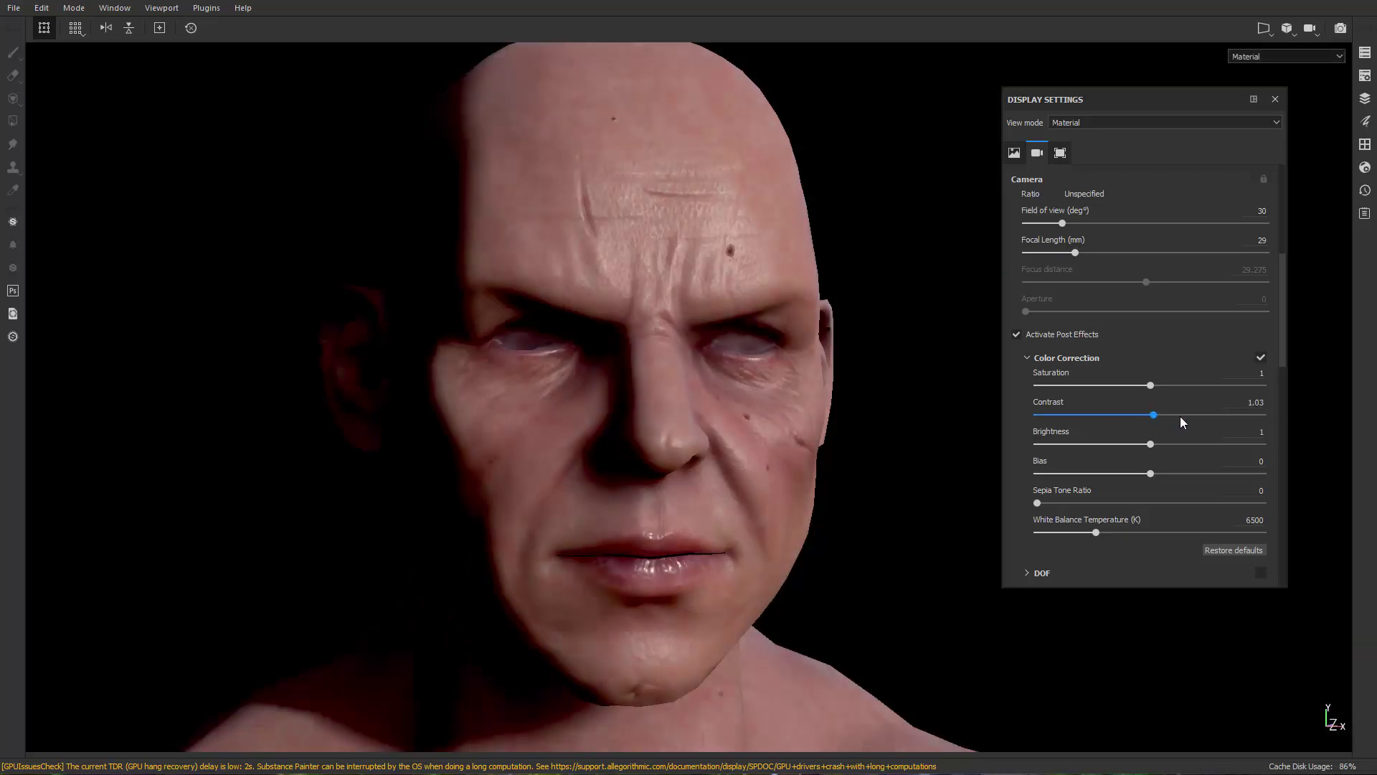
pyautogui.click(1251, 405)
pyautogui.press('Return')
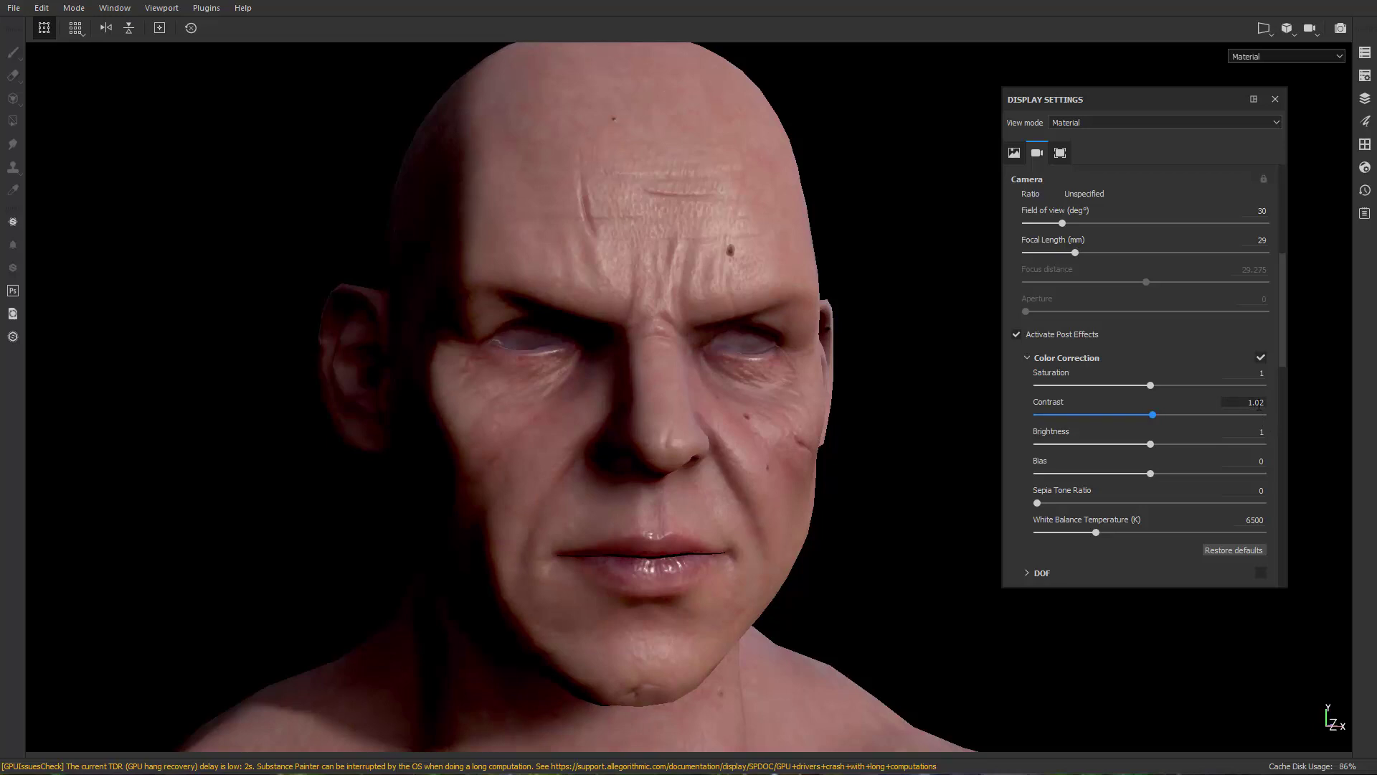
pyautogui.click(1257, 406)
pyautogui.press('Return')
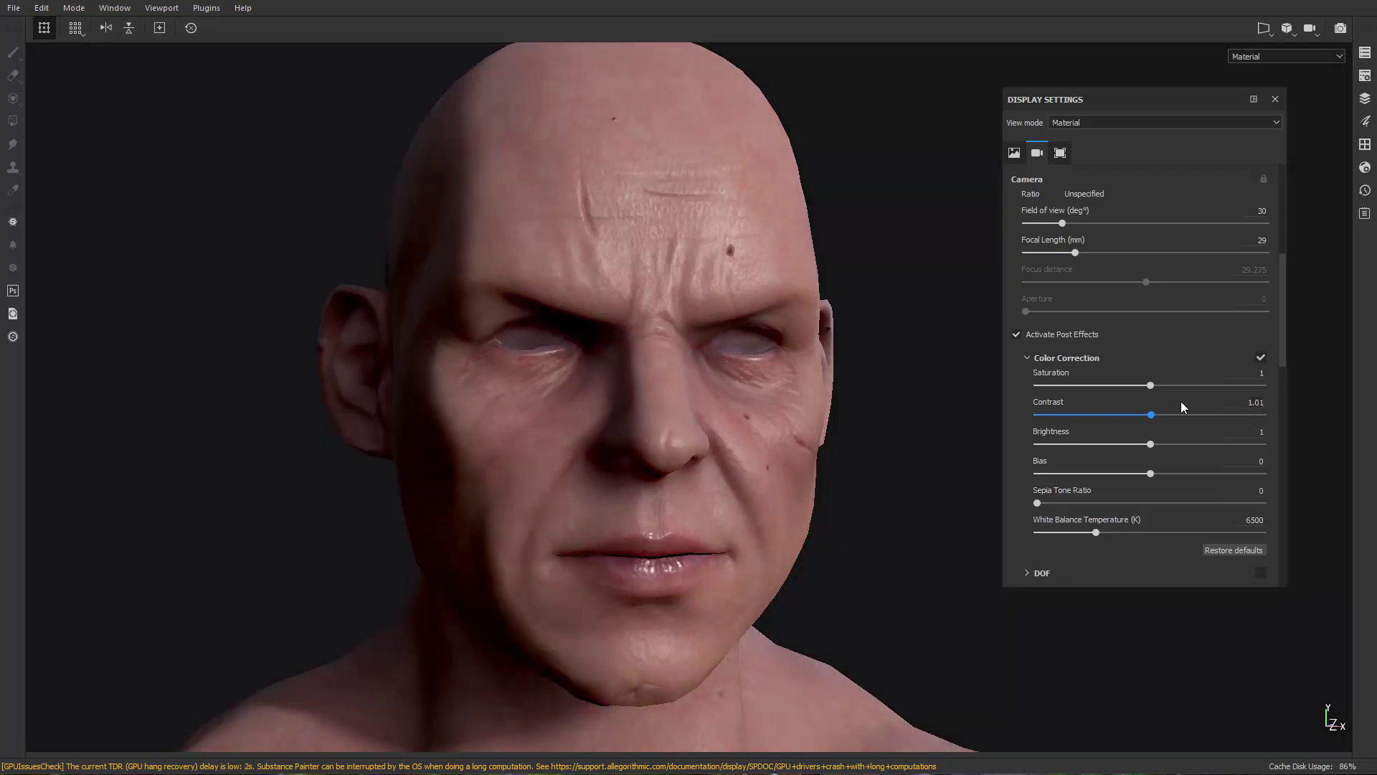
# Set the color correction saturation to 0.77, bias to 0 and brightness to 1.16.
pyautogui.moveTo(1150, 385); pyautogui.dragTo(1124, 385)
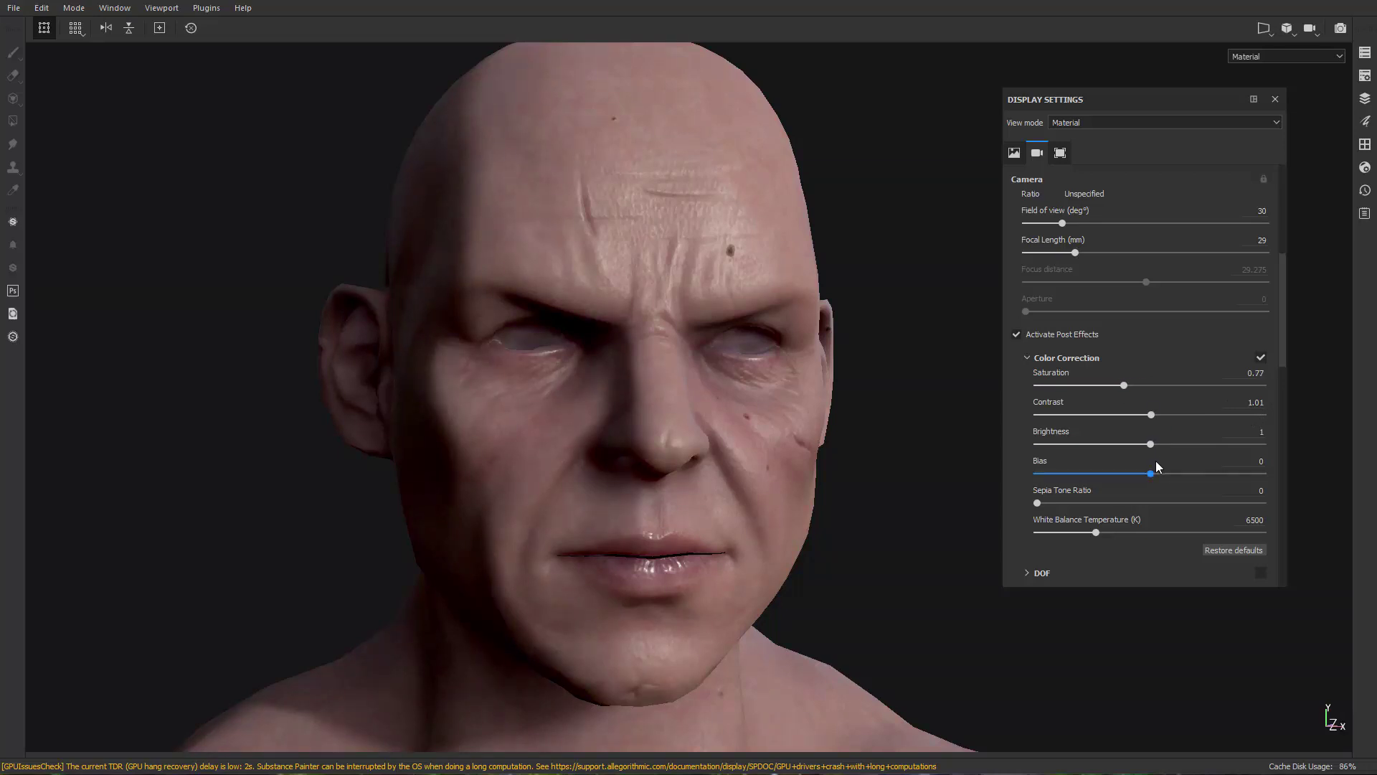
pyautogui.moveTo(1152, 473); pyautogui.dragTo(1151, 474)
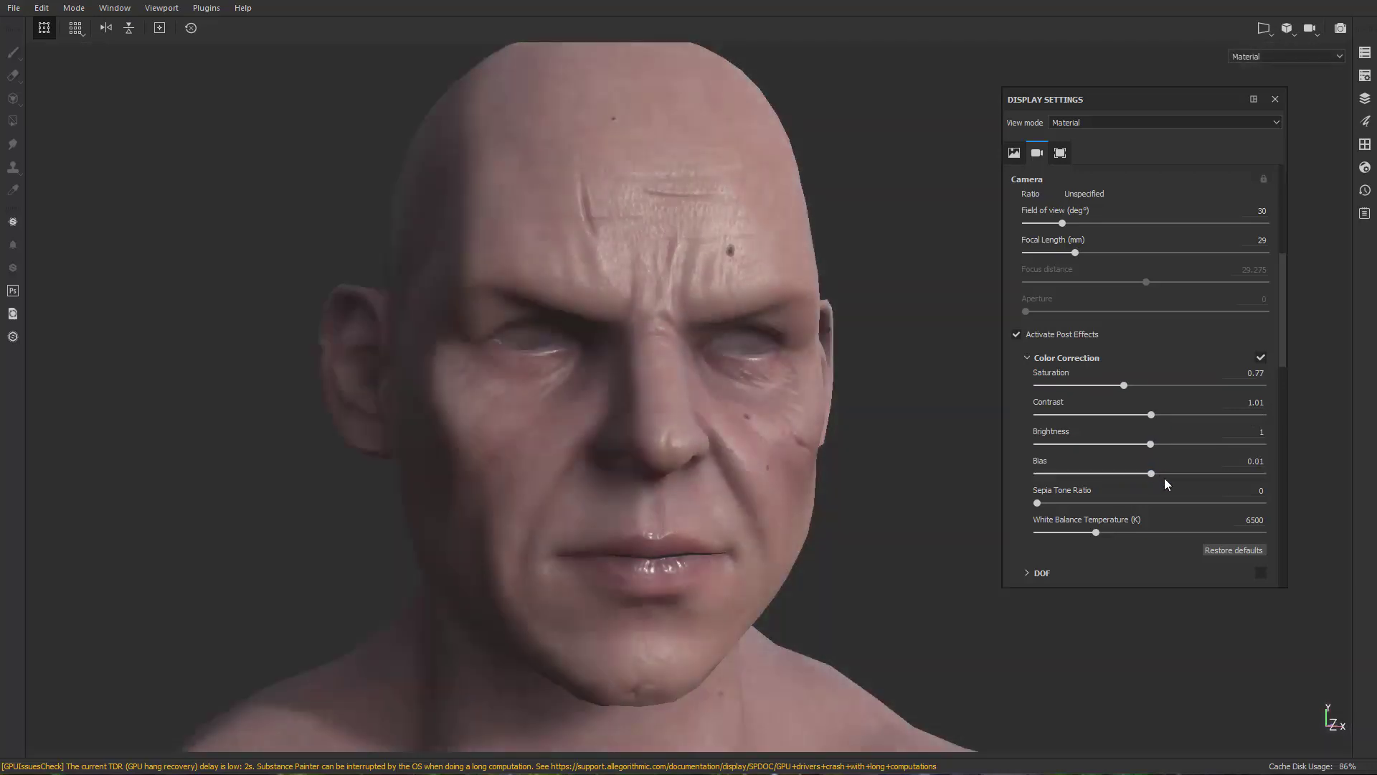
pyautogui.click(1228, 462)
pyautogui.write('0')
pyautogui.press('Return')
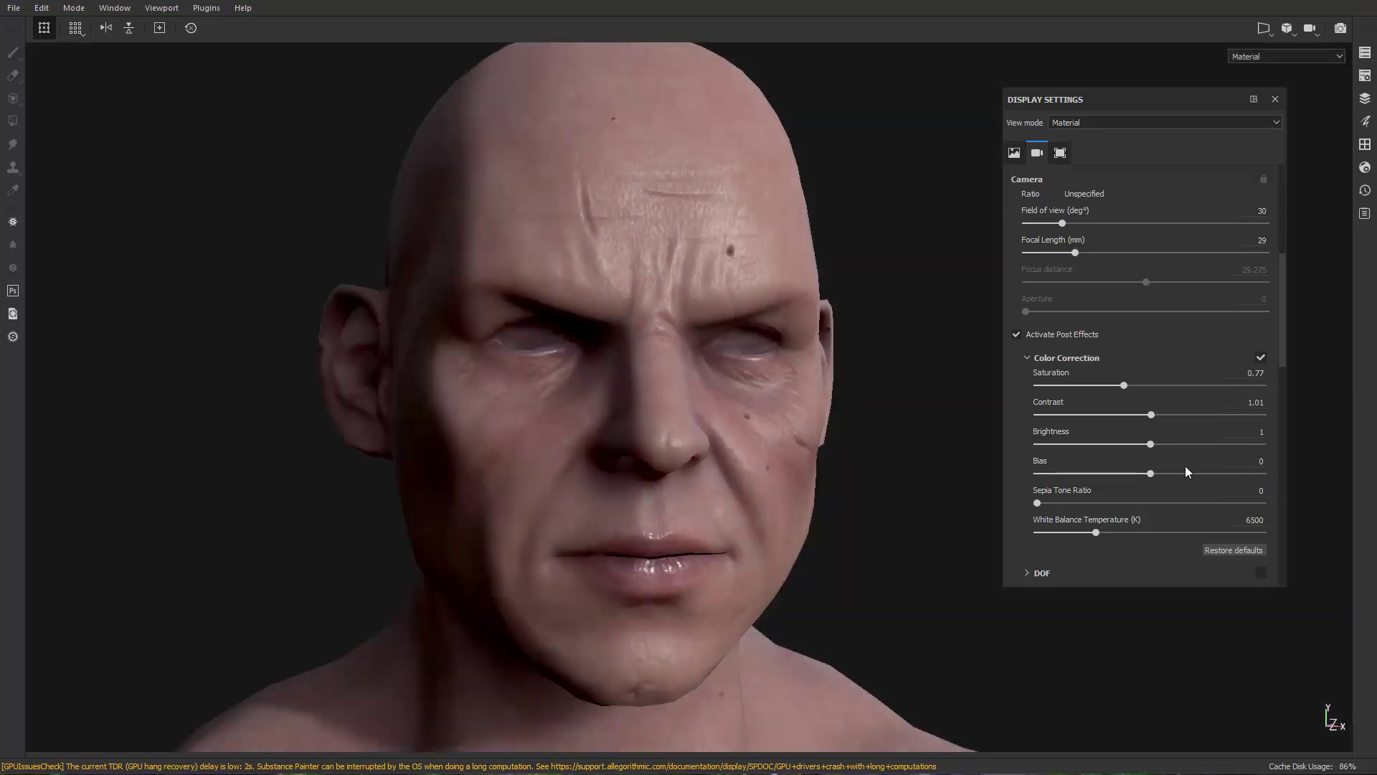
pyautogui.moveTo(1151, 444); pyautogui.dragTo(1167, 445)
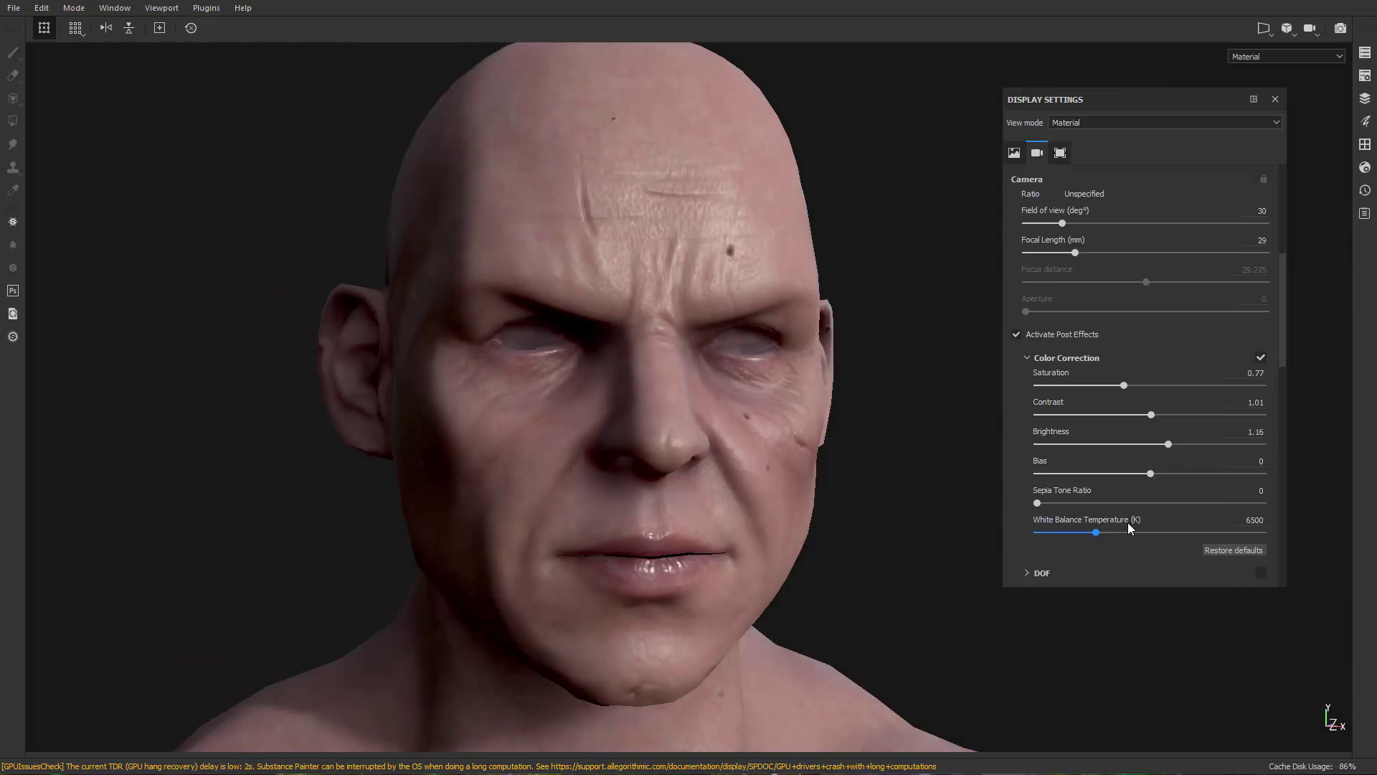
# Enable the Vignette post effect with a strength of 0.64 and check the darkened edges around the head.
pyautogui.scroll(-3, 1282, 373)
pyautogui.scroll(-5, 1280, 407)
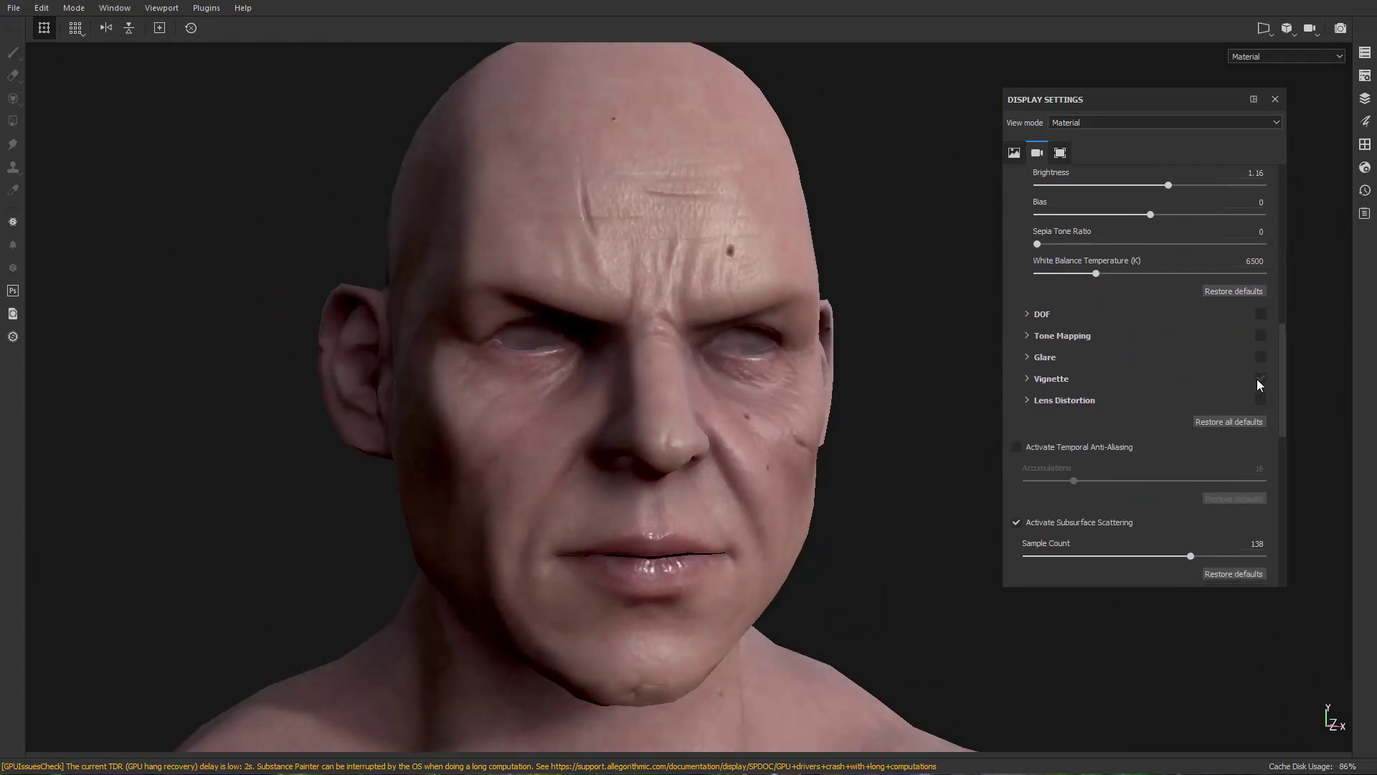
pyautogui.click(1260, 378)
pyautogui.click(1027, 378)
pyautogui.moveTo(1082, 406); pyautogui.dragTo(1182, 407)
pyautogui.keyDown('alt'); pyautogui.moveTo(933, 463); pyautogui.dragTo(902, 474); pyautogui.keyUp('alt')
pyautogui.keyDown('alt'); pyautogui.moveTo(903, 474); pyautogui.dragTo(1004, 459, button='middle'); pyautogui.keyUp('alt')
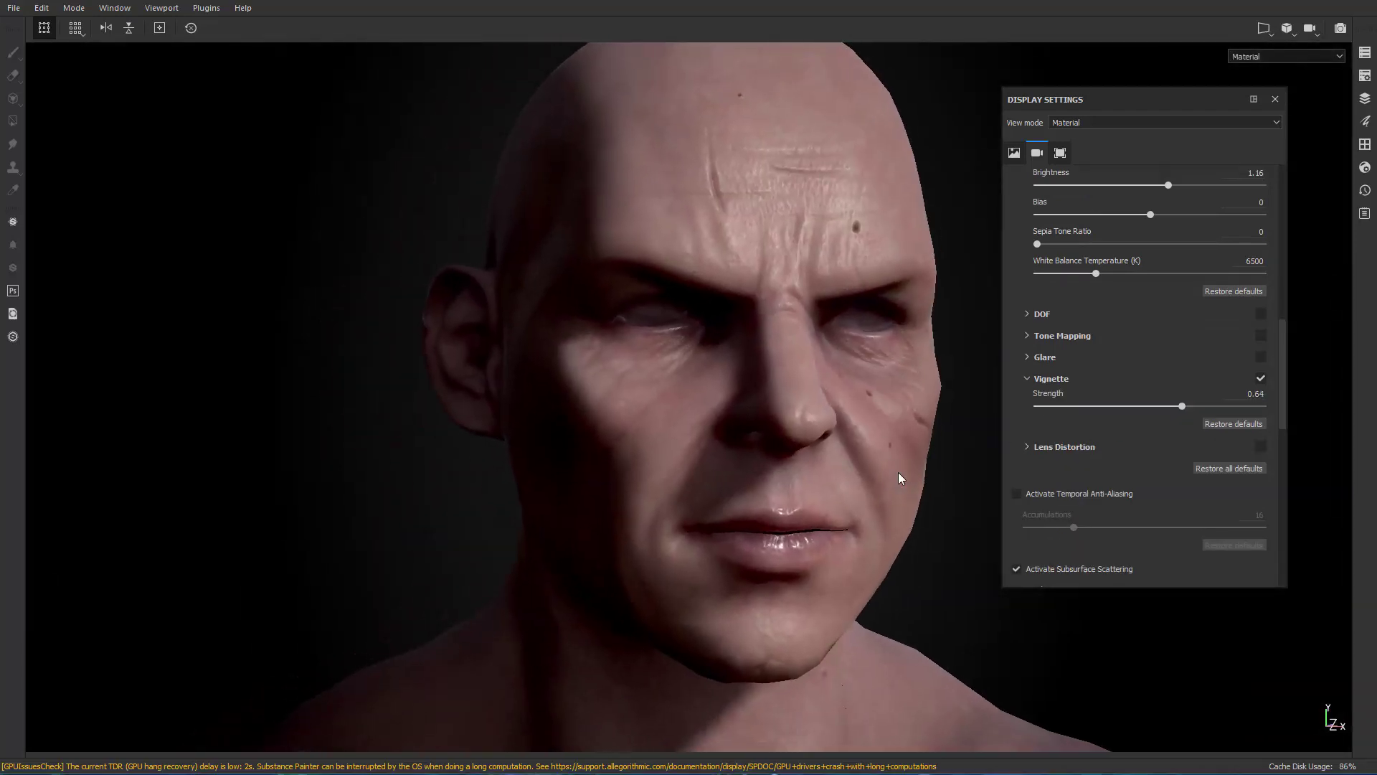
pyautogui.keyDown('alt'); pyautogui.moveTo(864, 464); pyautogui.dragTo(811, 495, button='middle'); pyautogui.keyUp('alt')
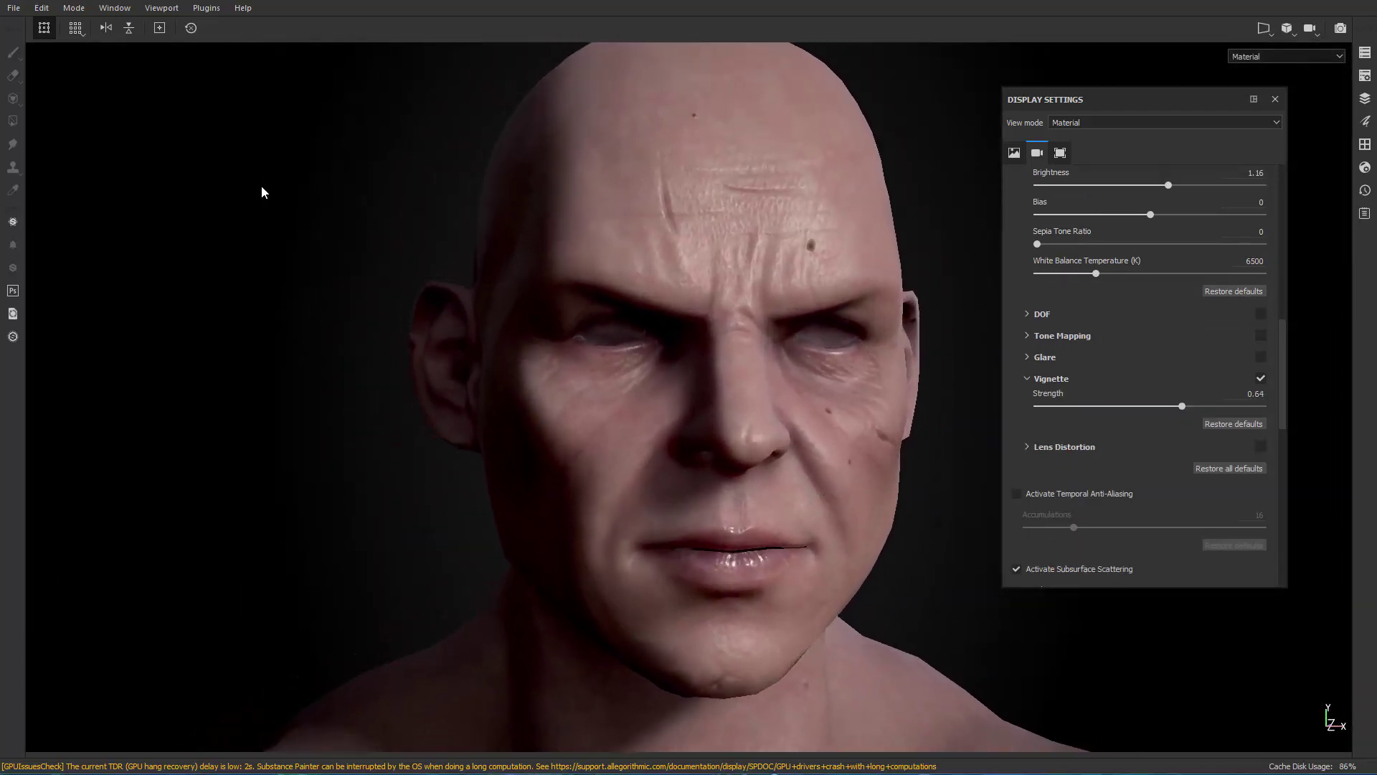
# Activate temporal anti-aliasing and raise the subsurface scattering sample count to 256.
pyautogui.moveTo(1281, 377); pyautogui.dragTo(1282, 415)
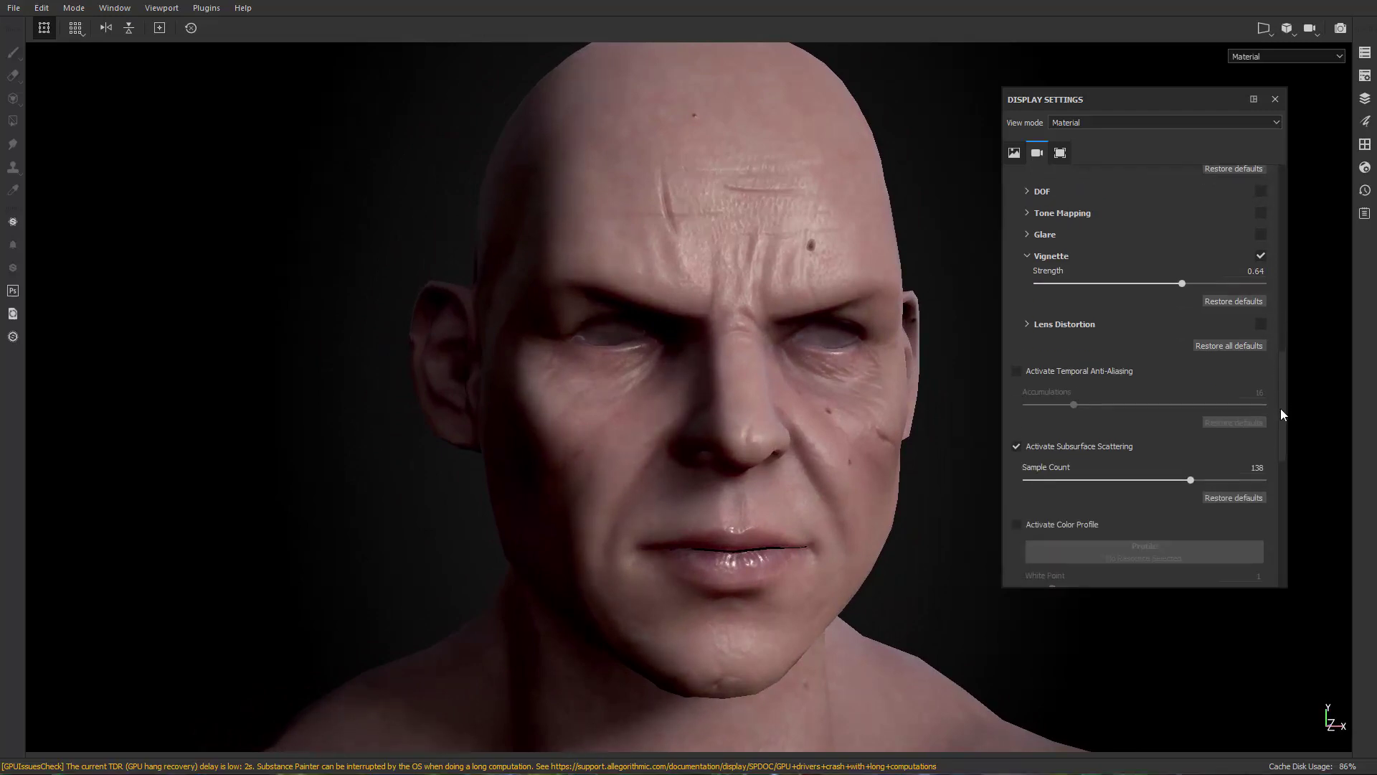
pyautogui.click(1017, 370)
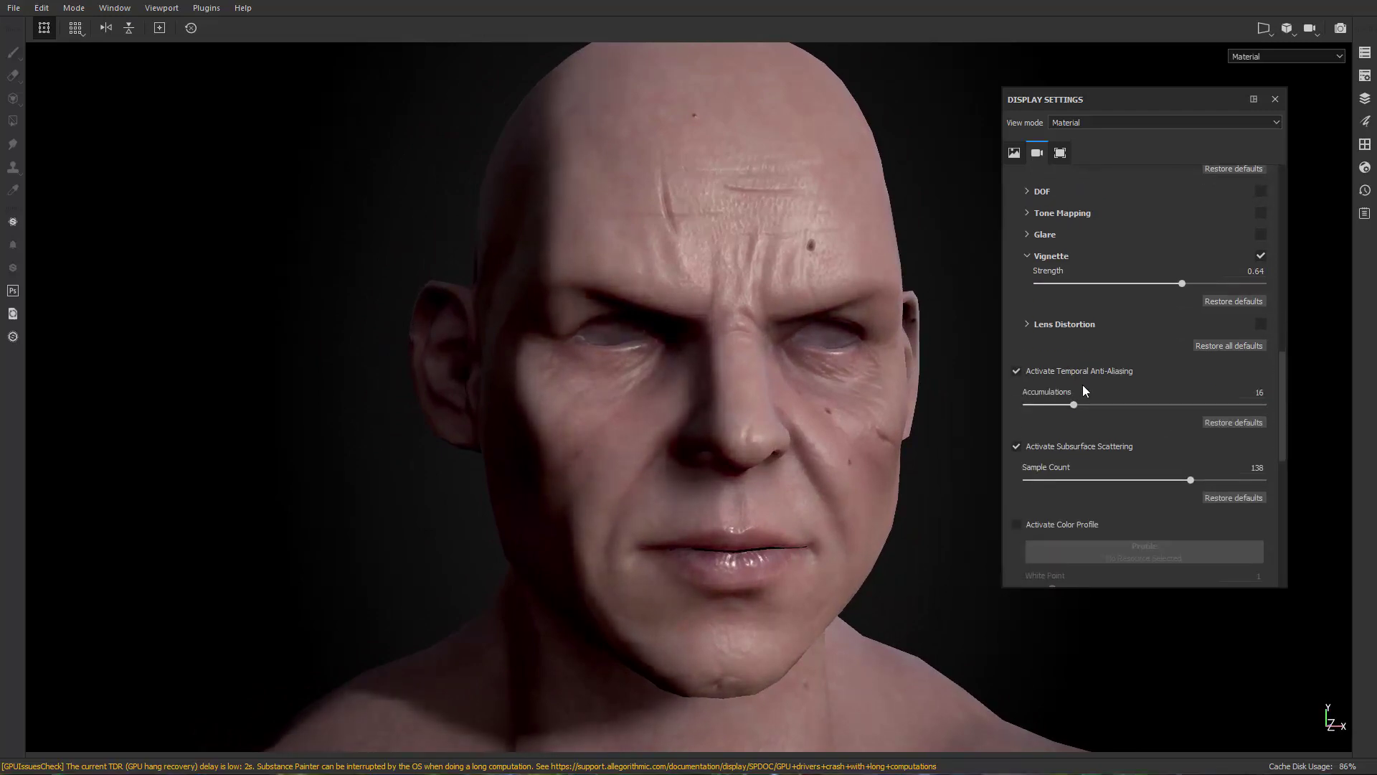
pyautogui.moveTo(1191, 480); pyautogui.dragTo(1281, 498)
pyautogui.scroll(-5, 1280, 497)
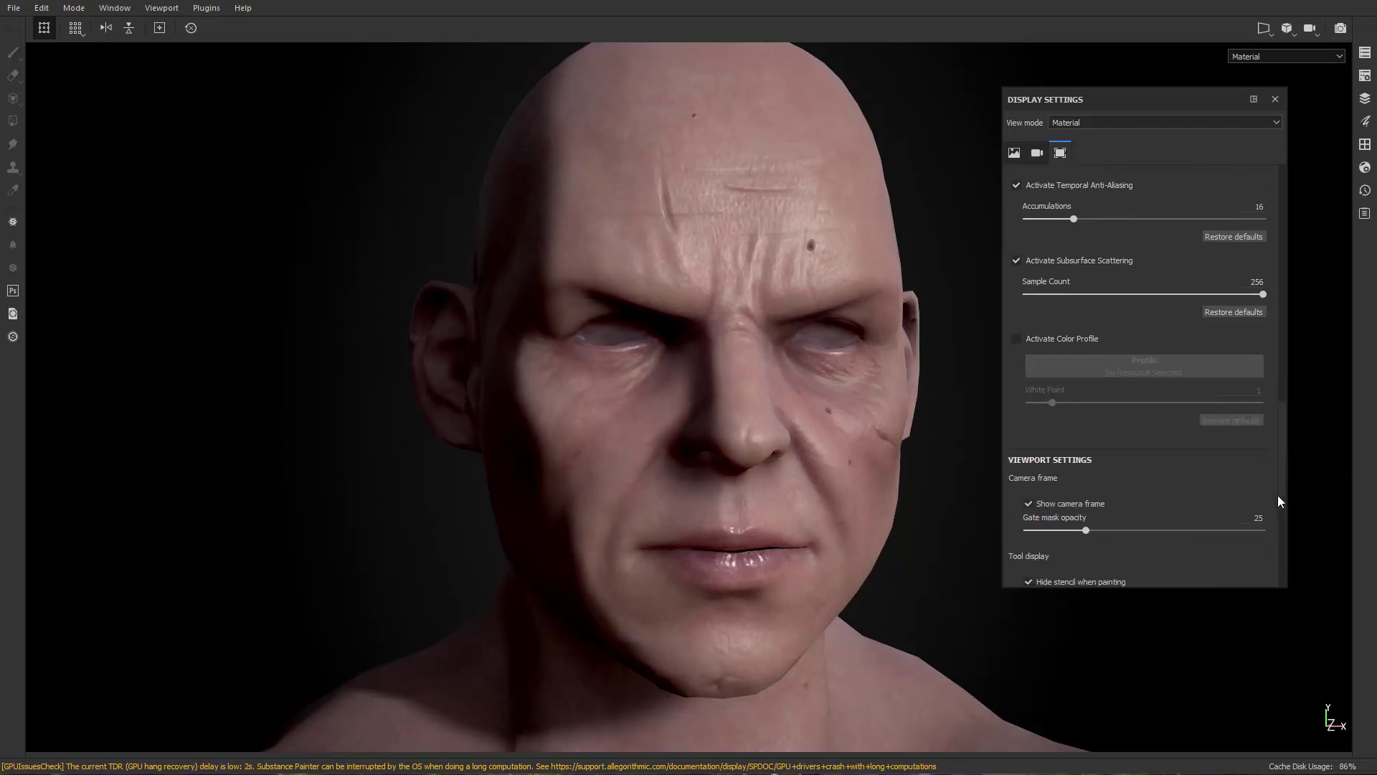
pyautogui.scroll(15, 1275, 479)
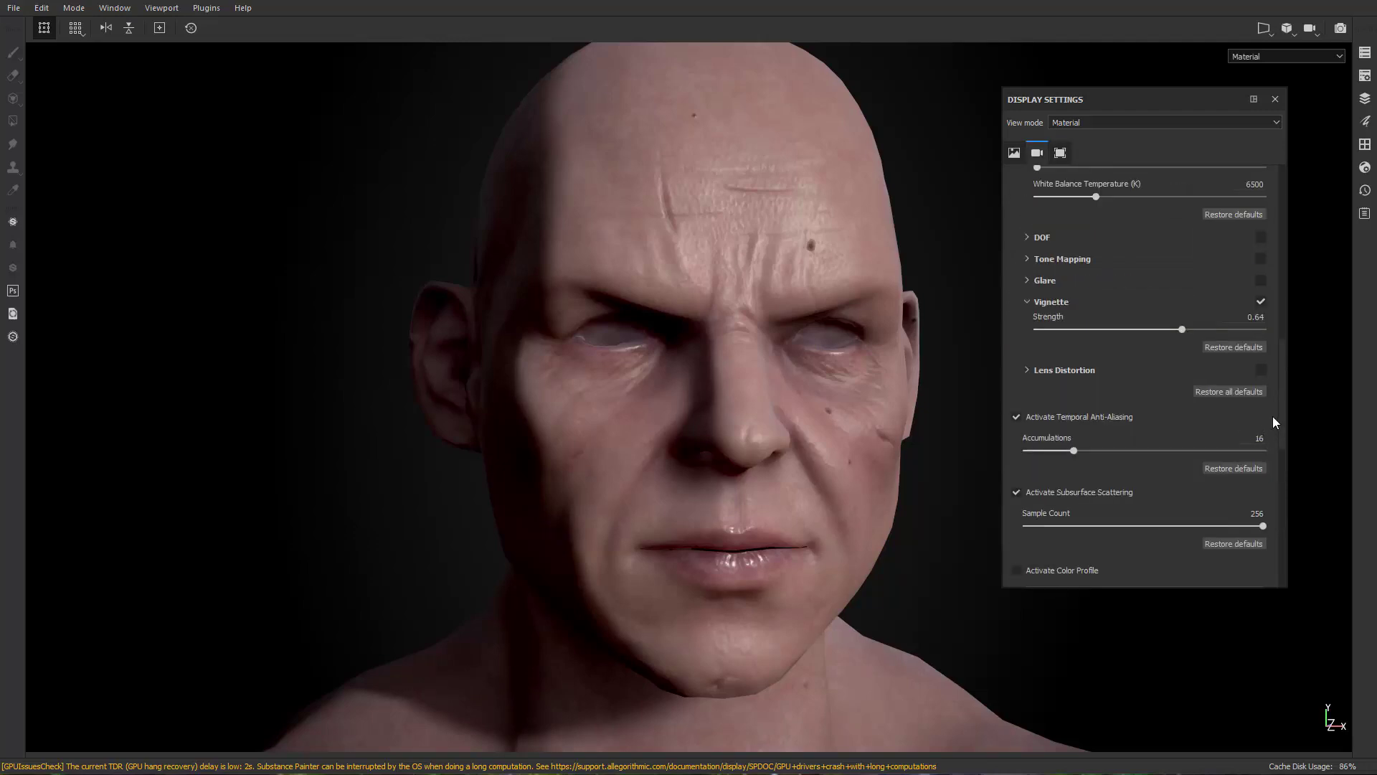
pyautogui.moveTo(924, 415)
pyautogui.keyDown('alt'); pyautogui.mouseDown()
pyautogui.moveTo(885, 400)
pyautogui.moveTo(904, 402)
pyautogui.mouseUp(); pyautogui.keyUp('alt')
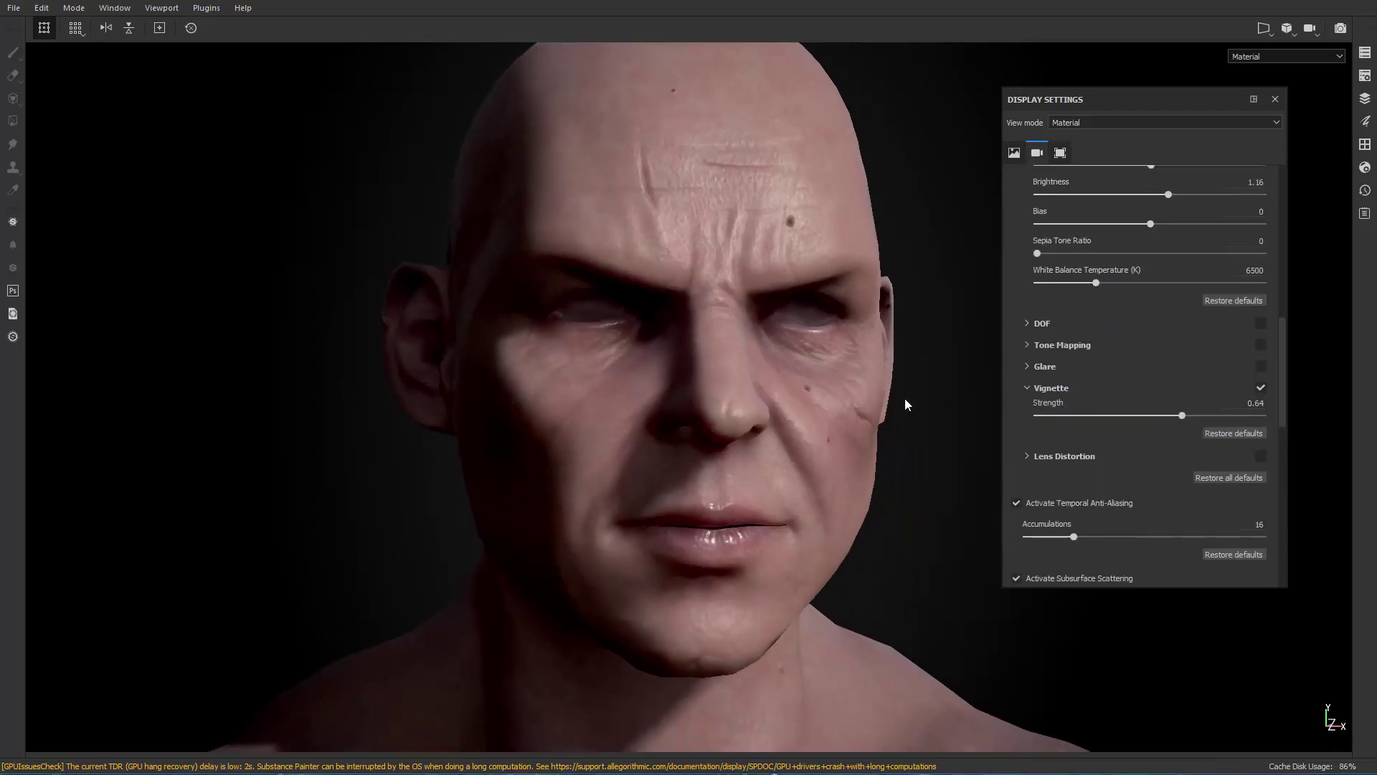
pyautogui.moveTo(904, 402)
pyautogui.keyDown('alt'); pyautogui.mouseDown(button='right')
pyautogui.moveTo(950, 421)
pyautogui.moveTo(701, 474)
pyautogui.mouseUp(button='right'); pyautogui.keyUp('alt')
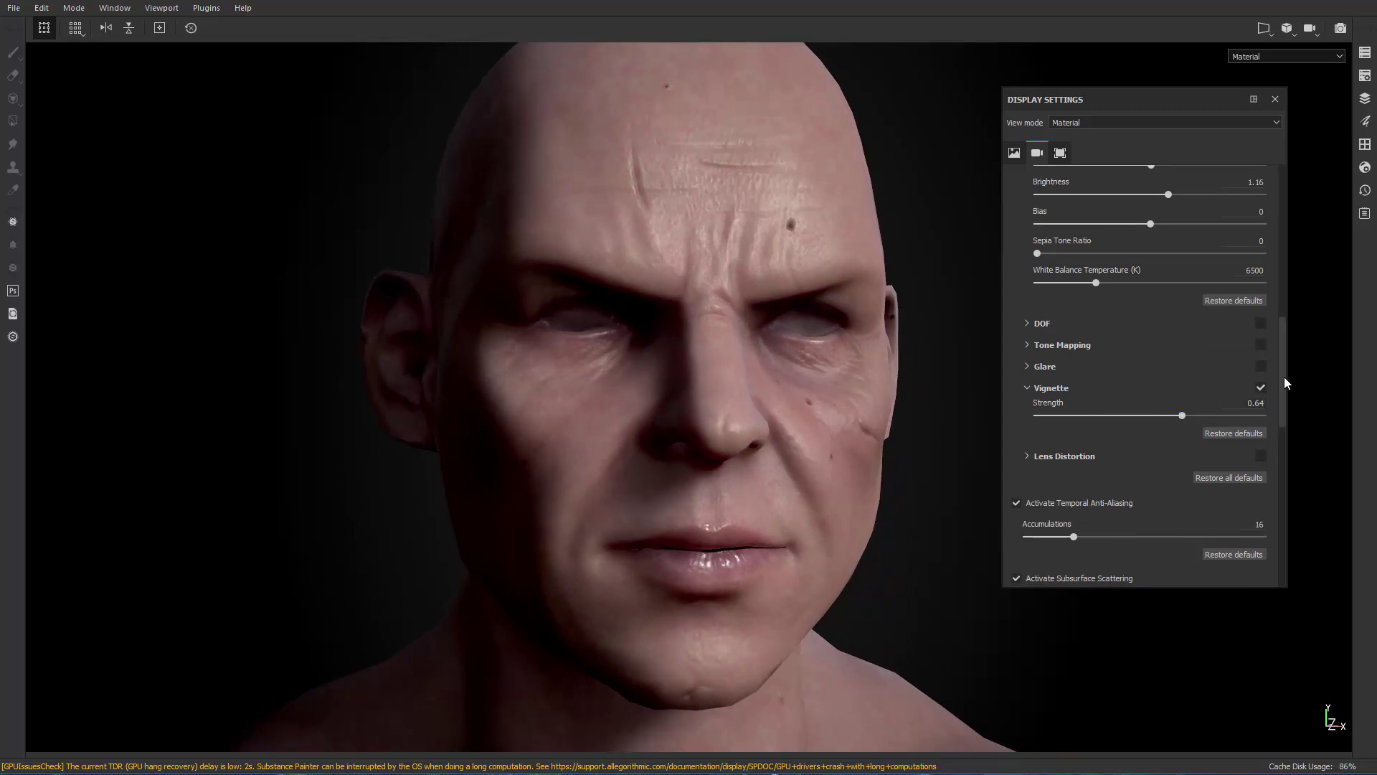
# Activate the color profile for the viewport and apply the orange_blue profile.
pyautogui.scroll(5, 1283, 390)
pyautogui.scroll(4, 1283, 295)
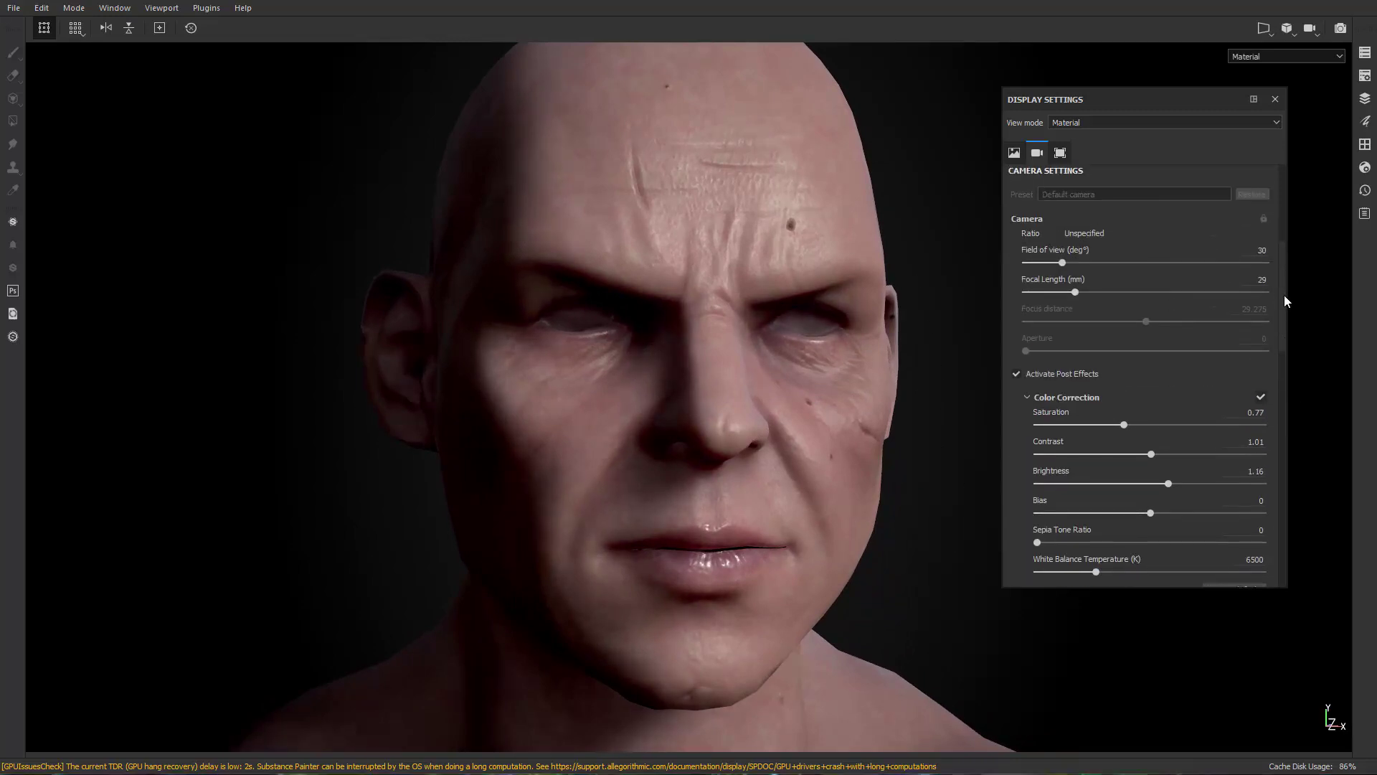
pyautogui.scroll(-6, 1285, 344)
pyautogui.scroll(-6, 1289, 391)
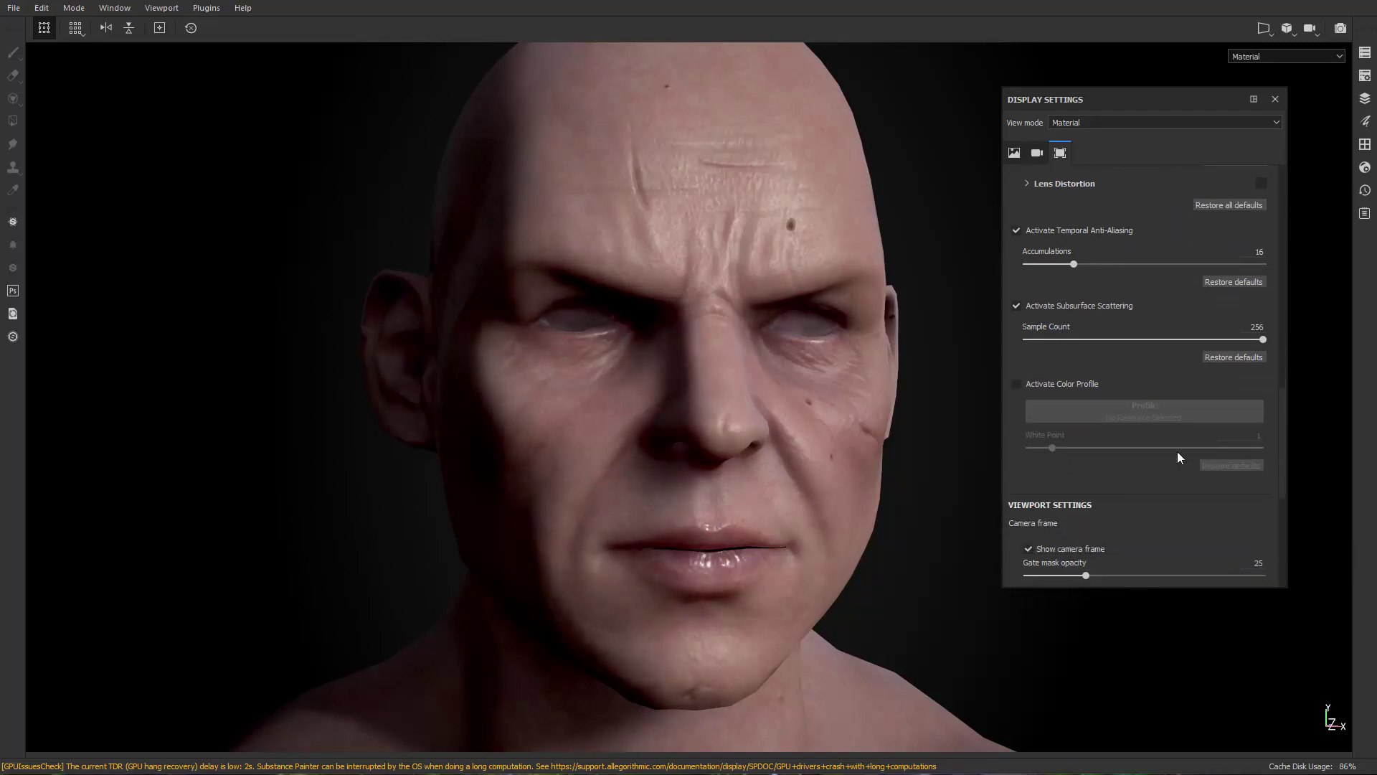
pyautogui.click(1040, 382)
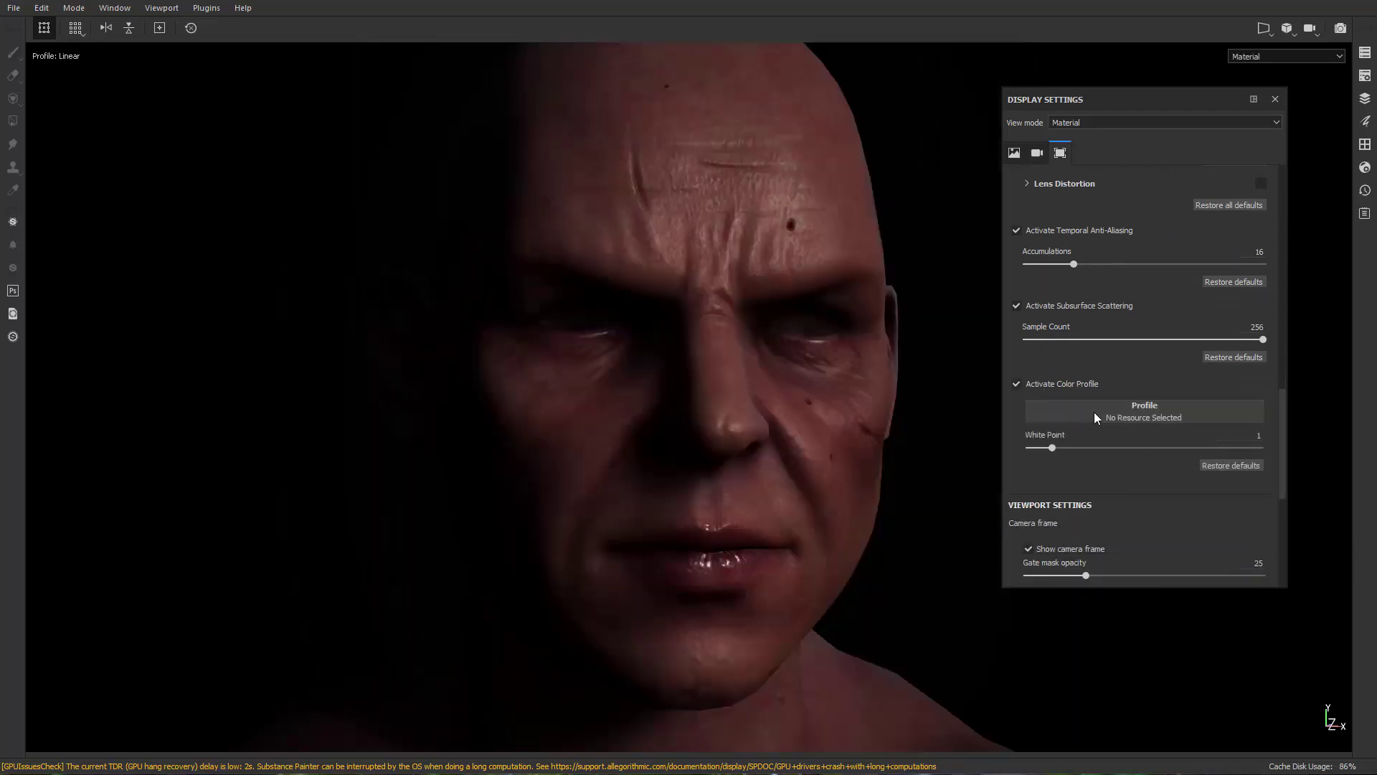
pyautogui.click(1095, 409)
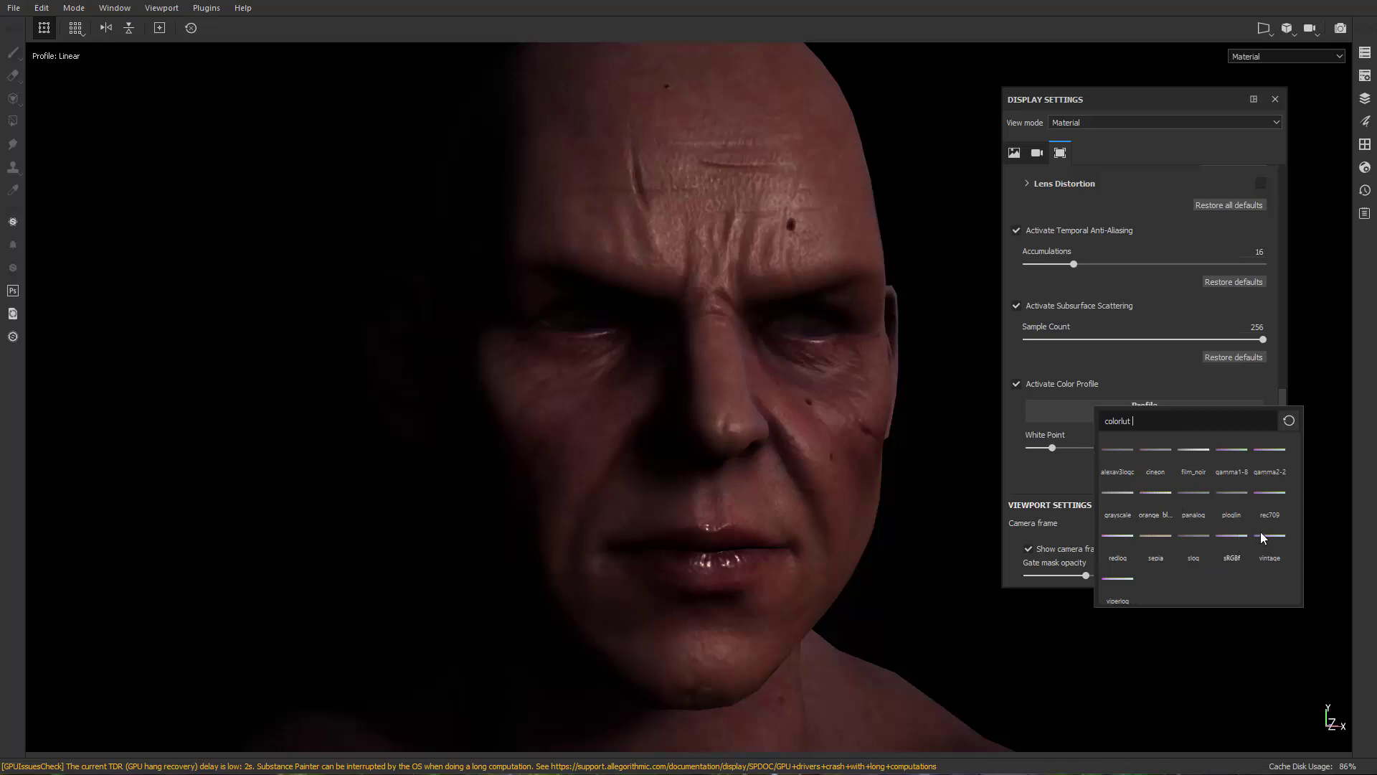
pyautogui.click(1157, 491)
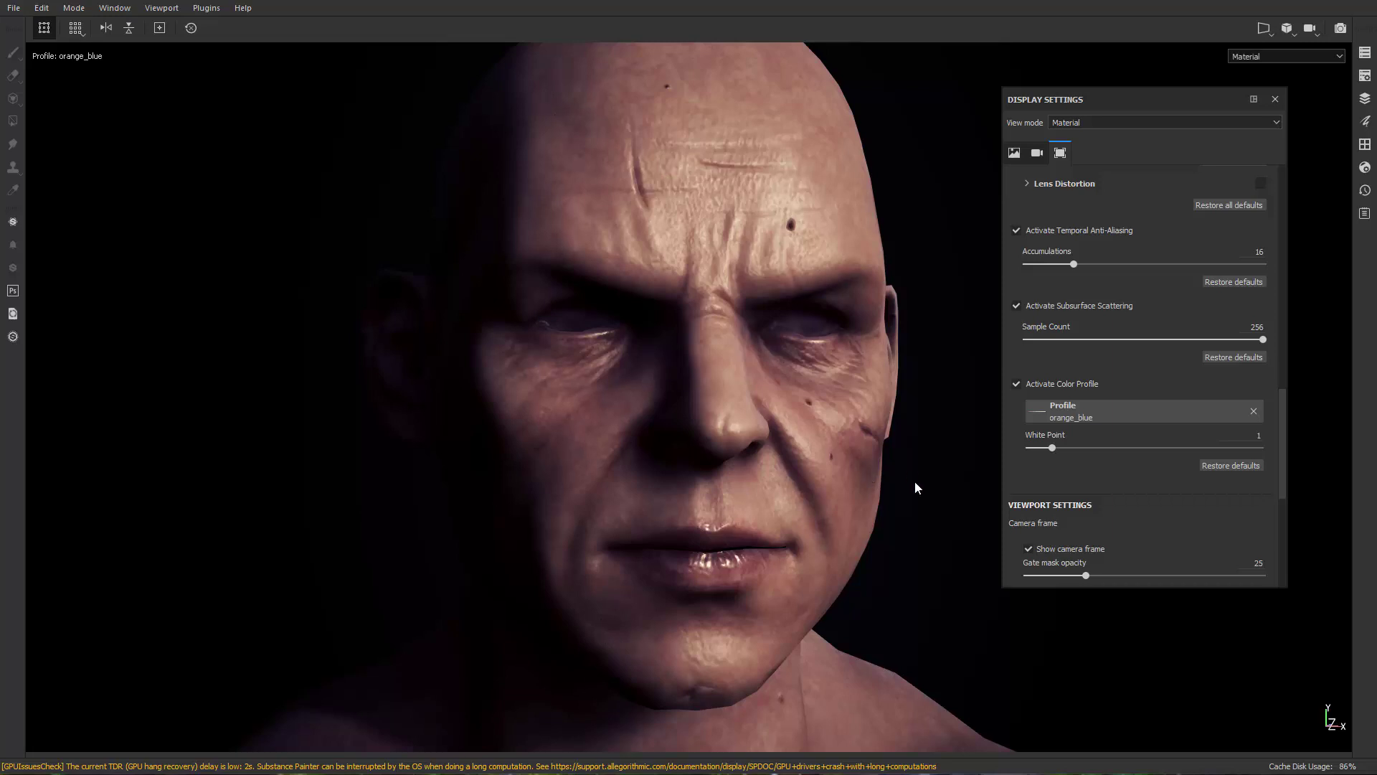
# Try a slightly different white point for the orange_blue profile, and set it back to 1.
pyautogui.moveTo(916, 486)
pyautogui.keyDown('alt'); pyautogui.mouseDown()
pyautogui.moveTo(867, 482)
pyautogui.moveTo(937, 469)
pyautogui.mouseUp(); pyautogui.keyUp('alt')
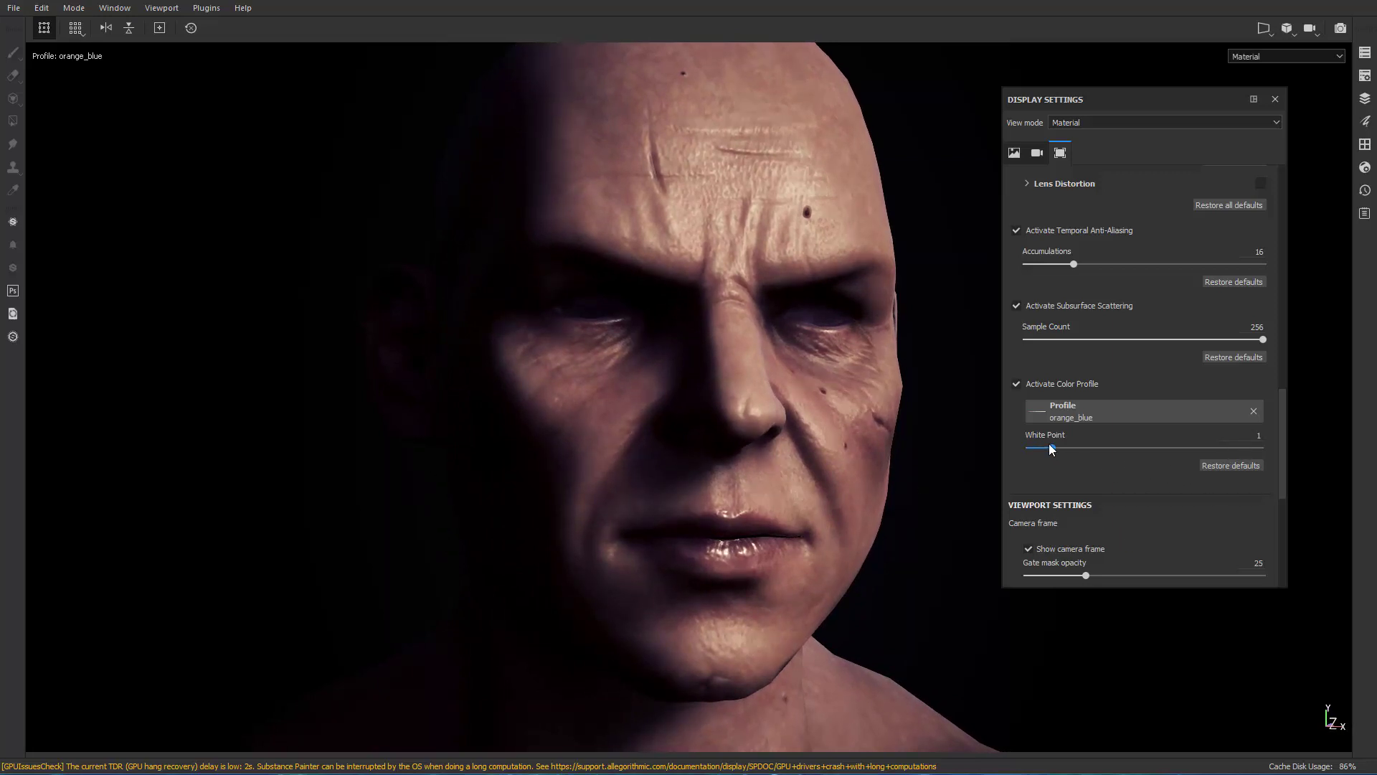
pyautogui.moveTo(1050, 444)
pyautogui.mouseDown()
pyautogui.moveTo(1072, 449)
pyautogui.moveTo(1037, 450)
pyautogui.moveTo(1052, 448)
pyautogui.mouseUp()
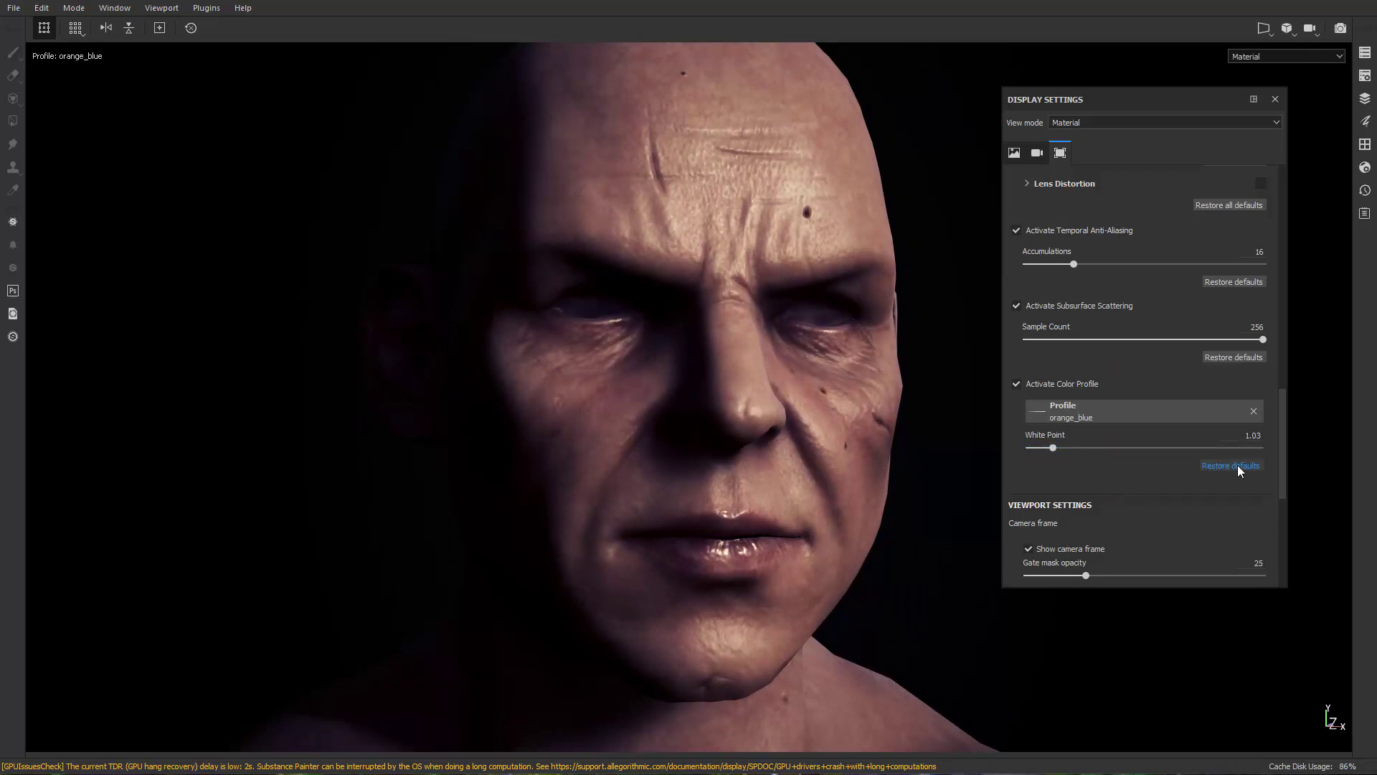
pyautogui.click(1247, 436)
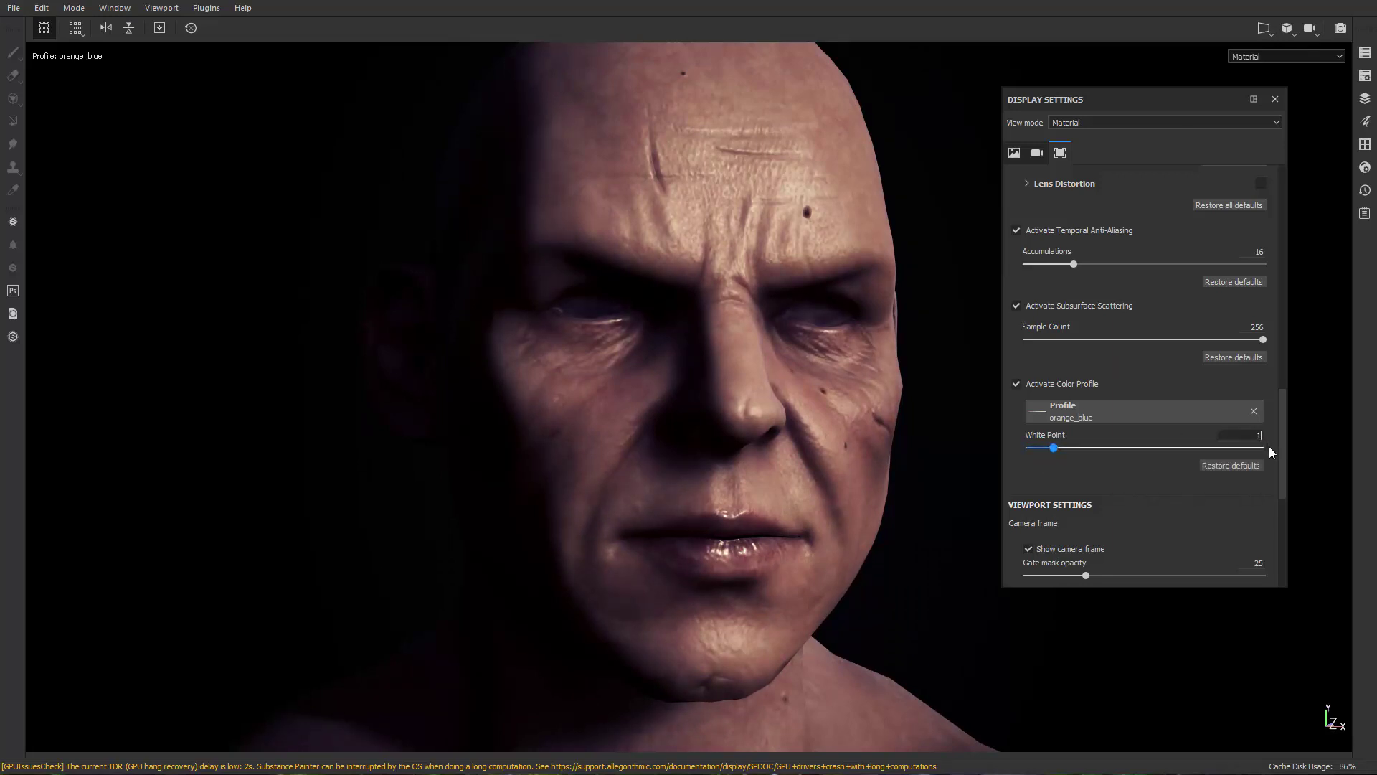
pyautogui.press('Return')
# Try the film_noir, gamma1-8 and gamma2-2 color profiles on the head in turn.
pyautogui.click(1187, 419)
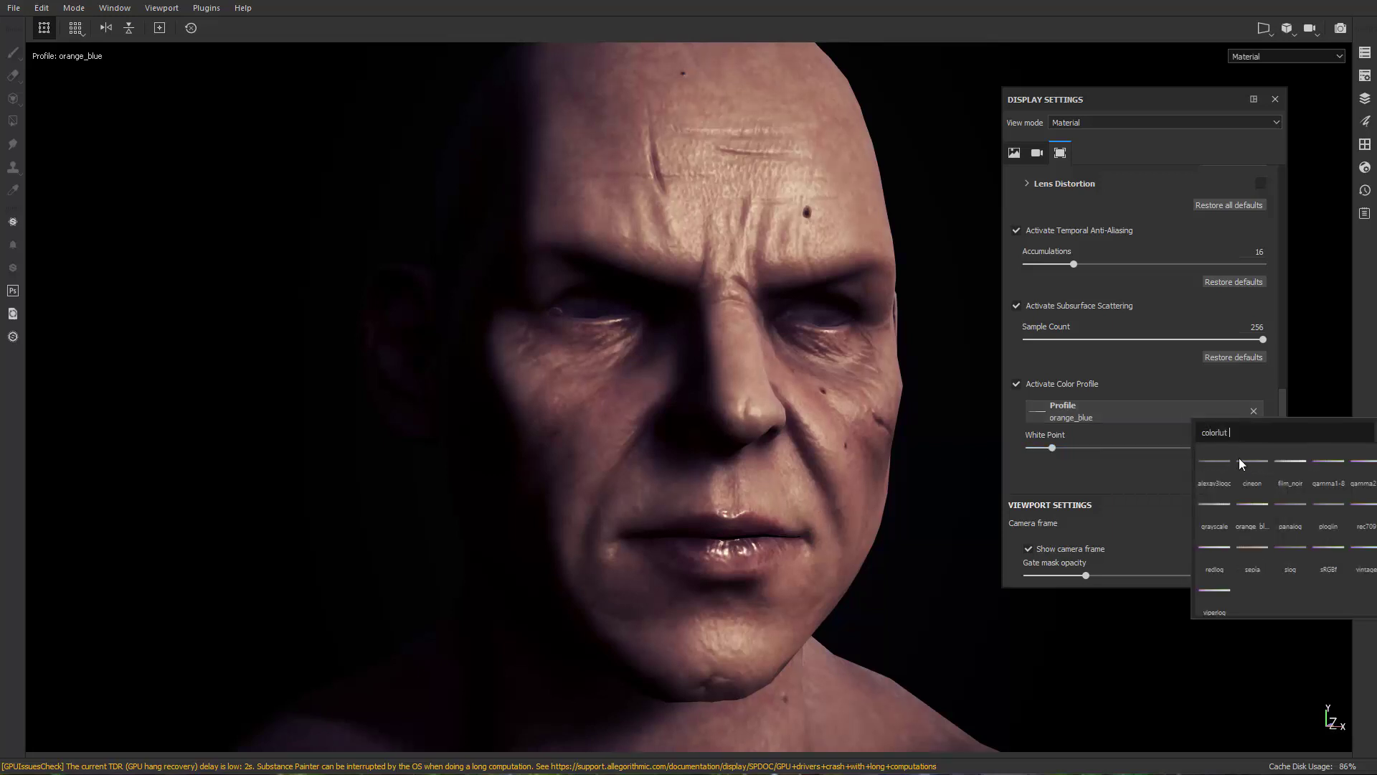
pyautogui.click(1293, 464)
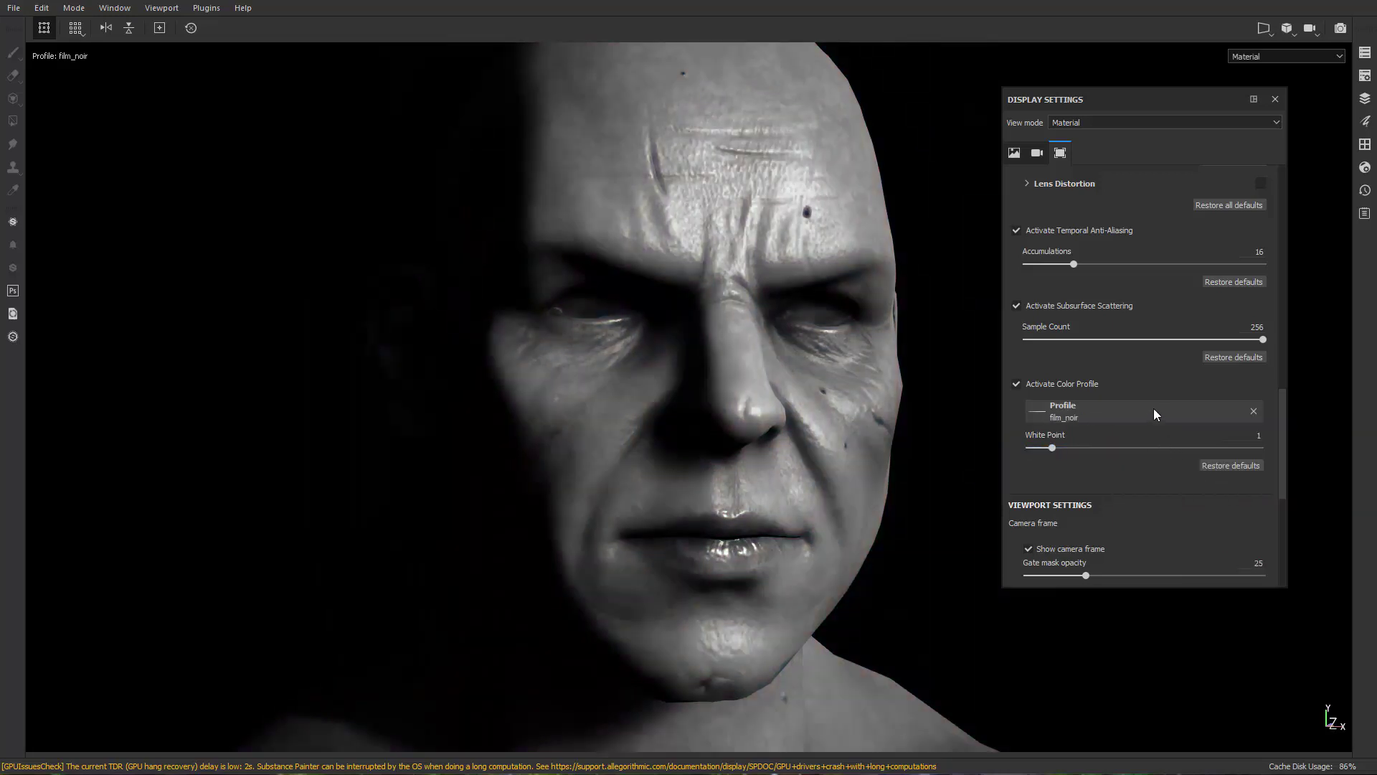
pyautogui.click(1155, 414)
pyautogui.click(1294, 457)
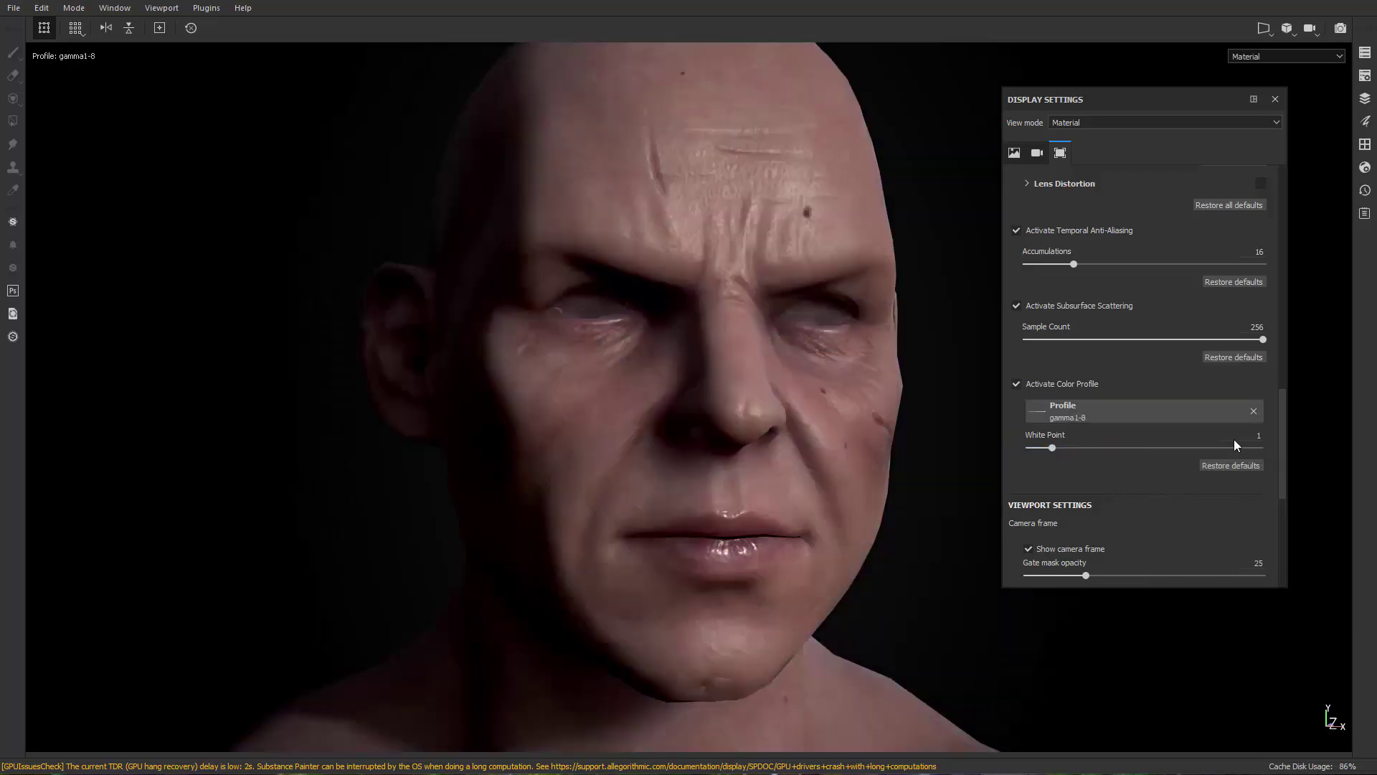
pyautogui.click(1162, 416)
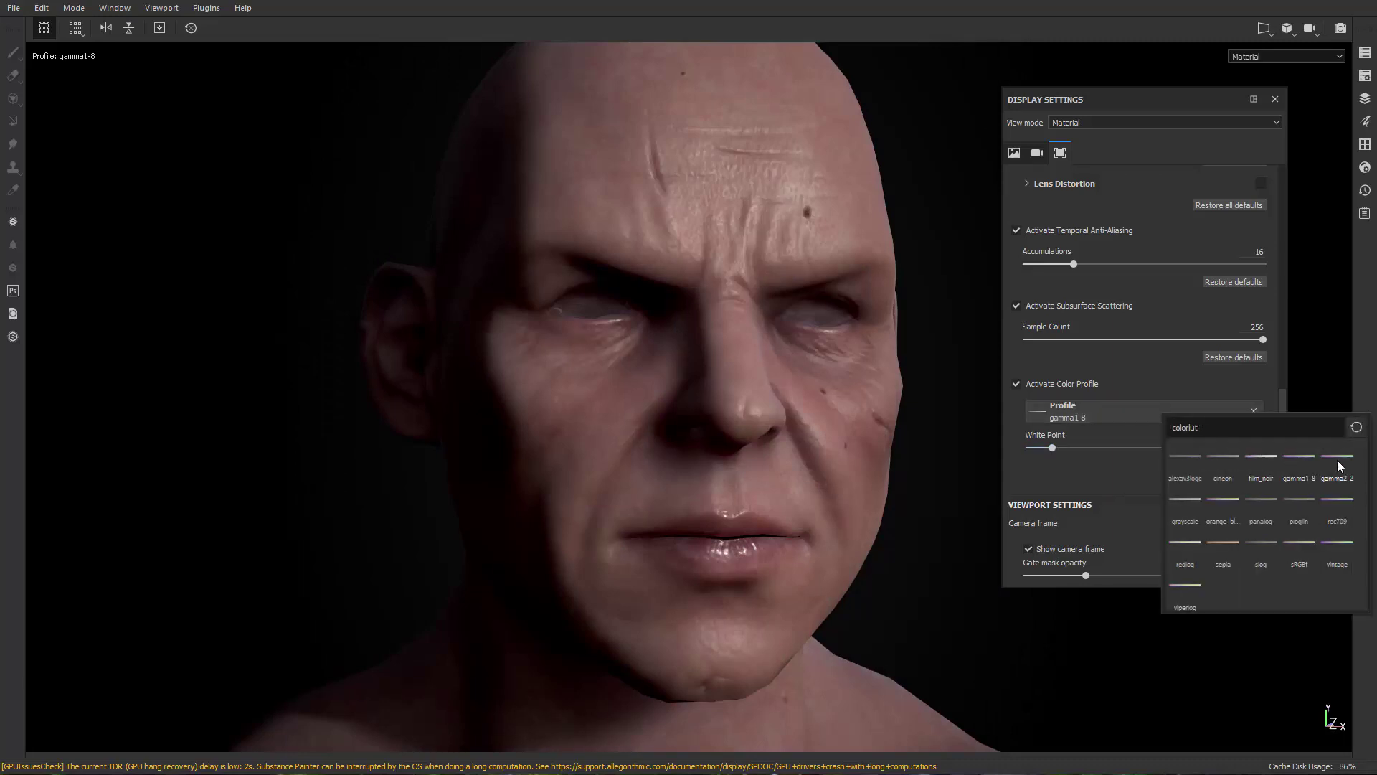
pyautogui.click(1337, 459)
# Set the color profile to grayscale and inspect the head's shading with it.
pyautogui.click(1156, 419)
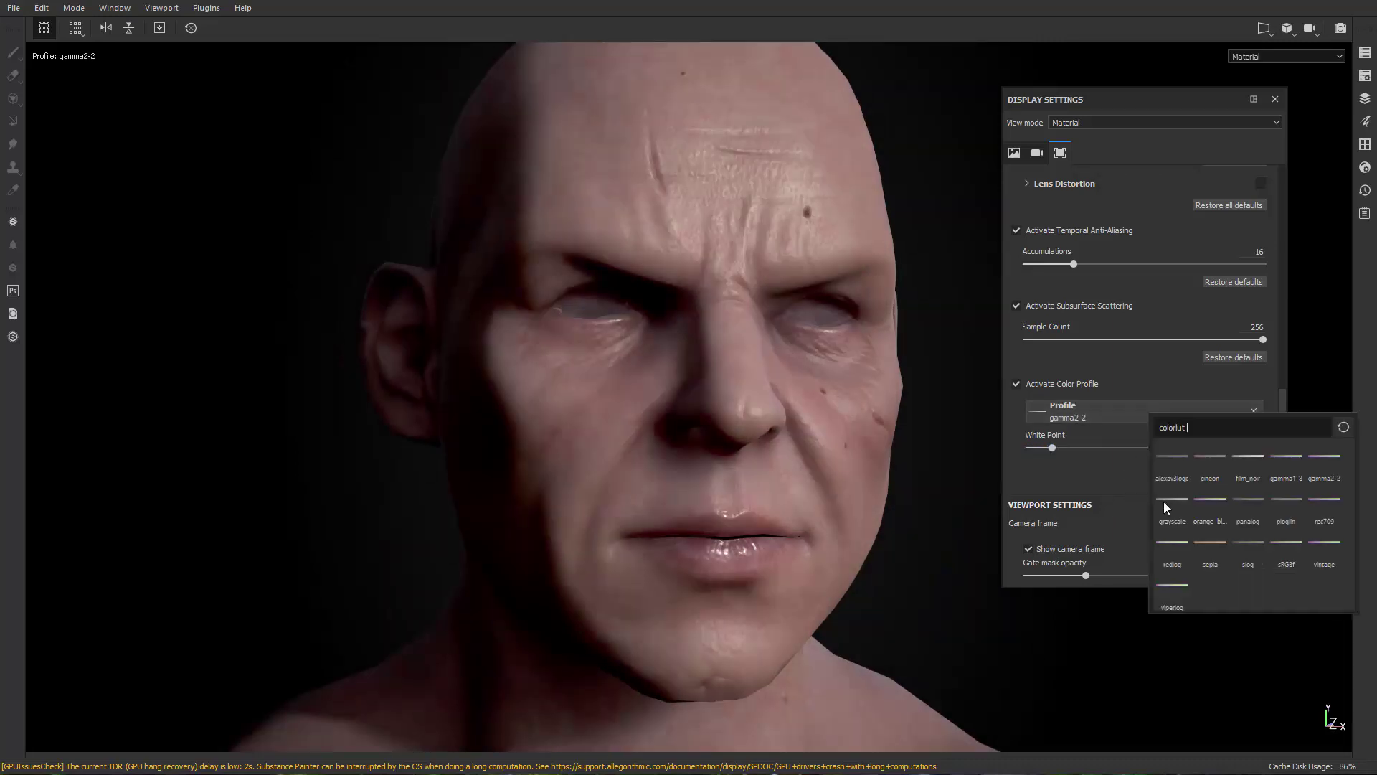
pyautogui.click(1168, 502)
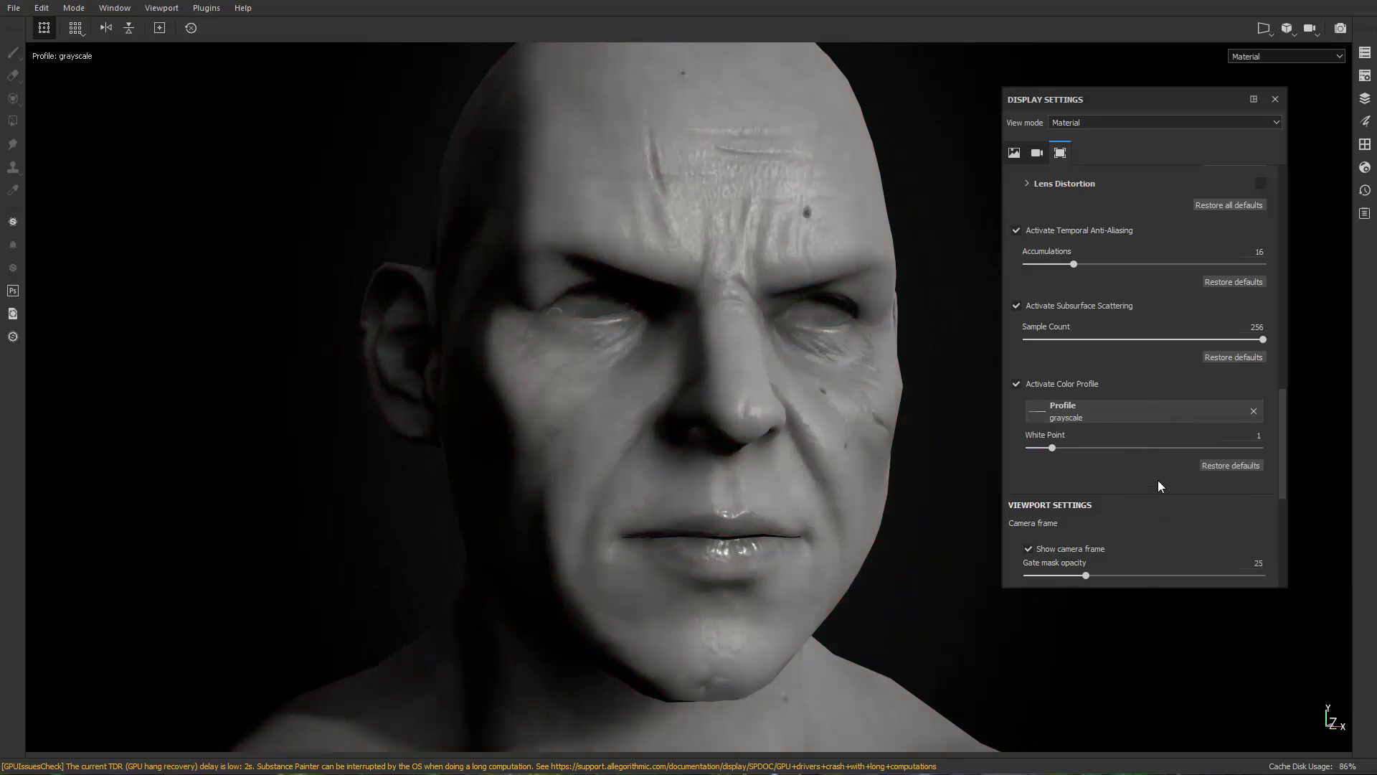
pyautogui.click(1057, 426)
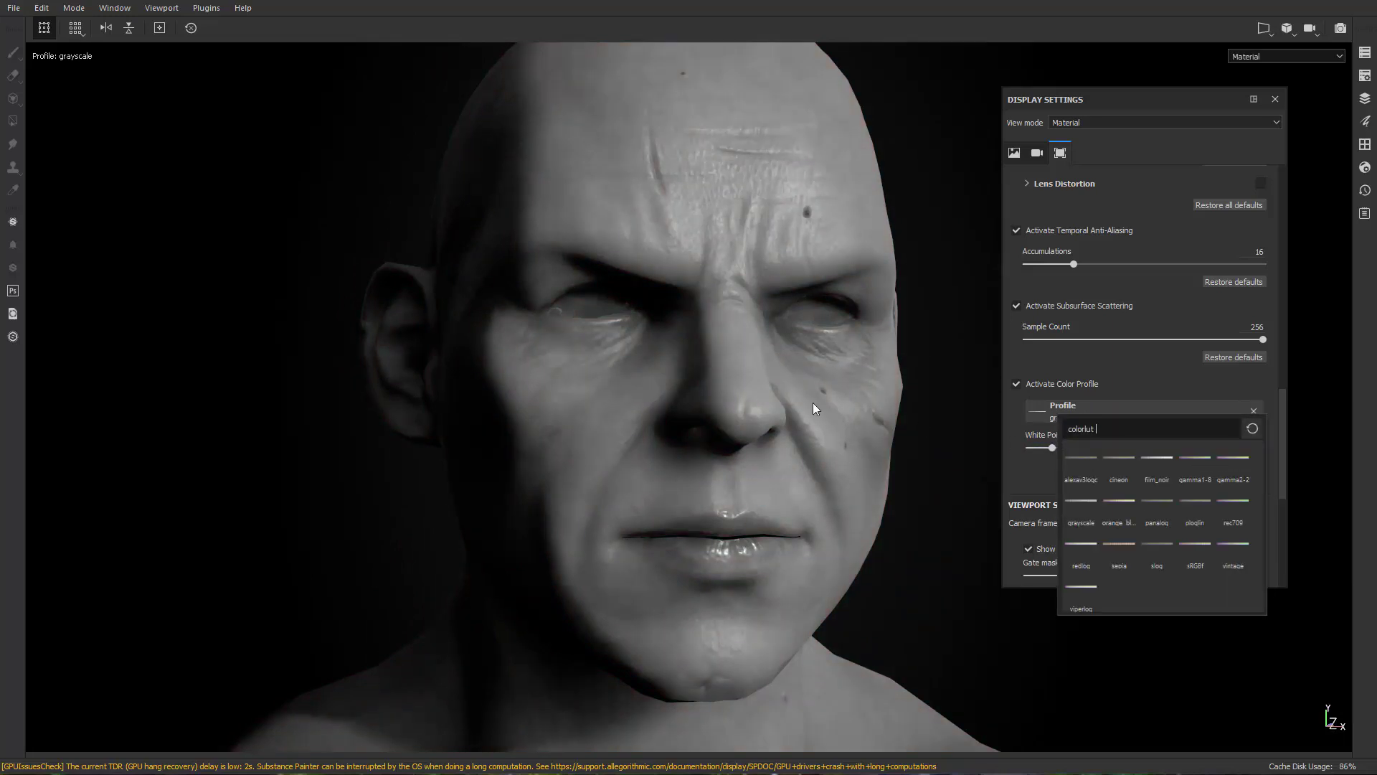
pyautogui.moveTo(812, 403)
pyautogui.keyDown('alt'); pyautogui.mouseDown()
pyautogui.moveTo(674, 391)
pyautogui.moveTo(767, 393)
pyautogui.moveTo(789, 411)
pyautogui.moveTo(807, 400)
pyautogui.mouseUp(); pyautogui.keyUp('alt')
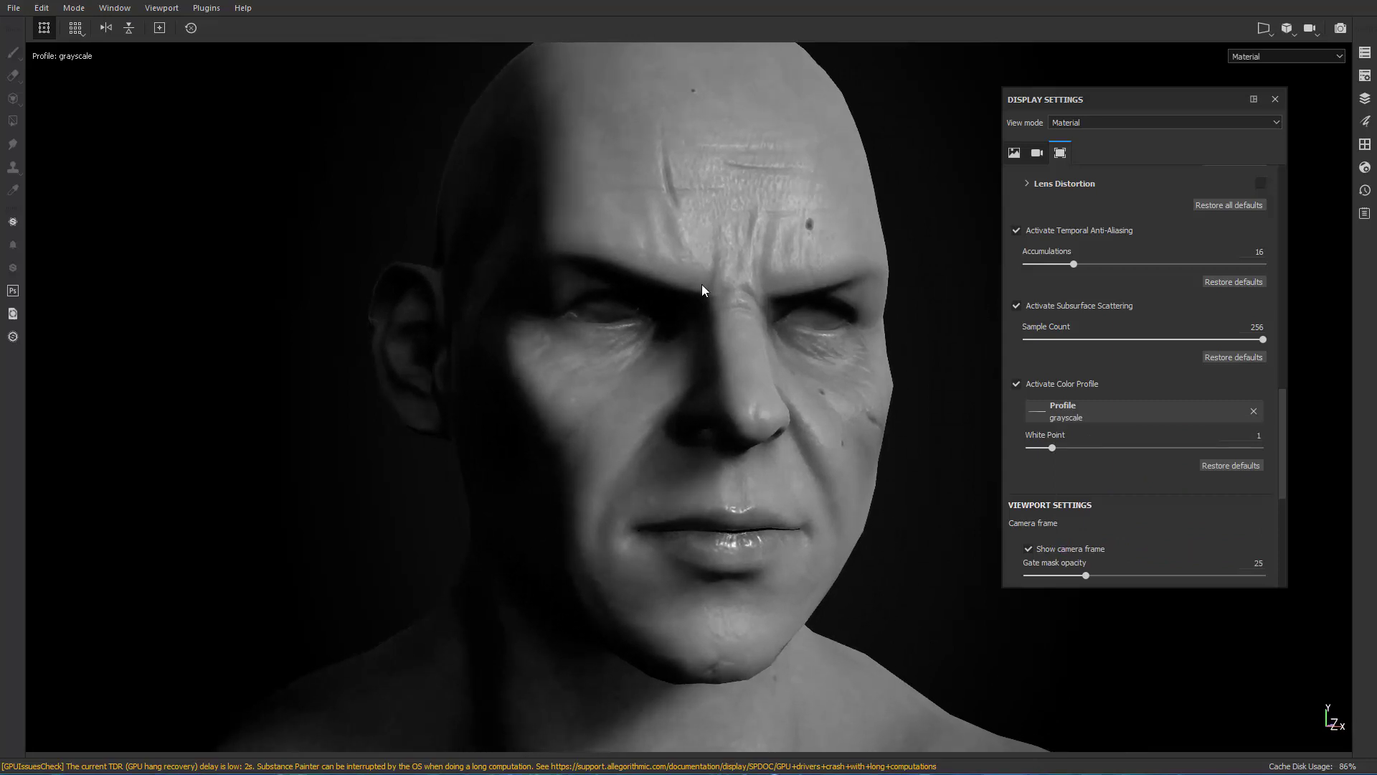
pyautogui.keyDown('alt'); pyautogui.moveTo(474, 282); pyautogui.dragTo(805, 528, button='right'); pyautogui.keyUp('alt')
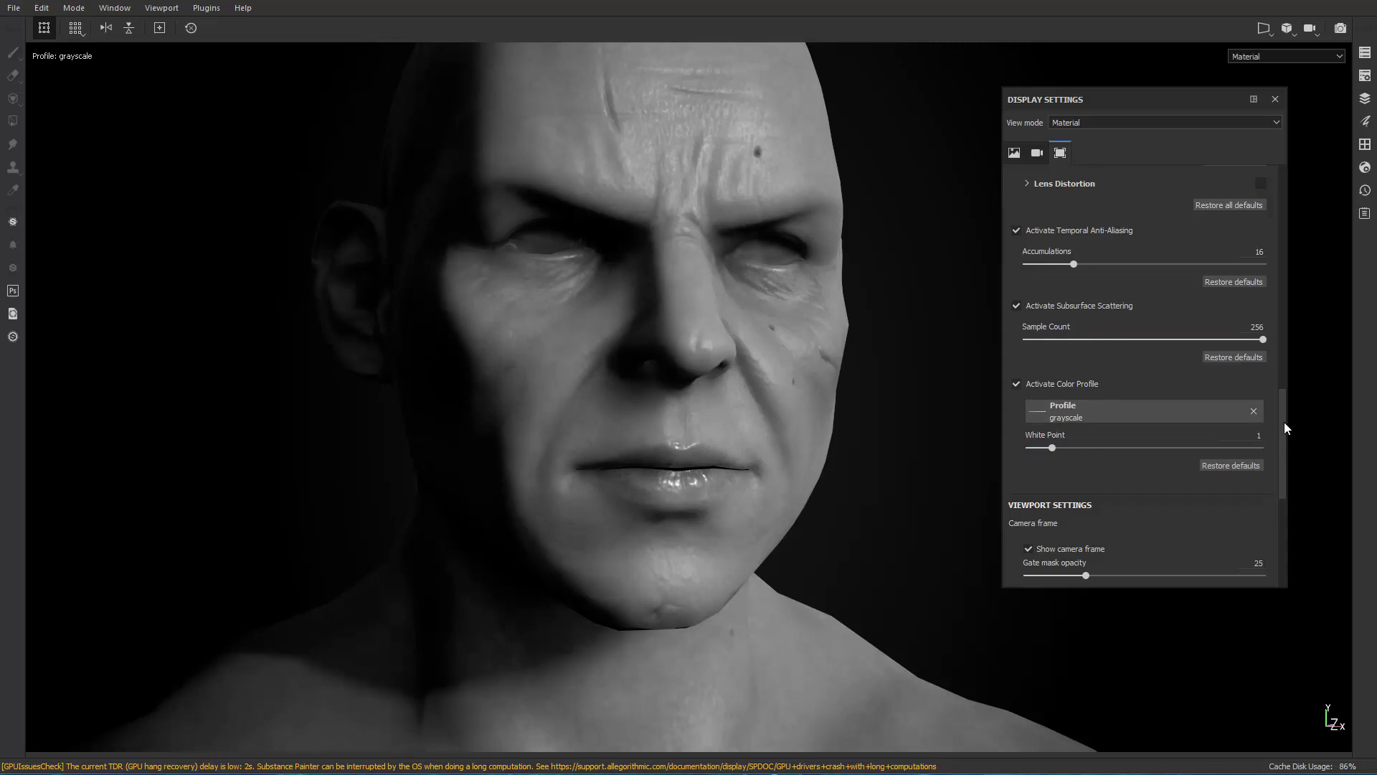
# Try the panalog, ploglin and rec709 color profiles on the head in turn.
pyautogui.scroll(-1, 1283, 444)
pyautogui.scroll(-5, 1282, 439)
pyautogui.scroll(6, 1284, 428)
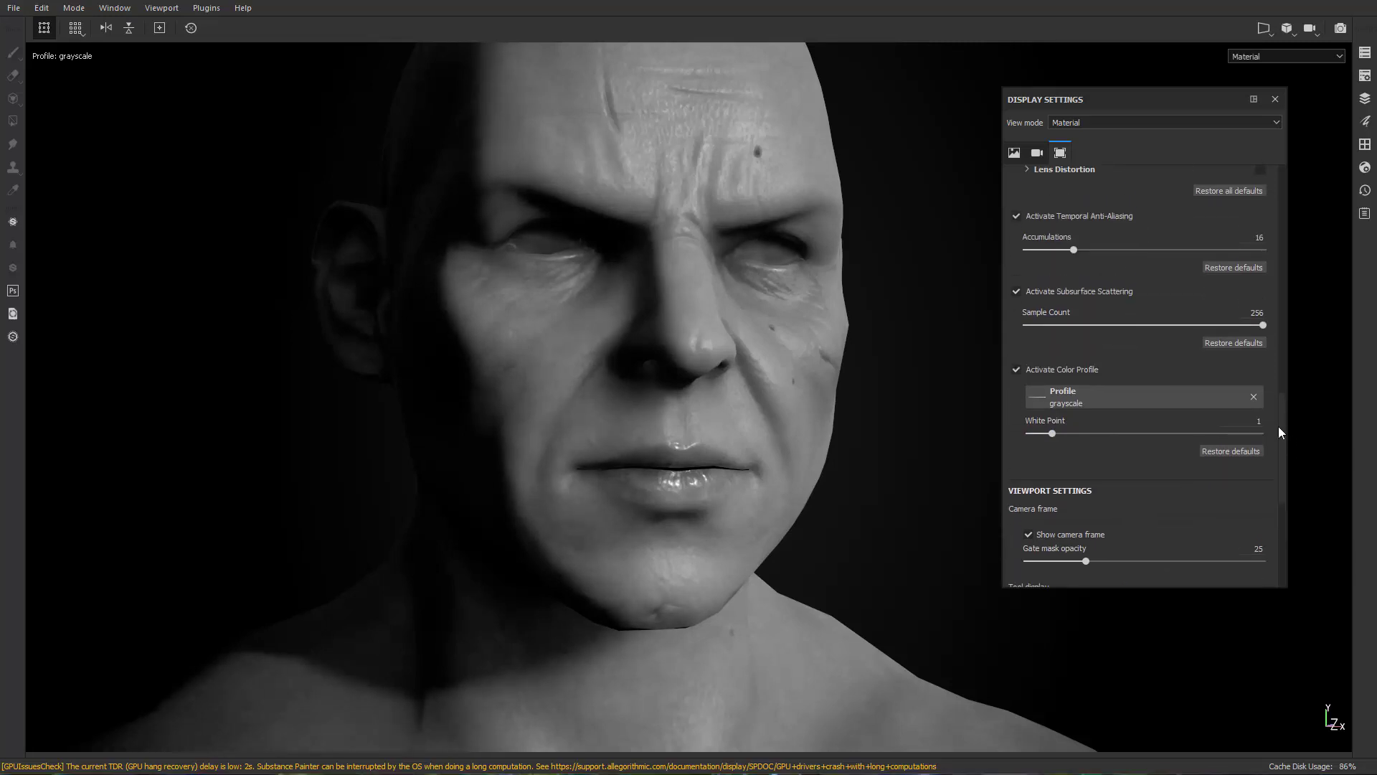
pyautogui.click(1114, 394)
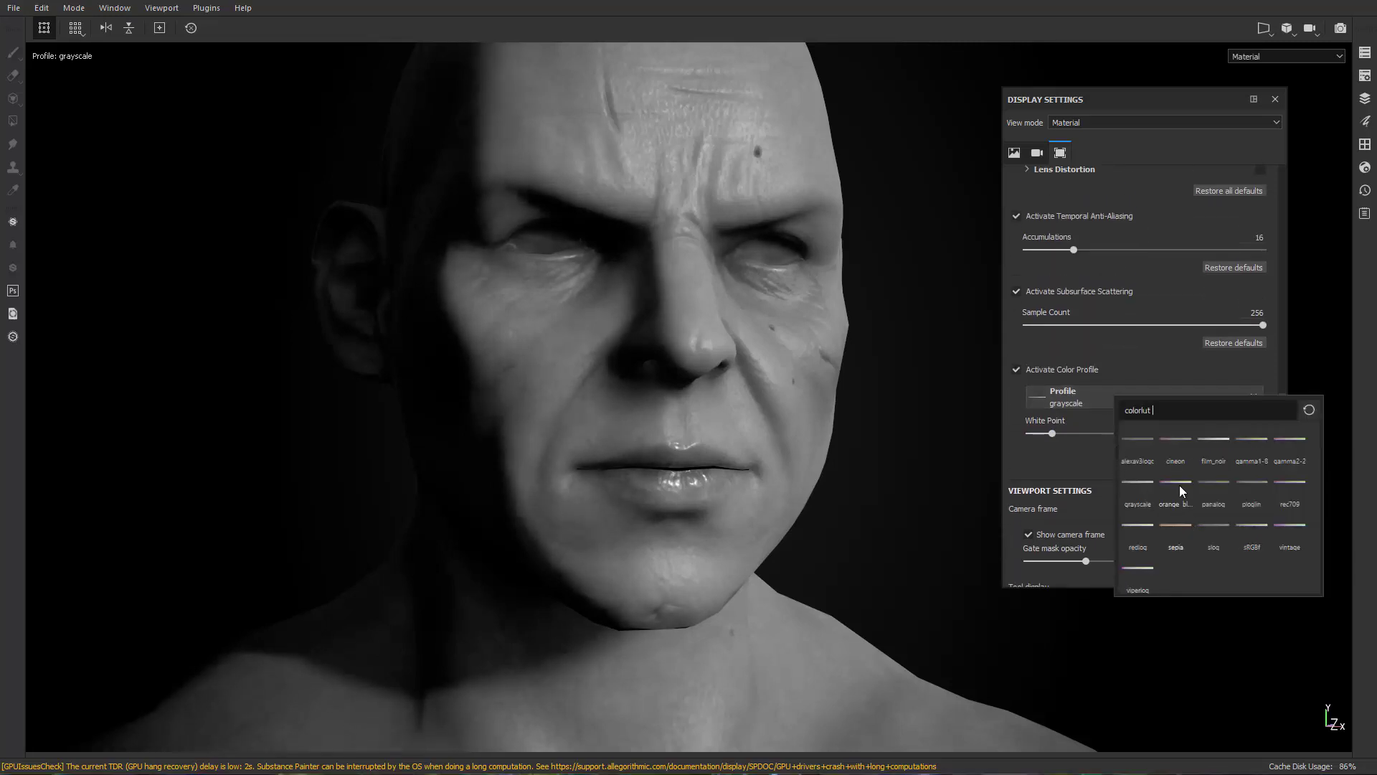
pyautogui.click(1209, 481)
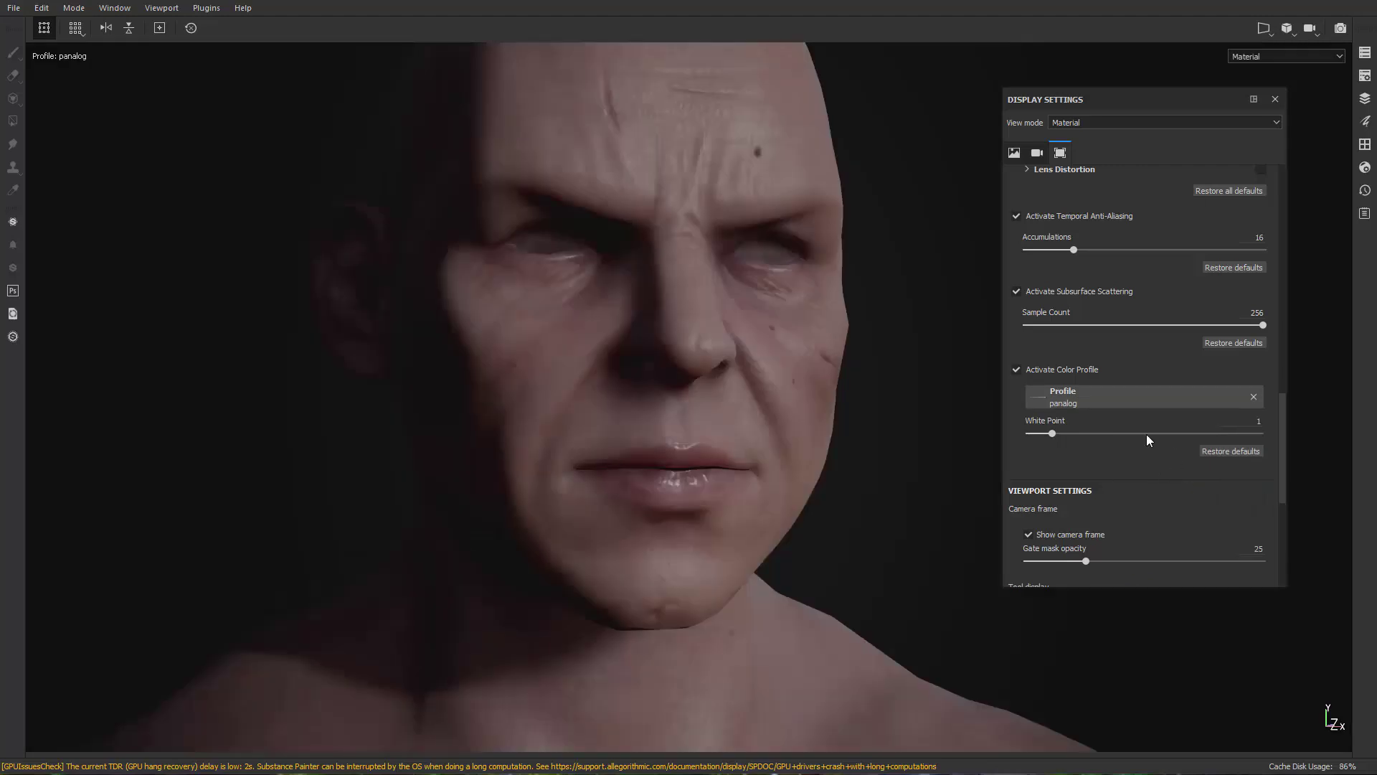
pyautogui.click(1132, 396)
pyautogui.click(1259, 481)
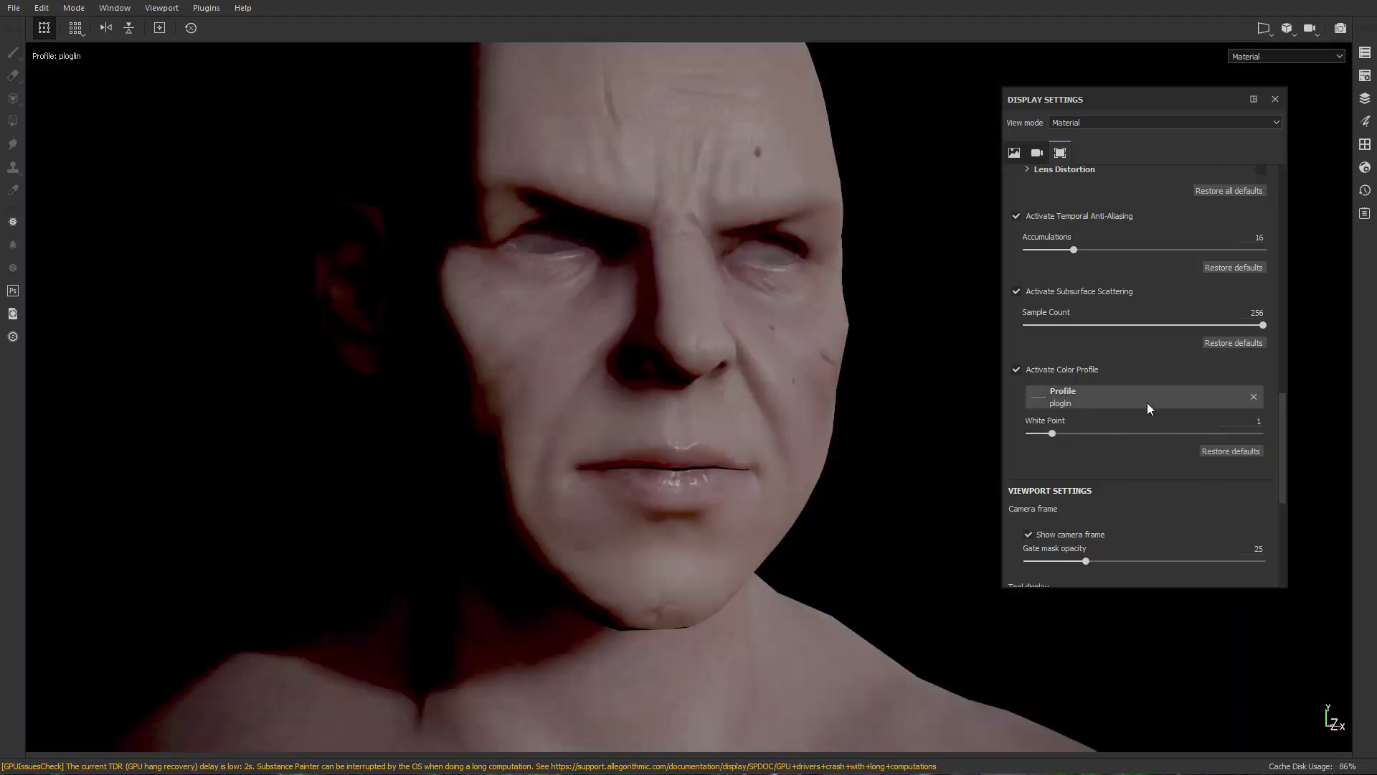
pyautogui.click(1146, 400)
pyautogui.click(1258, 488)
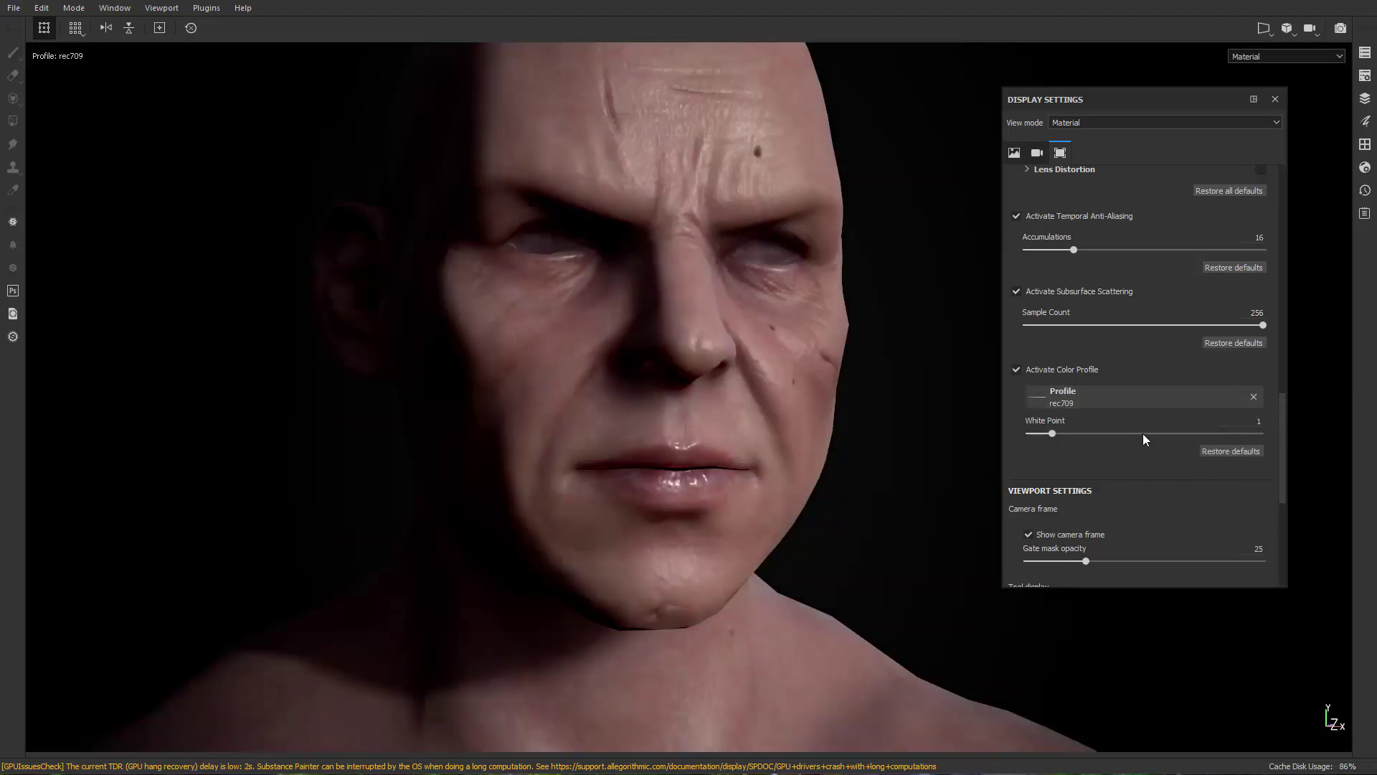
# Set the color profile to redlog and inspect the head and shoulders with it.
pyautogui.click(1121, 402)
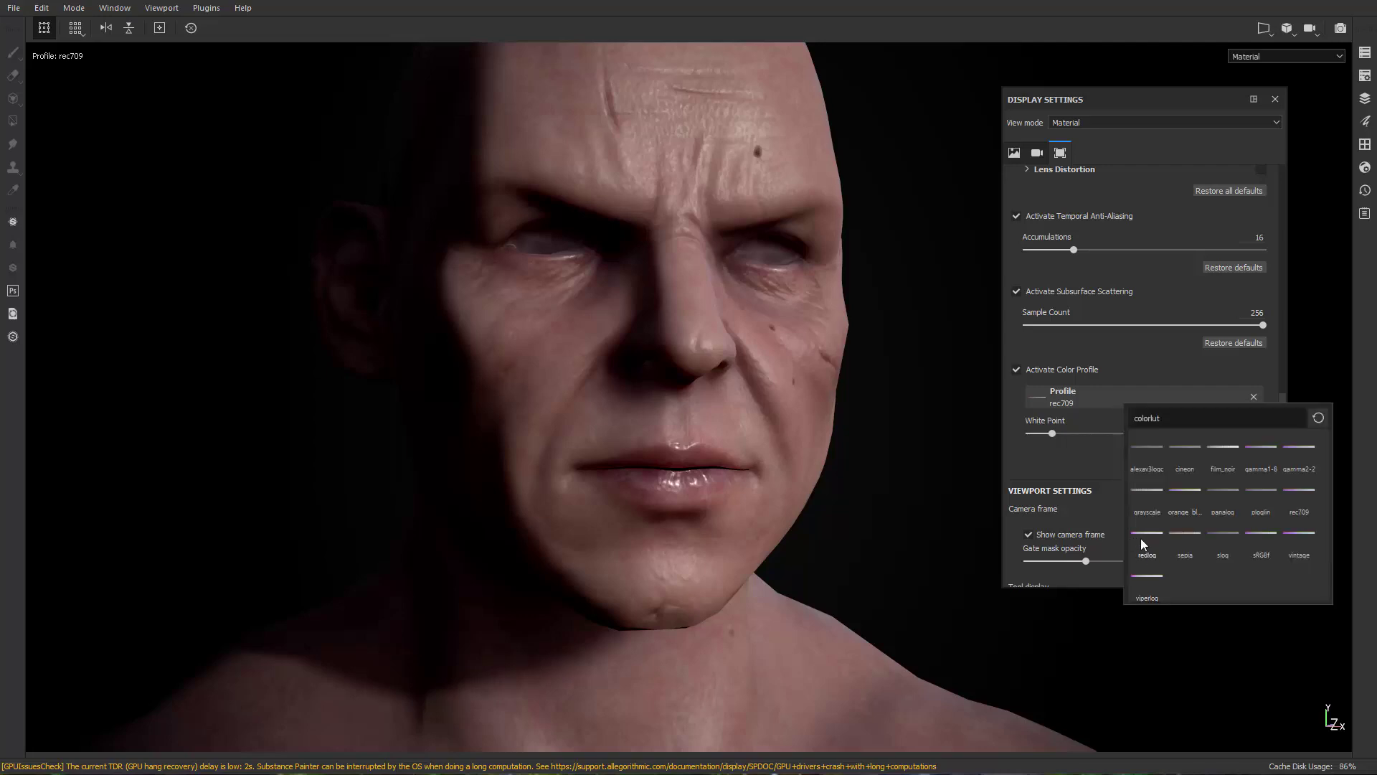
pyautogui.click(1147, 533)
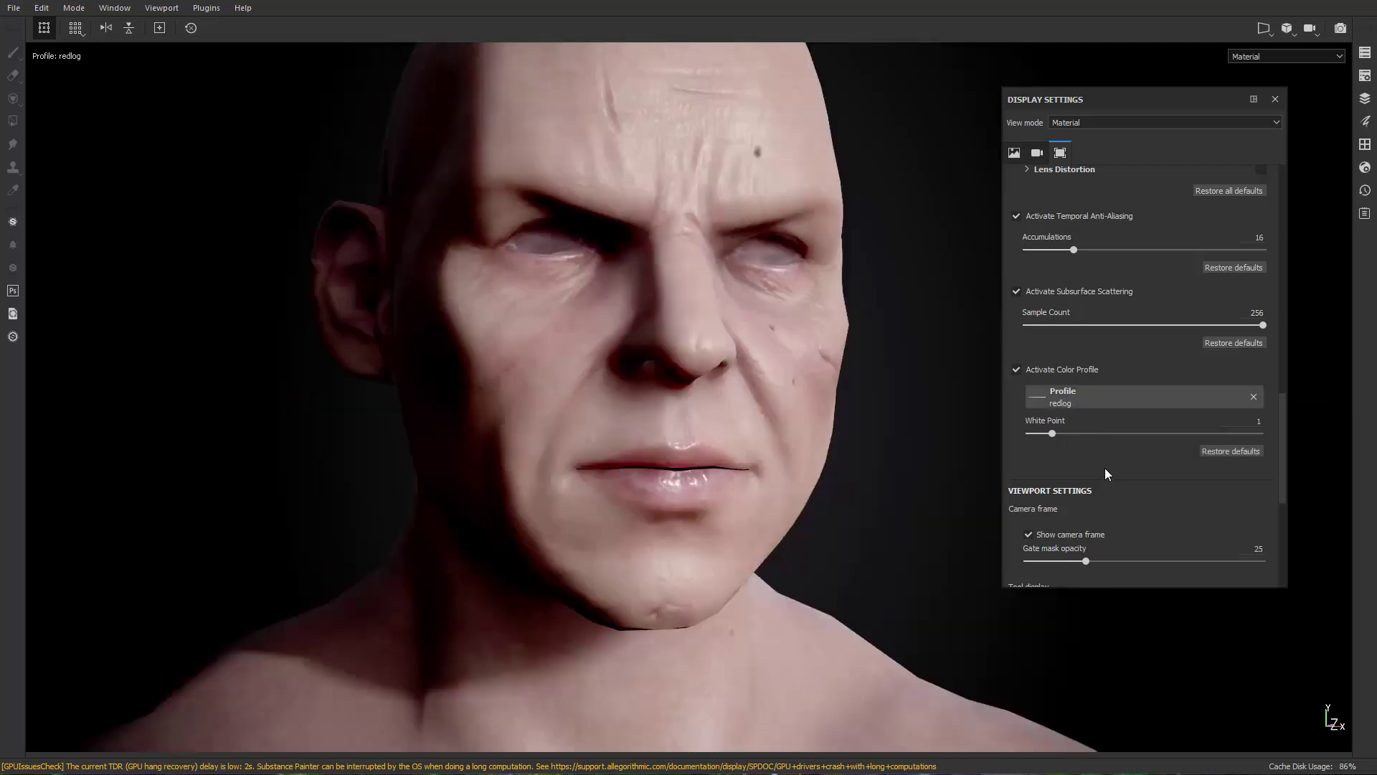
pyautogui.keyDown('alt'); pyautogui.moveTo(872, 492); pyautogui.dragTo(412, 344, button='right'); pyautogui.keyUp('alt')
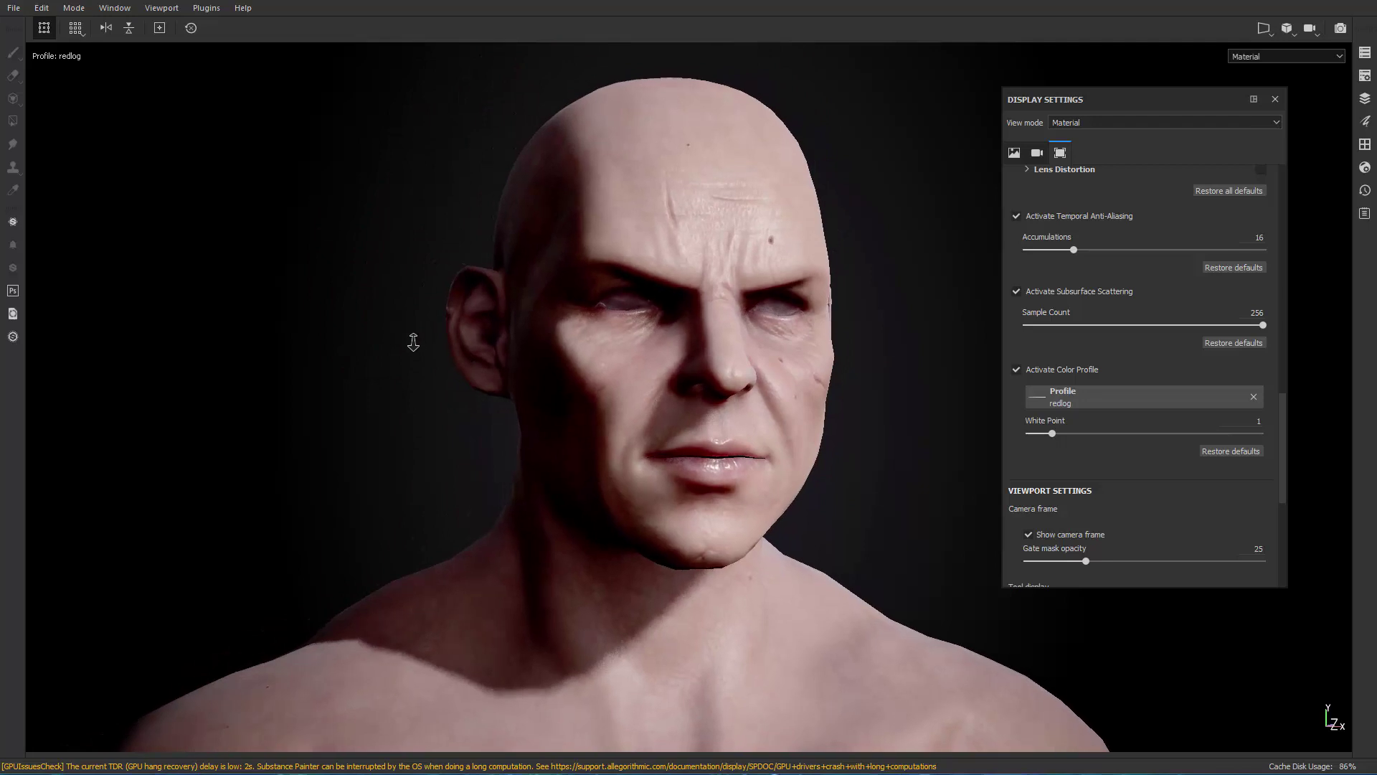
pyautogui.keyDown('alt'); pyautogui.moveTo(952, 505); pyautogui.dragTo(930, 551); pyautogui.keyUp('alt')
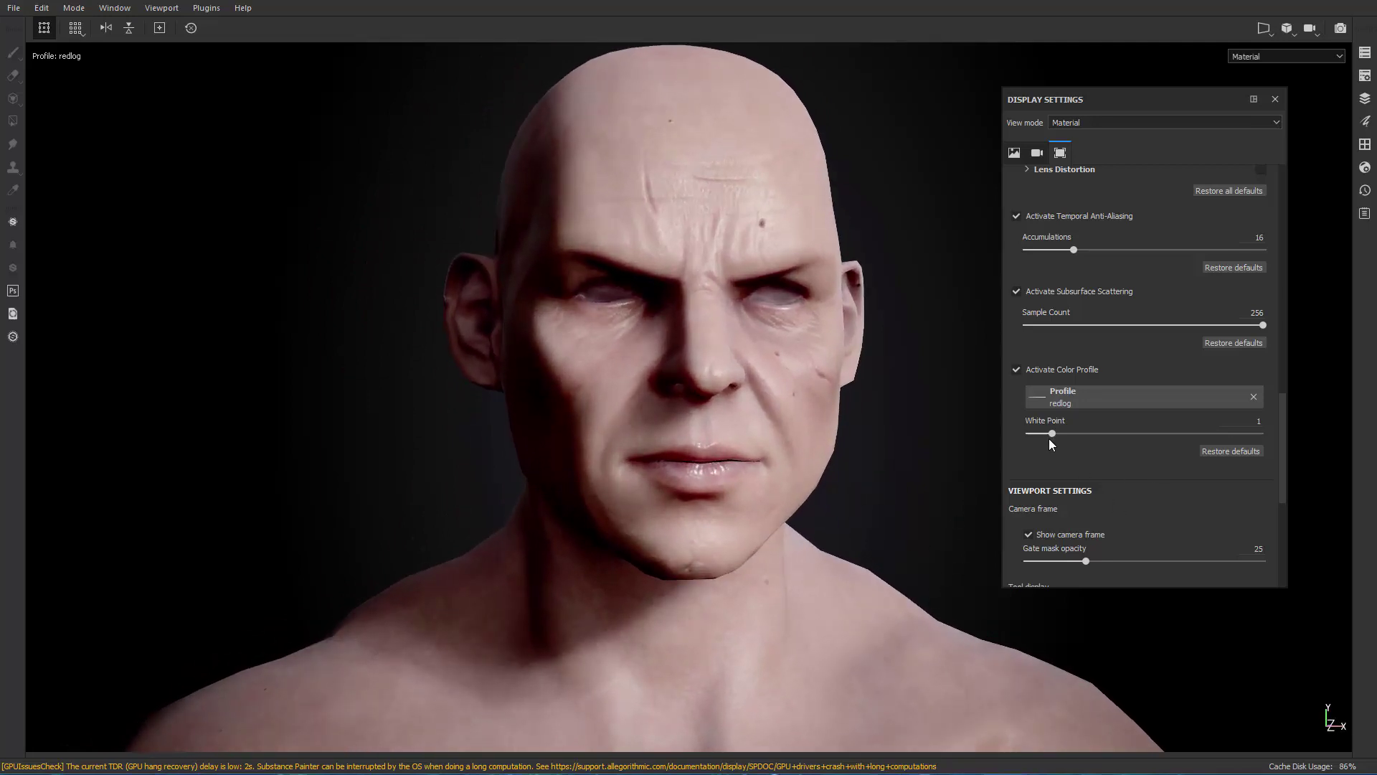
# Try a white point of 1.84 for the redlog profile and check the head's shading.
pyautogui.moveTo(1043, 433); pyautogui.dragTo(1071, 433)
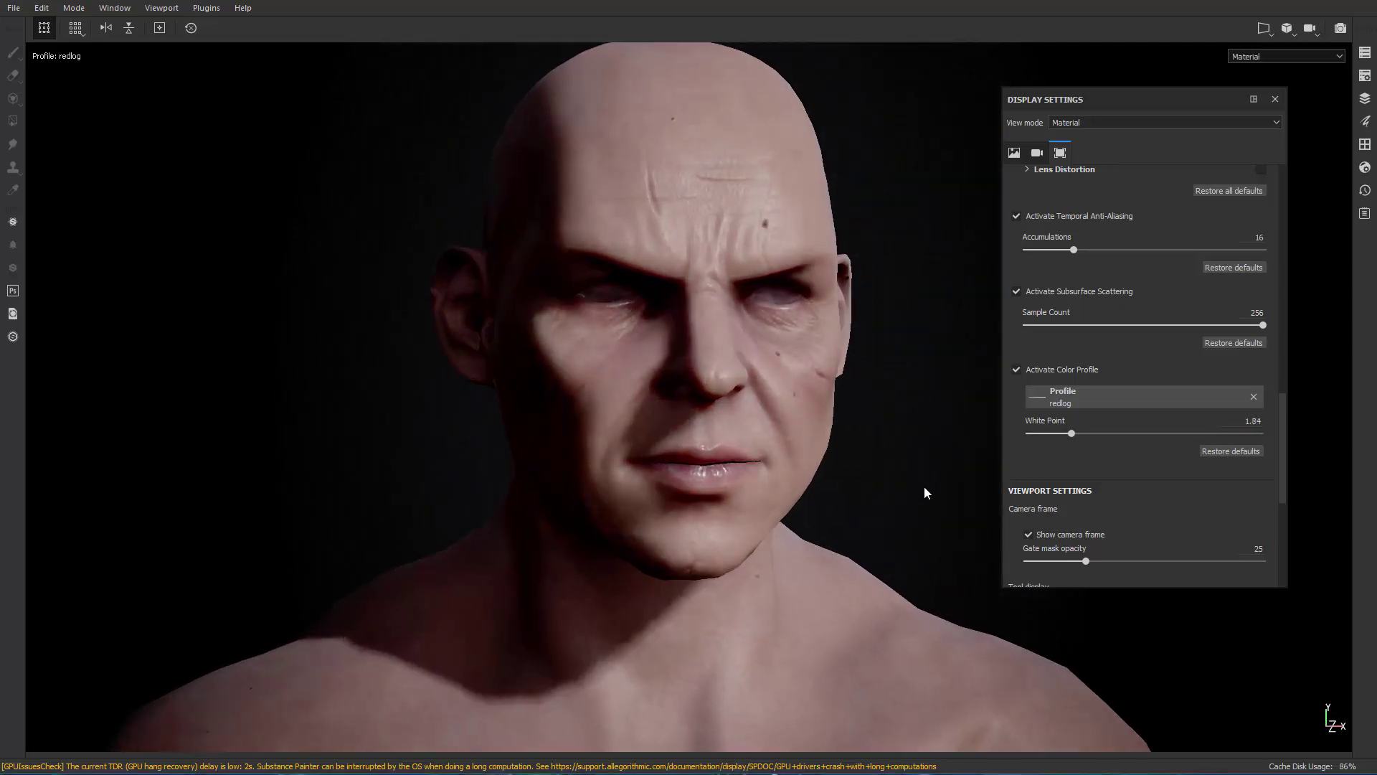
pyautogui.keyDown('alt'); pyautogui.moveTo(924, 487); pyautogui.dragTo(907, 464); pyautogui.keyUp('alt')
pyautogui.keyDown('alt'); pyautogui.moveTo(907, 464); pyautogui.dragTo(916, 492, button='middle'); pyautogui.keyUp('alt')
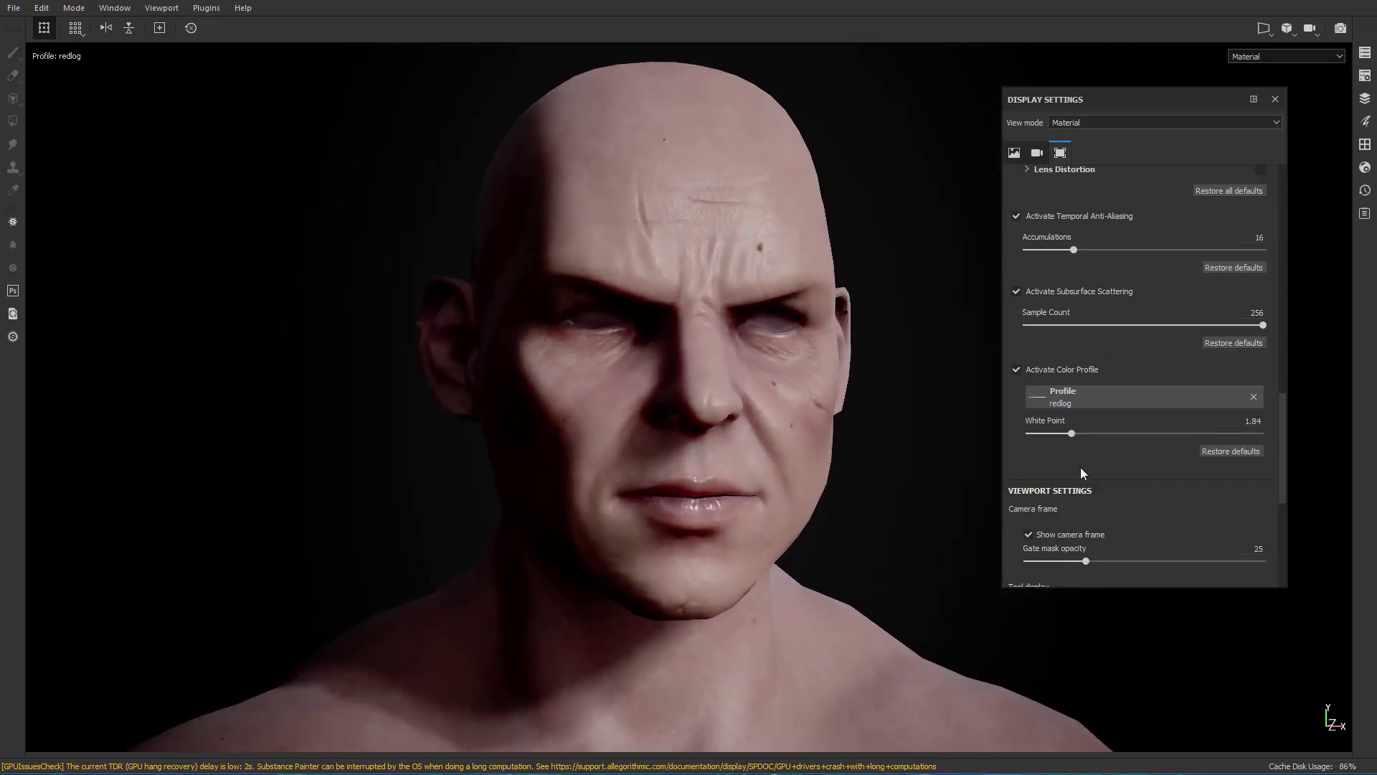
# Set the redlog profile's white point to 2.53 and inspect the face up close.
pyautogui.moveTo(1073, 433); pyautogui.dragTo(1087, 433)
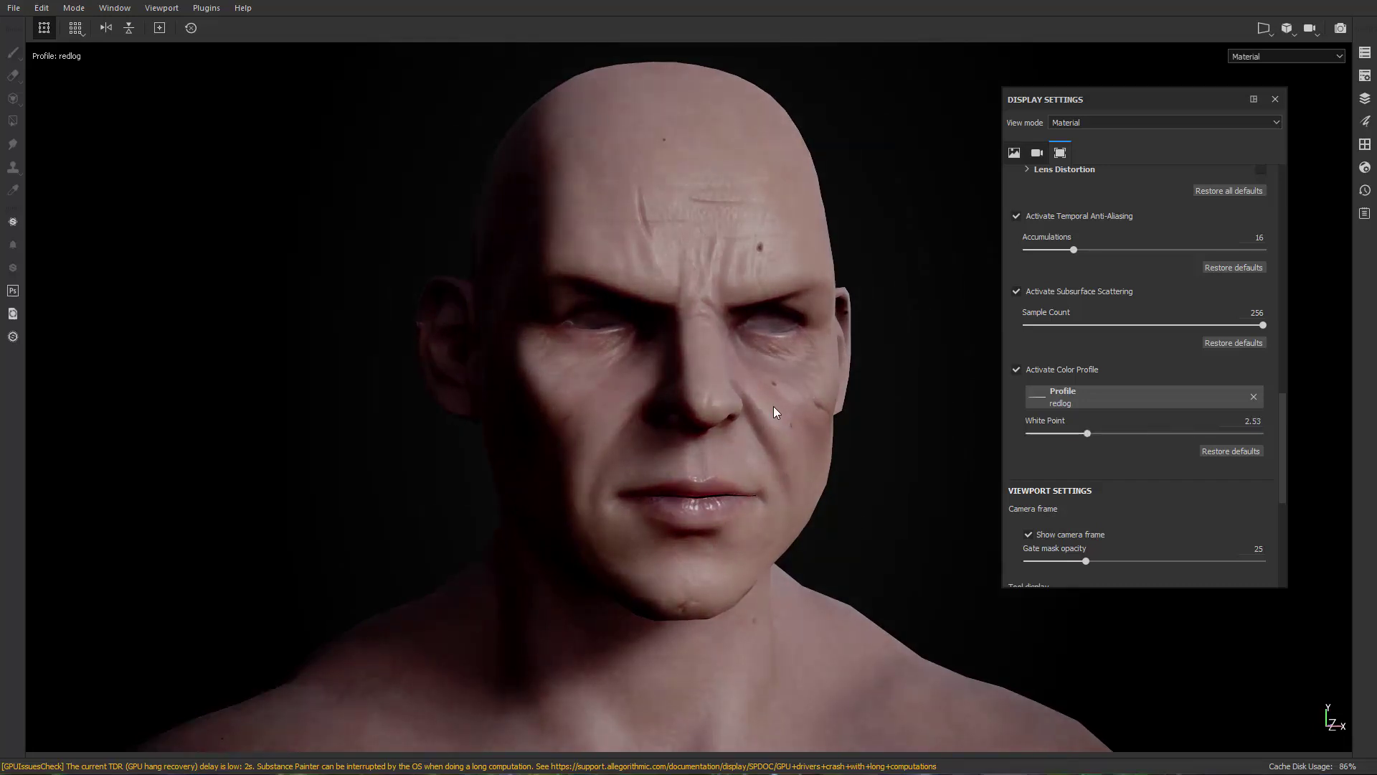
pyautogui.keyDown('alt'); pyautogui.moveTo(773, 406); pyautogui.dragTo(821, 427, button='right'); pyautogui.keyUp('alt')
pyautogui.keyDown('alt'); pyautogui.moveTo(821, 427); pyautogui.dragTo(882, 483, button='middle'); pyautogui.keyUp('alt')
pyautogui.keyDown('alt'); pyautogui.moveTo(882, 482); pyautogui.dragTo(910, 510, button='right'); pyautogui.keyUp('alt')
pyautogui.keyDown('alt'); pyautogui.moveTo(910, 510); pyautogui.dragTo(935, 516, button='middle'); pyautogui.keyUp('alt')
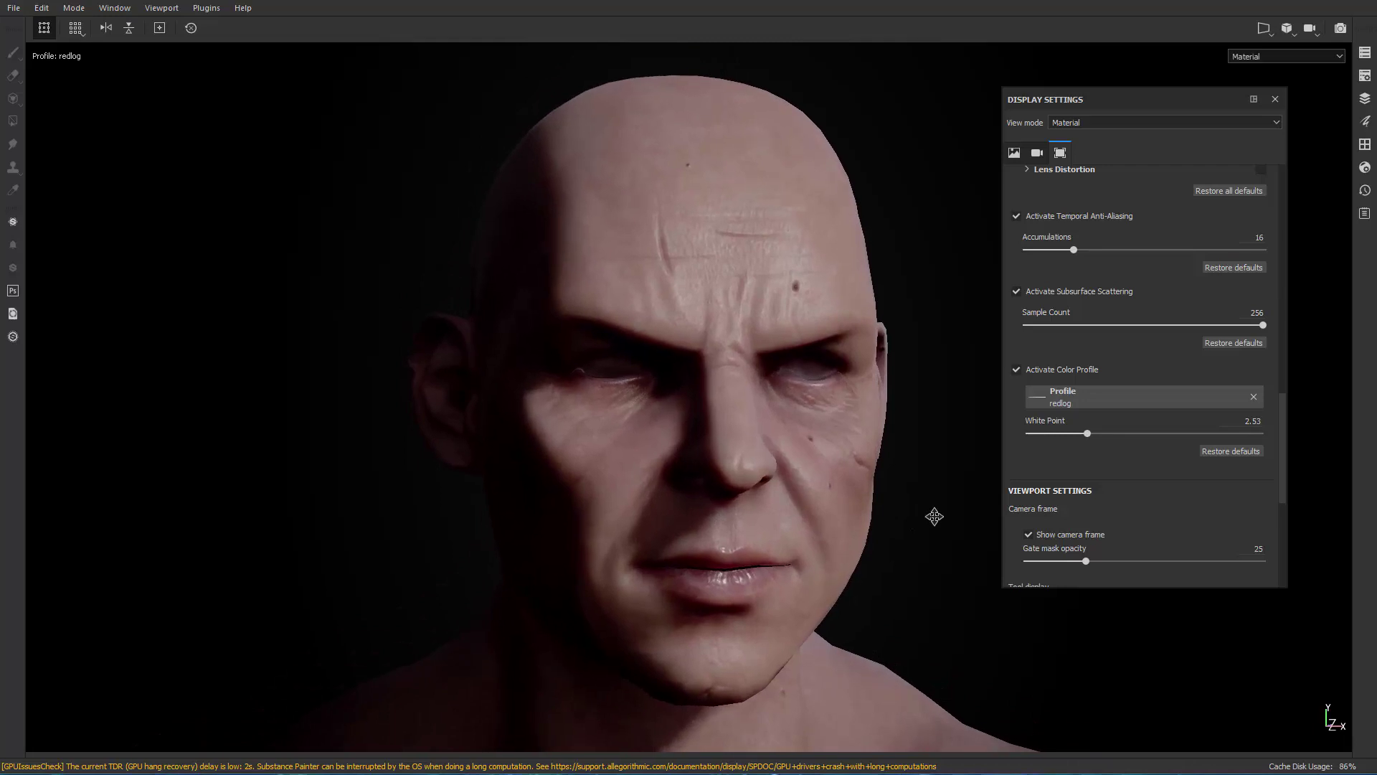
pyautogui.keyDown('alt'); pyautogui.moveTo(935, 517); pyautogui.dragTo(876, 493); pyautogui.keyUp('alt')
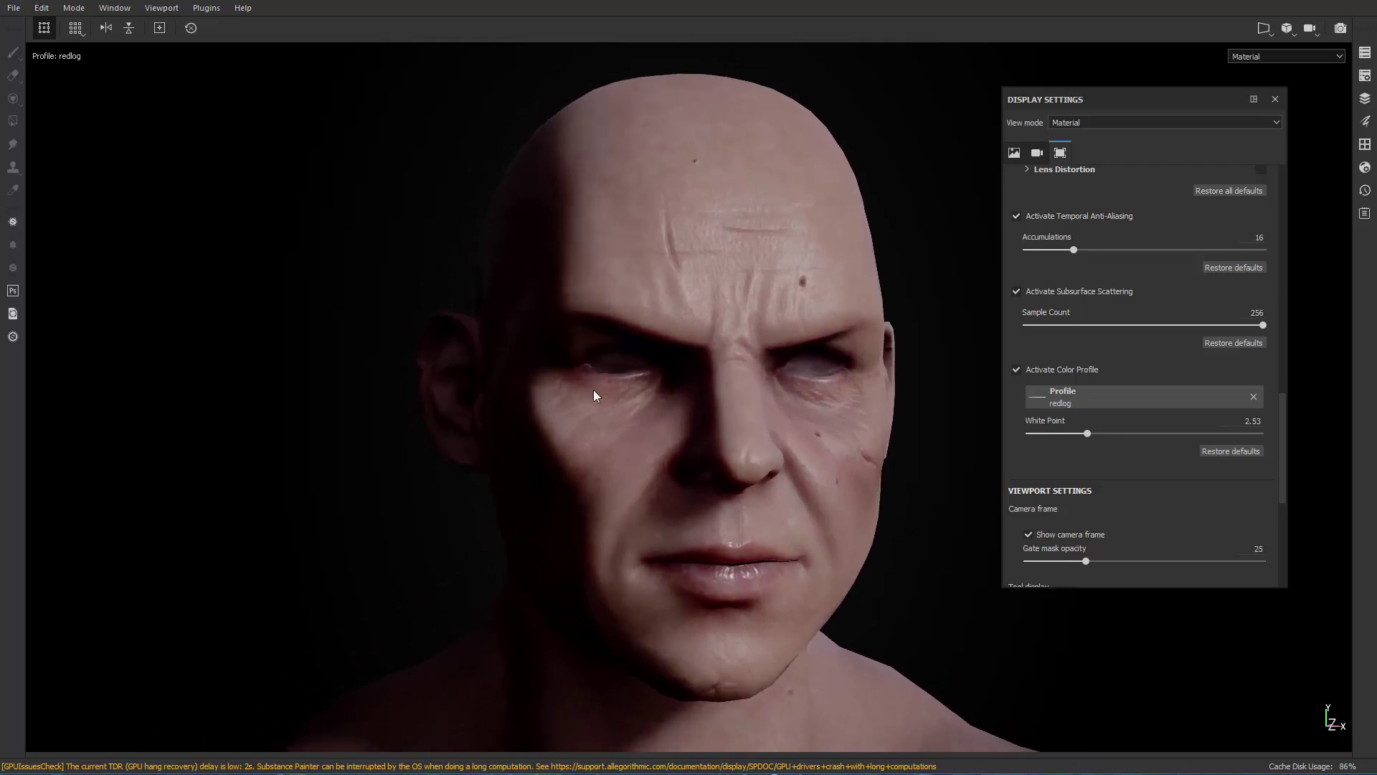